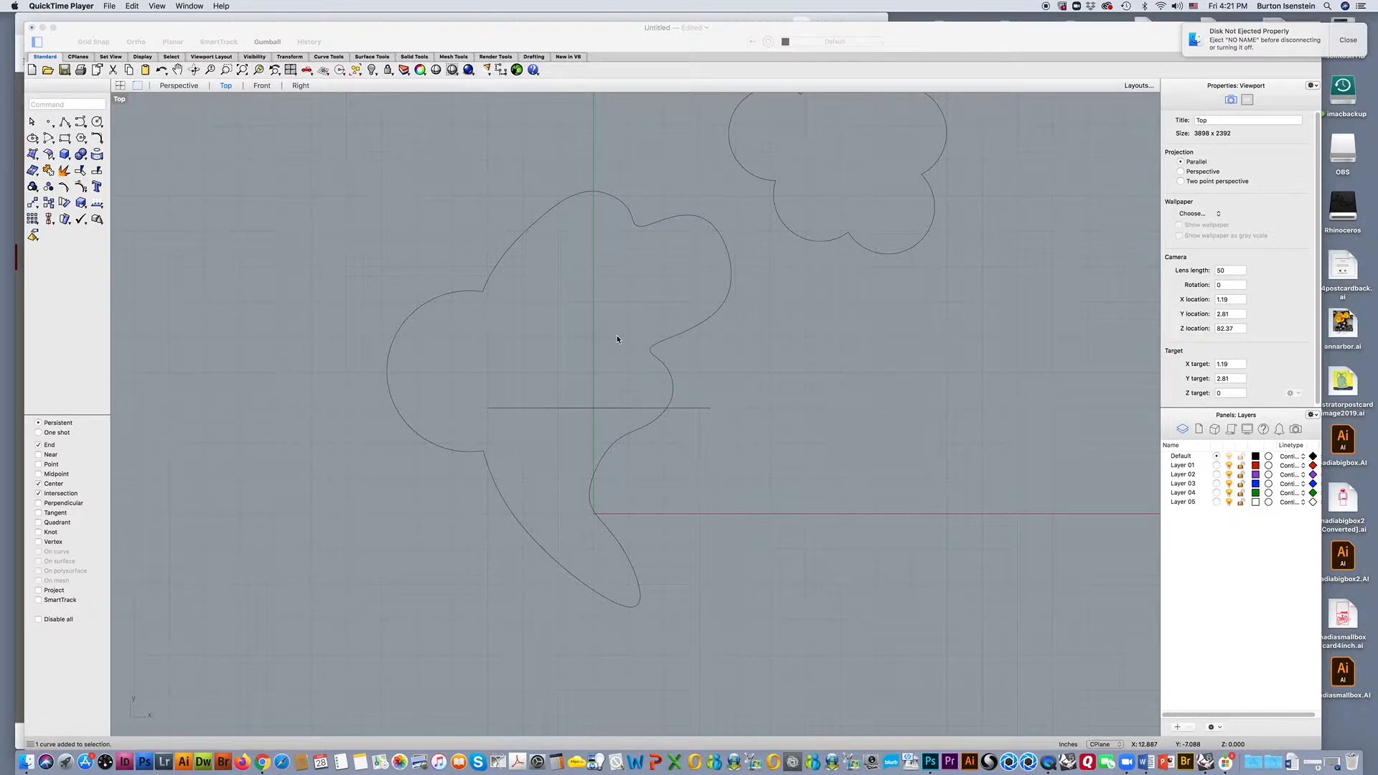
# Stretch the horizontal line symmetrically so both of its ends extend well beyond the large closed curve.
pyautogui.click(595, 410)
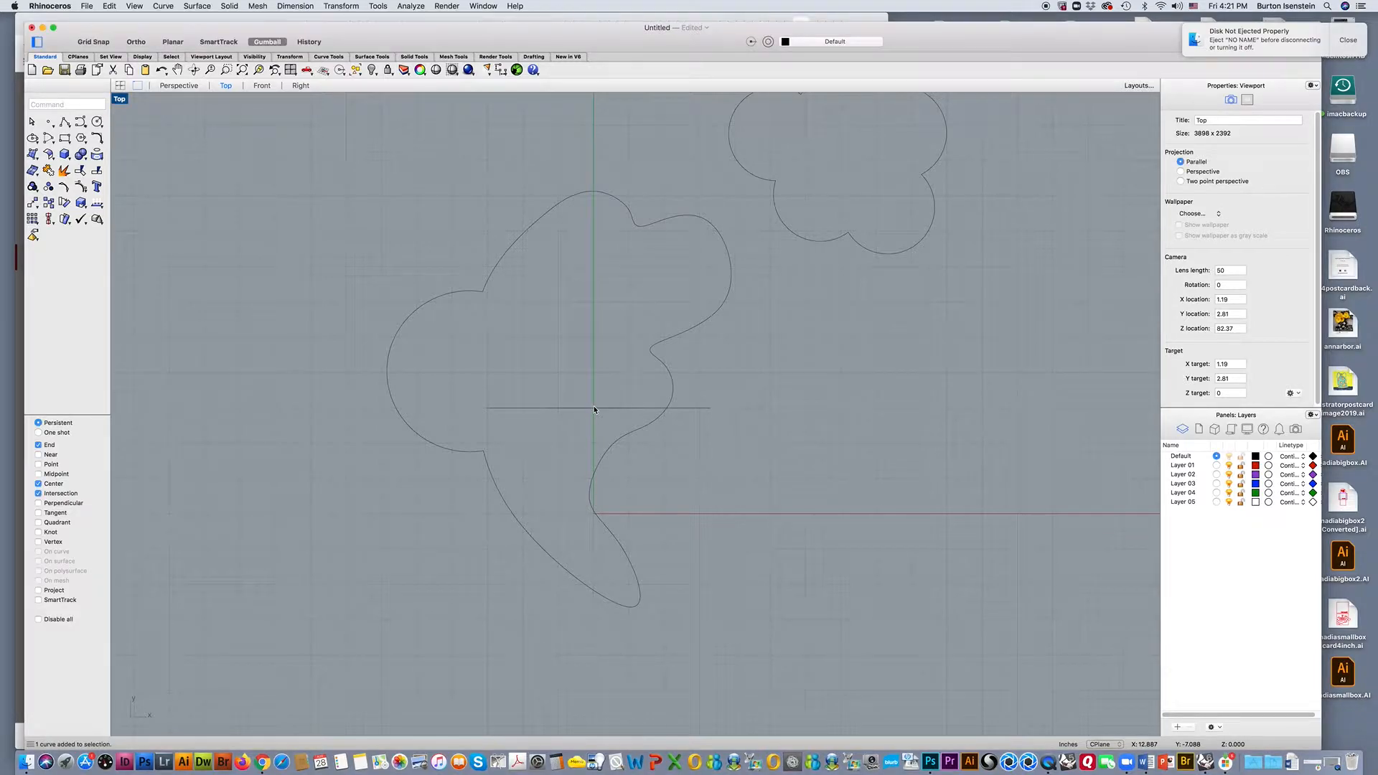
pyautogui.click(594, 410)
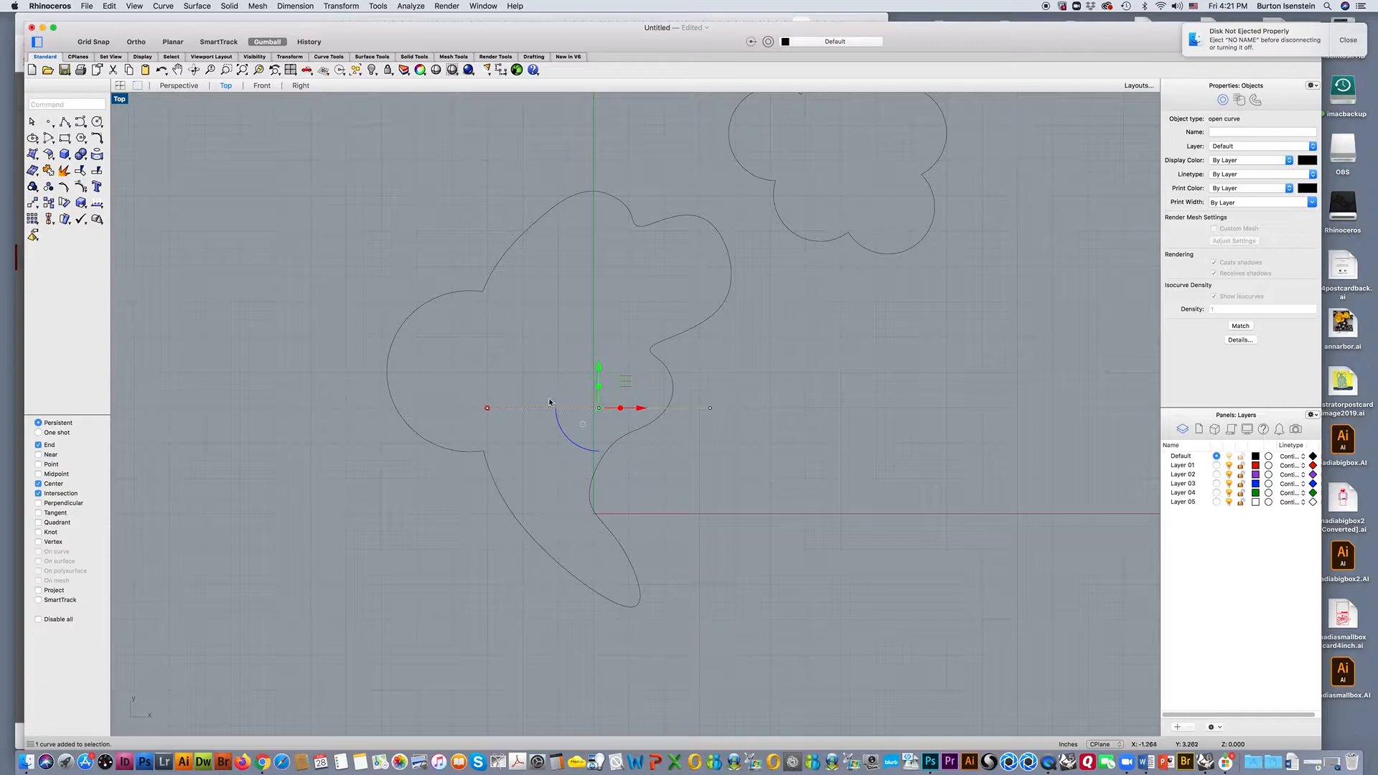
pyautogui.moveTo(488, 410); pyautogui.dragTo(325, 408)
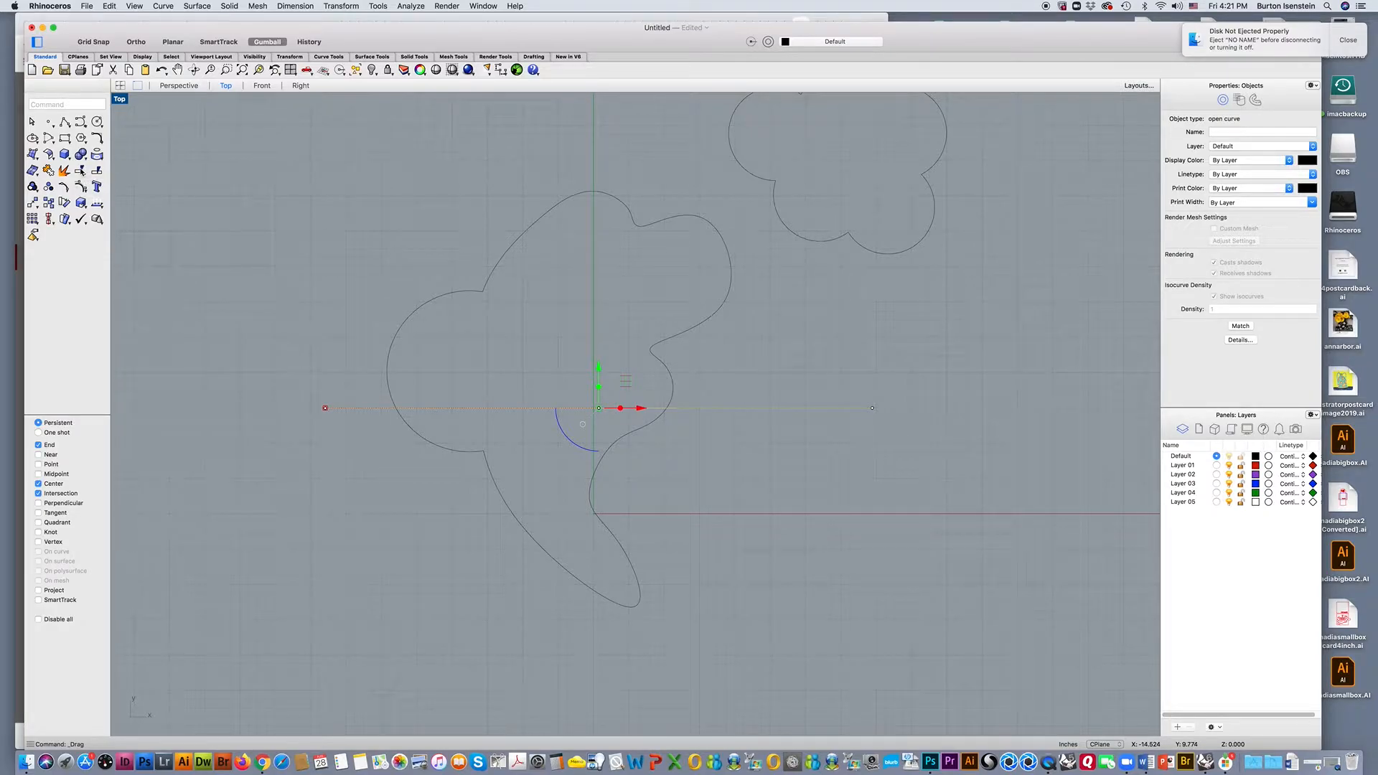
pyautogui.click(101, 174)
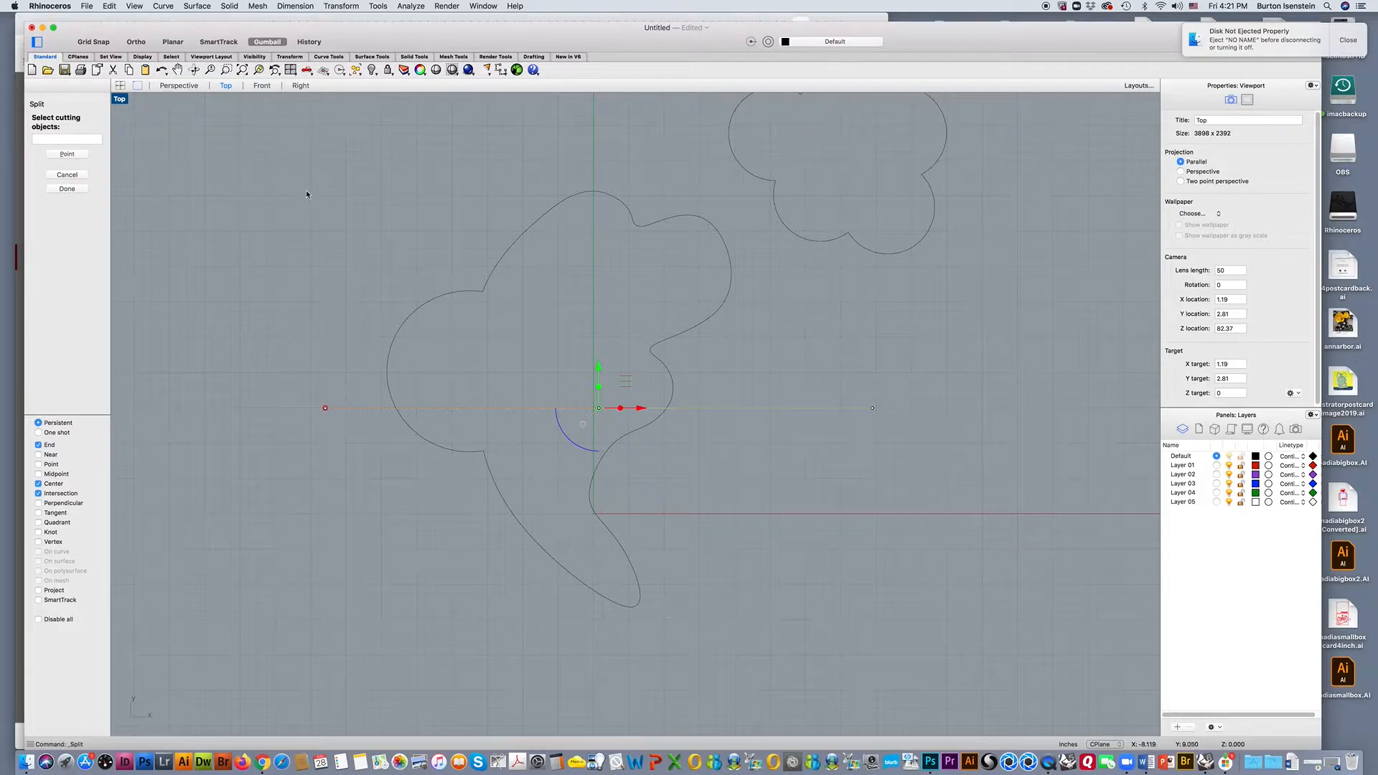
pyautogui.click(84, 189)
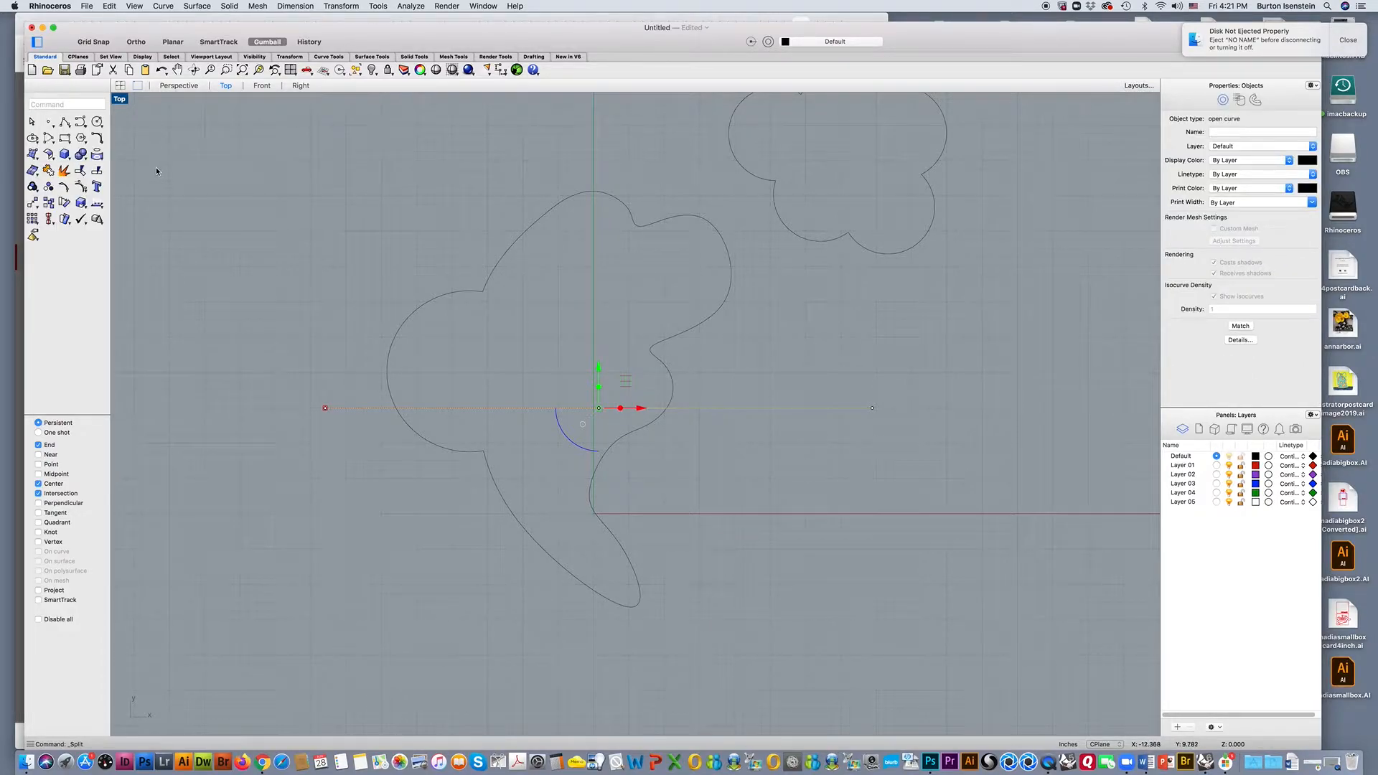
pyautogui.click(208, 182)
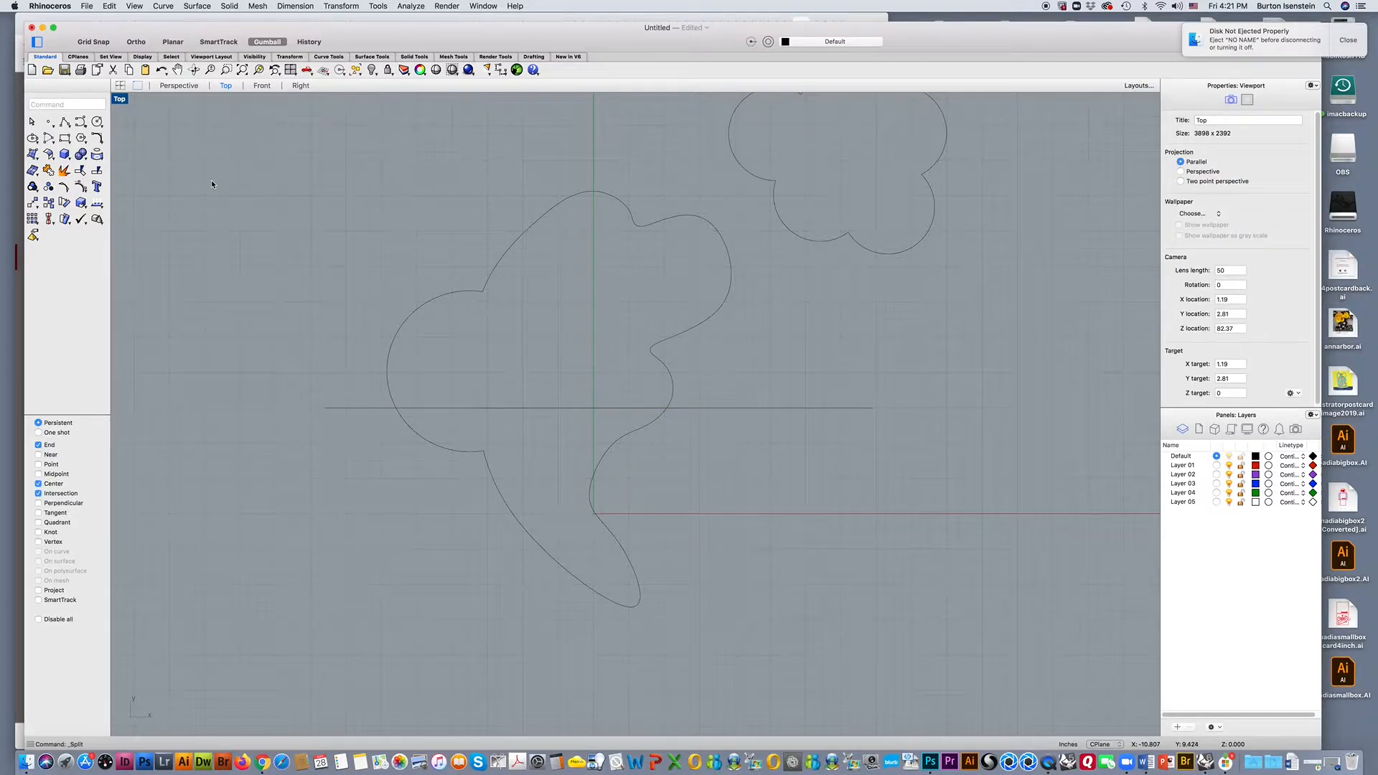
# Try to split the horizontal line and the large closed curve together, using the closed curve as the cutting object.
pyautogui.press('Return')
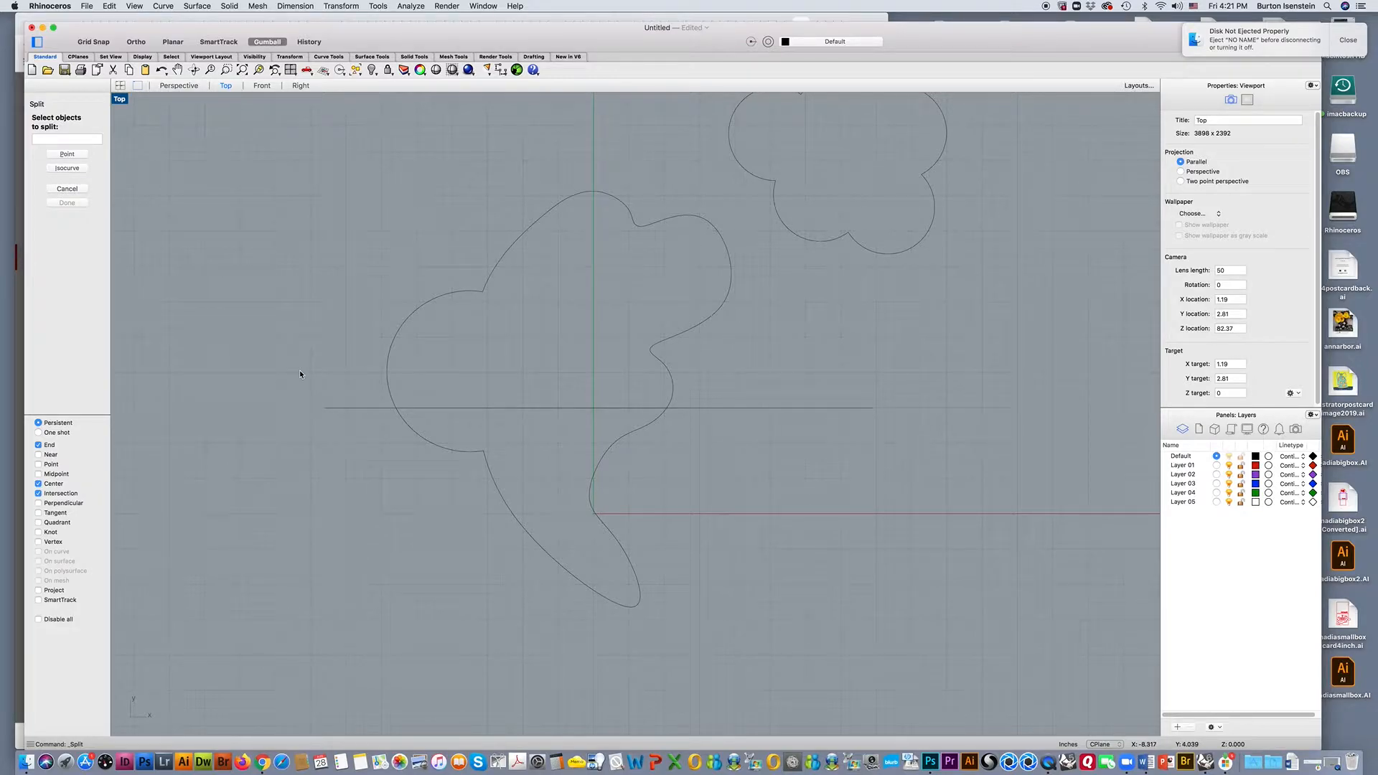
pyautogui.click(329, 408)
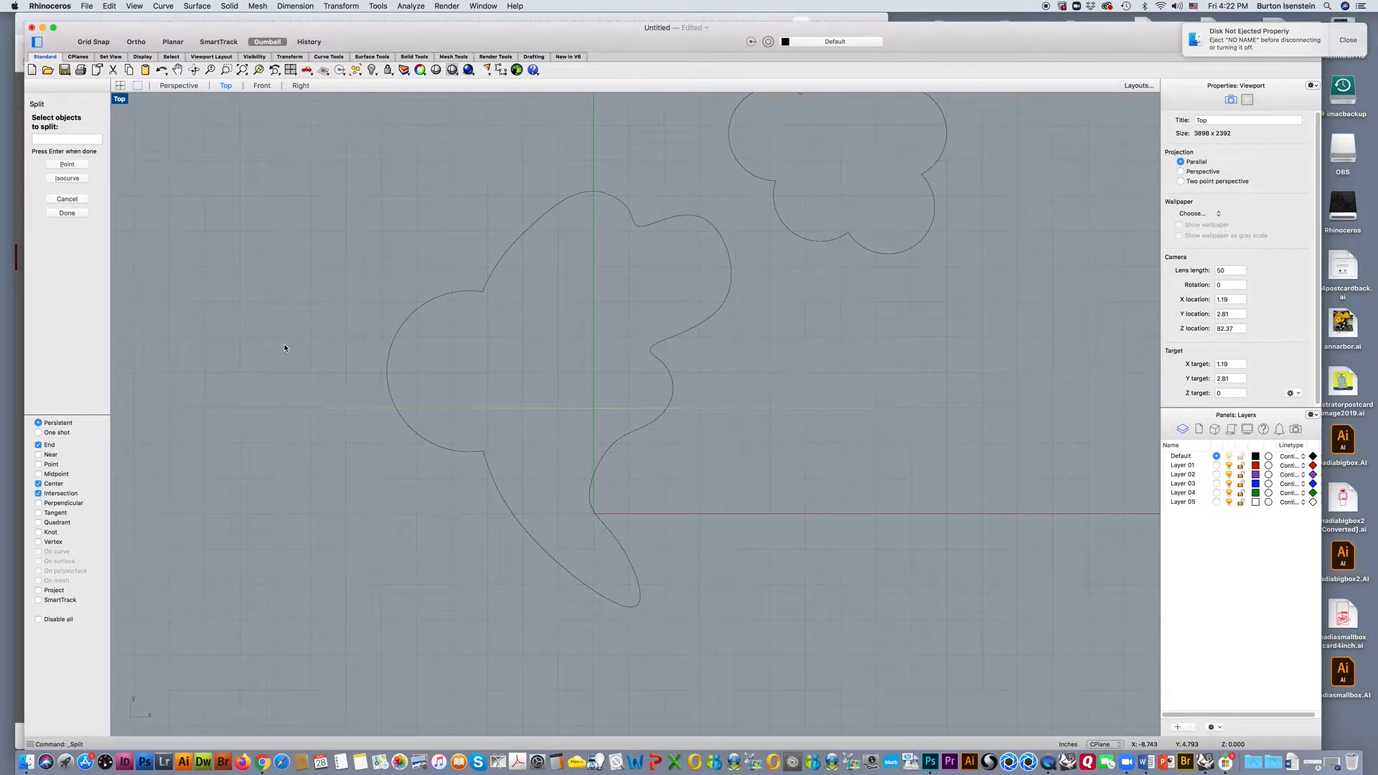
pyautogui.click(474, 292)
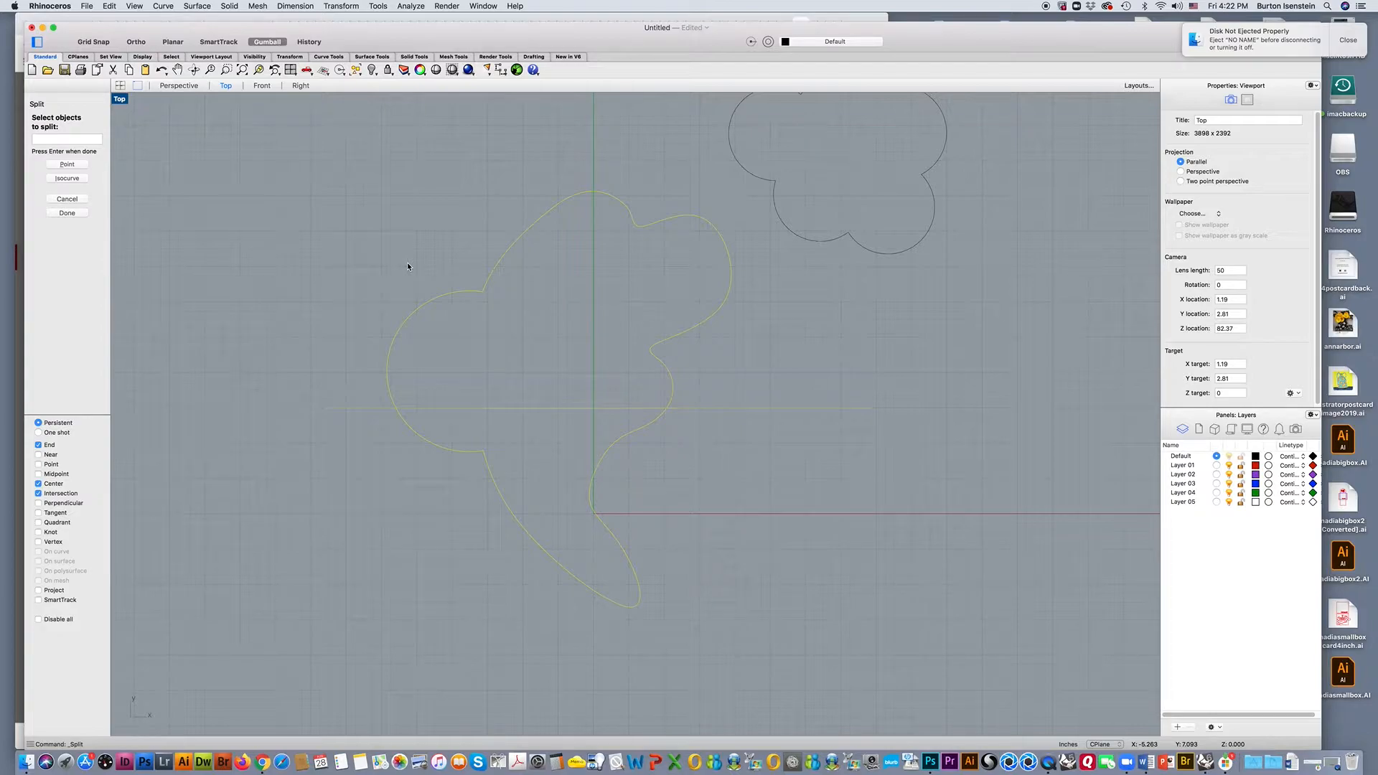
pyautogui.press('Return')
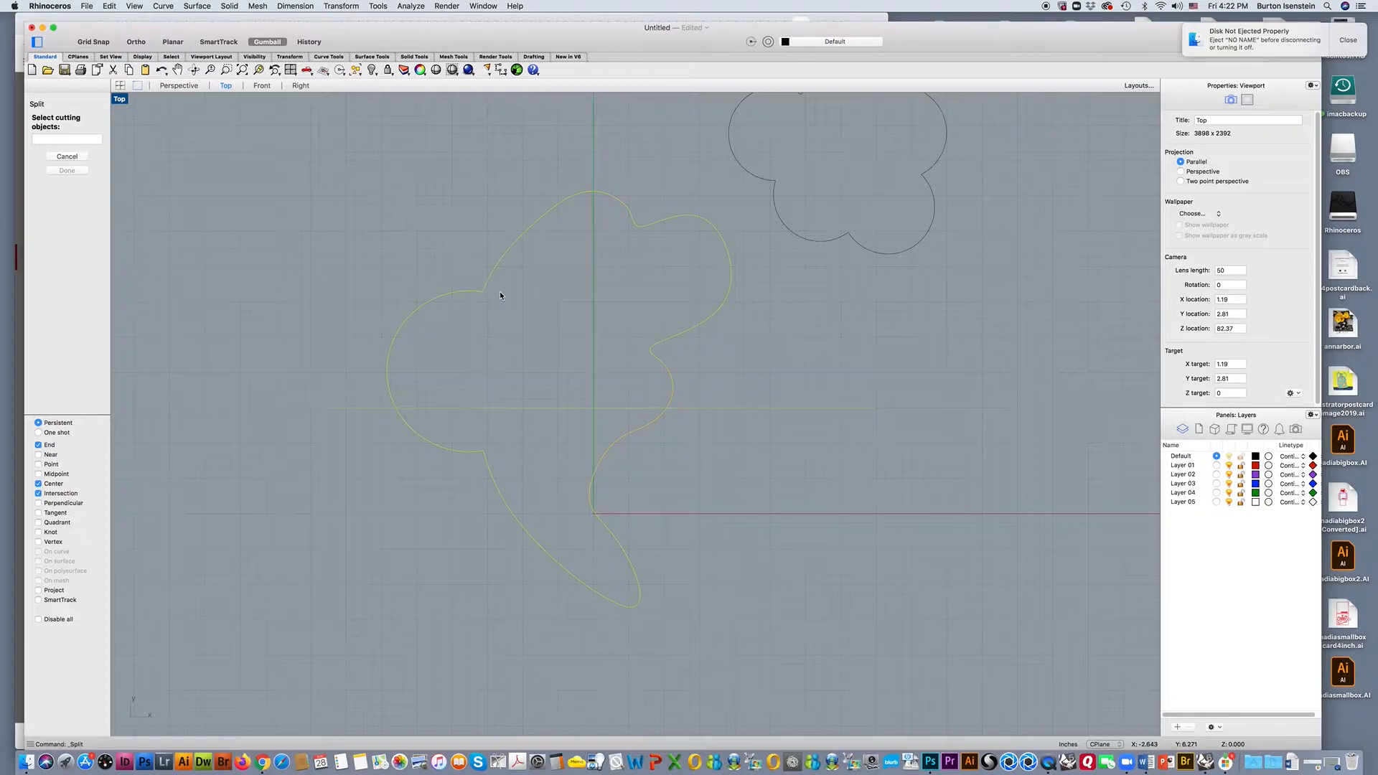
pyautogui.click(491, 276)
pyautogui.press('Return')
pyautogui.click(494, 272)
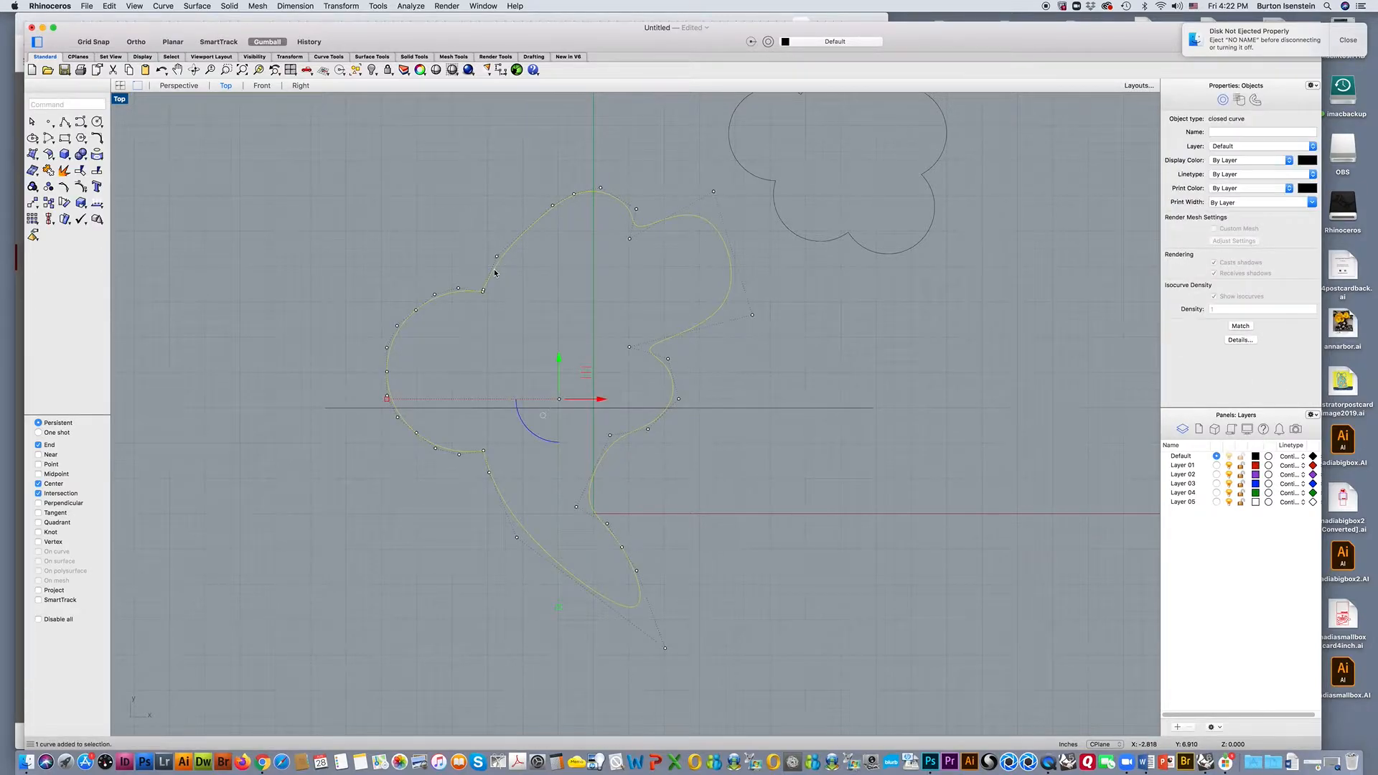
pyautogui.click(528, 288)
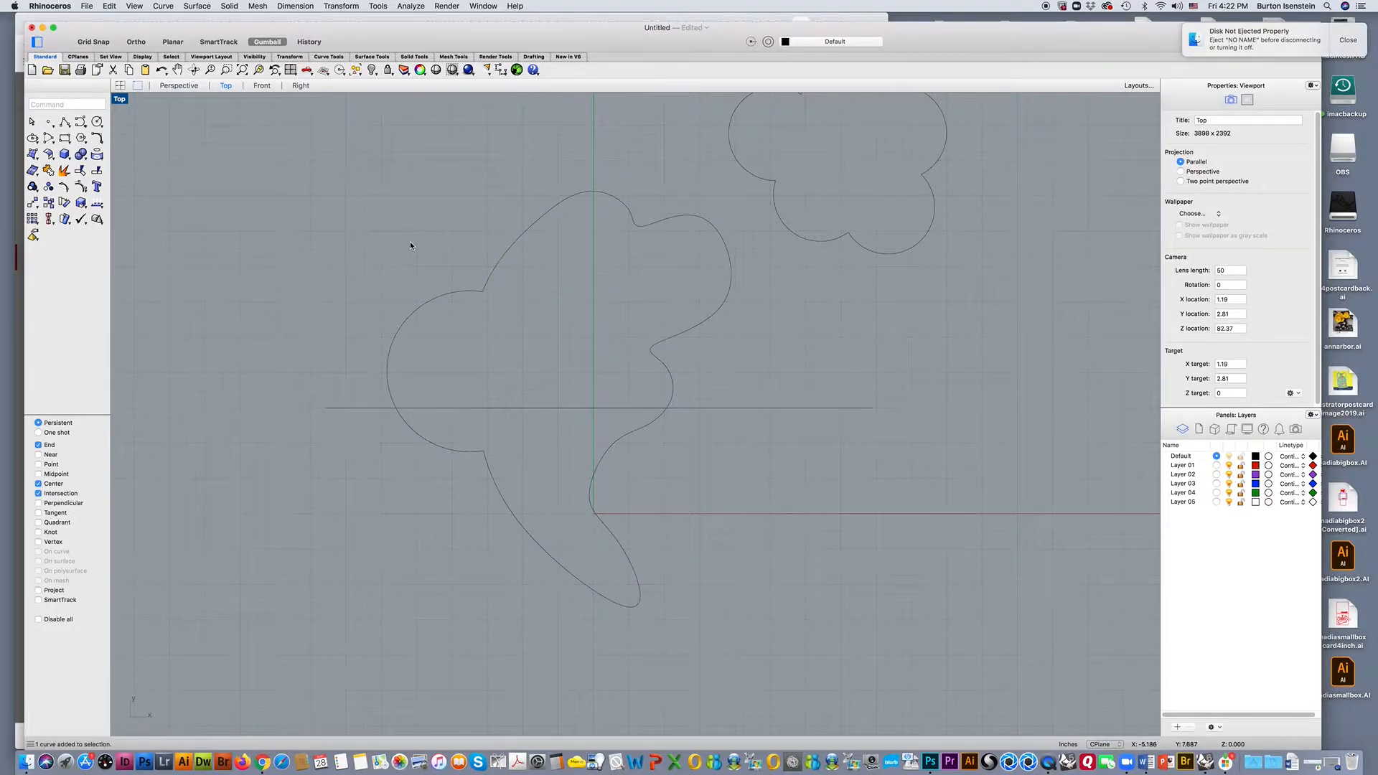
# Split the large closed curve with the horizontal line as cutting object, and select the upper and lower pieces in turn to check them.
pyautogui.click(98, 173)
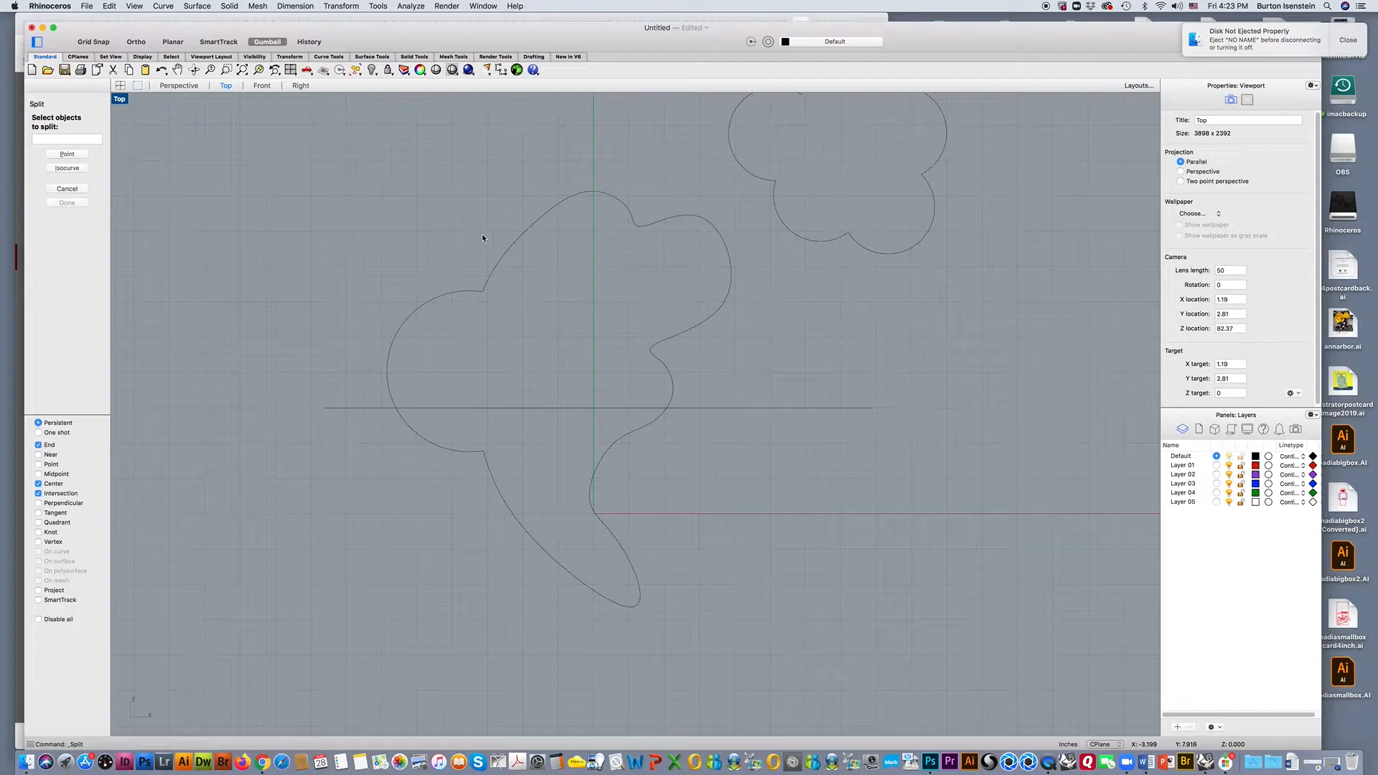
pyautogui.click(513, 245)
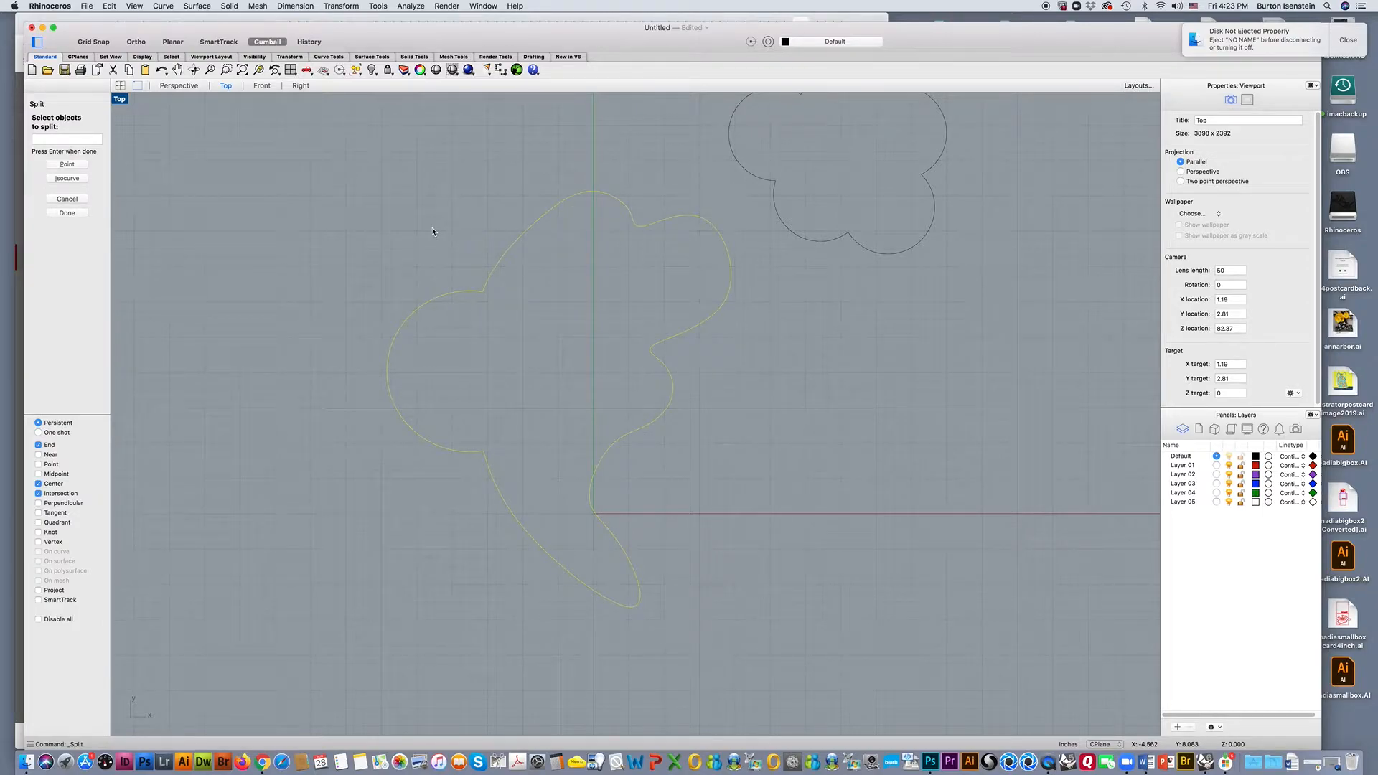
pyautogui.press('Return')
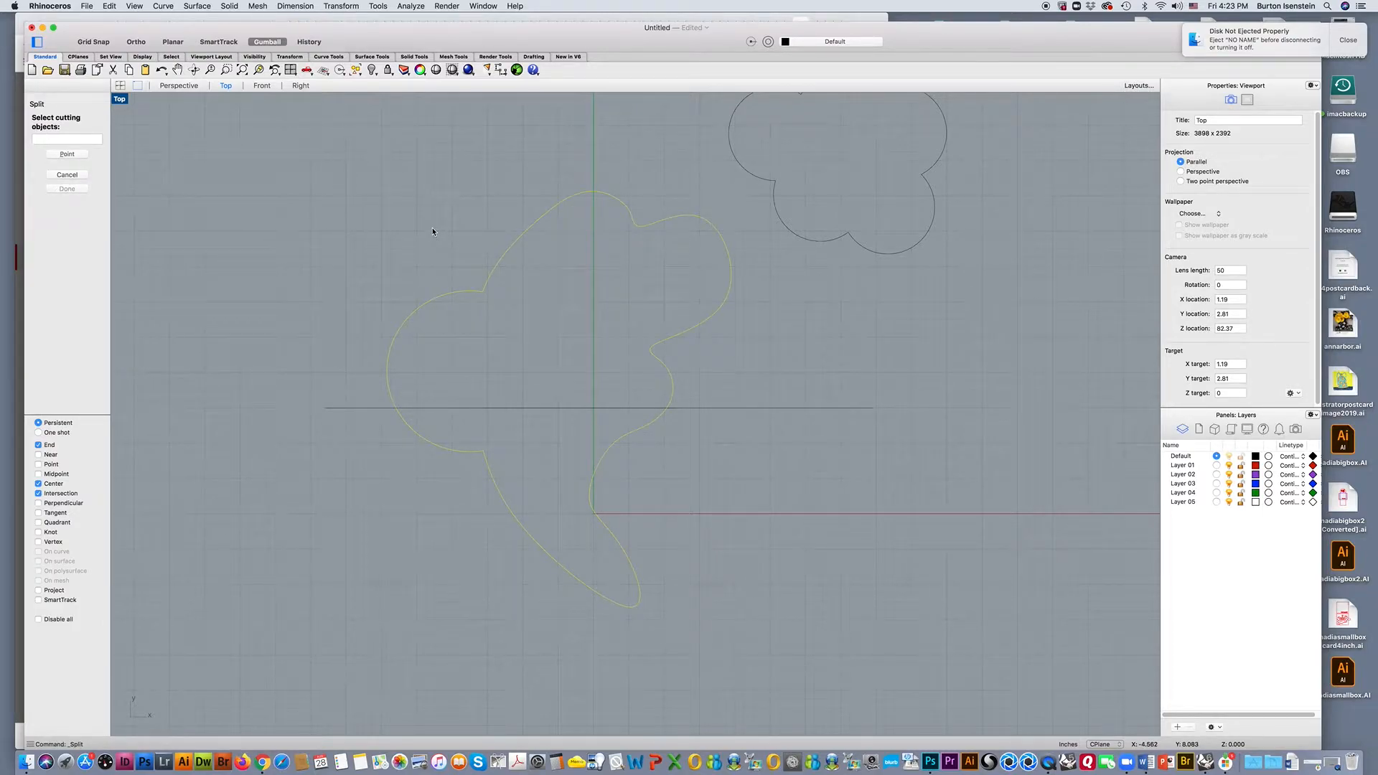
pyautogui.click(349, 408)
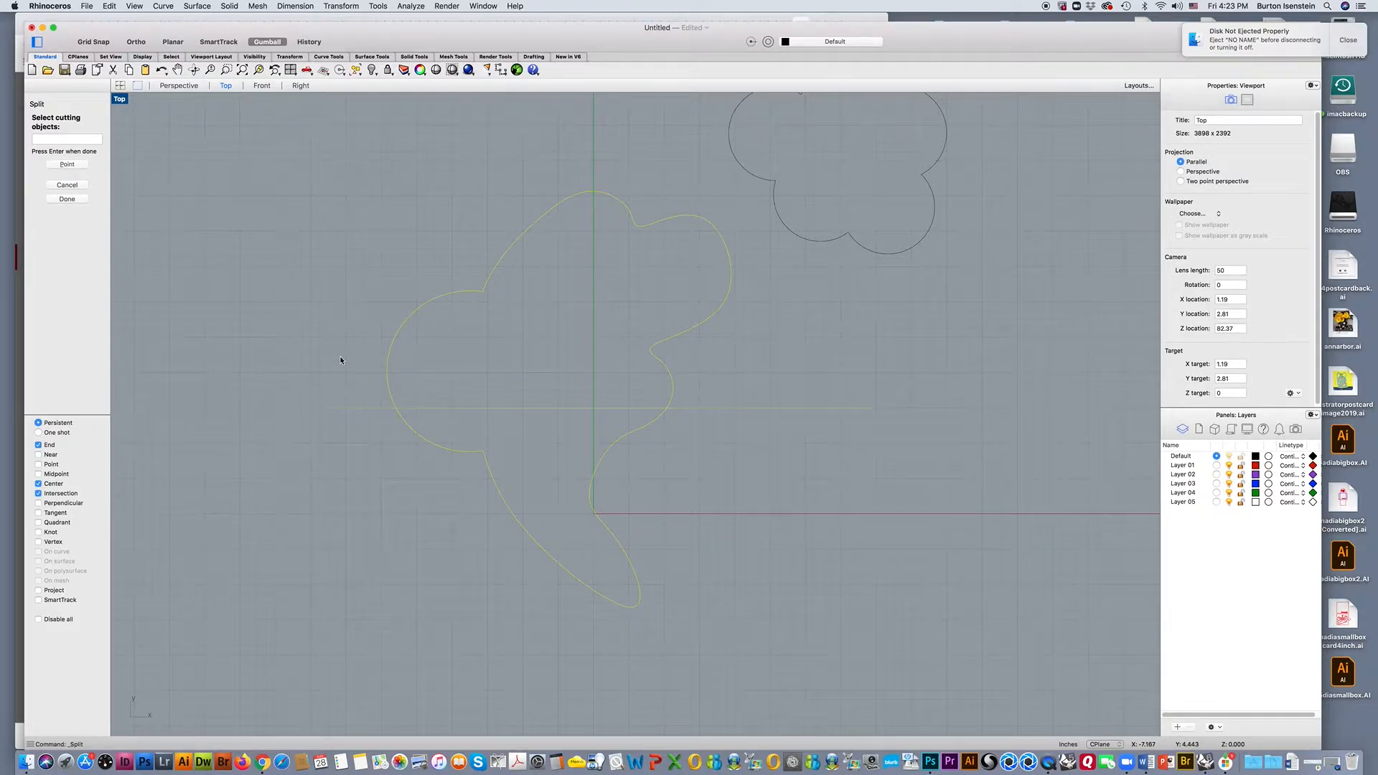
pyautogui.press('Return')
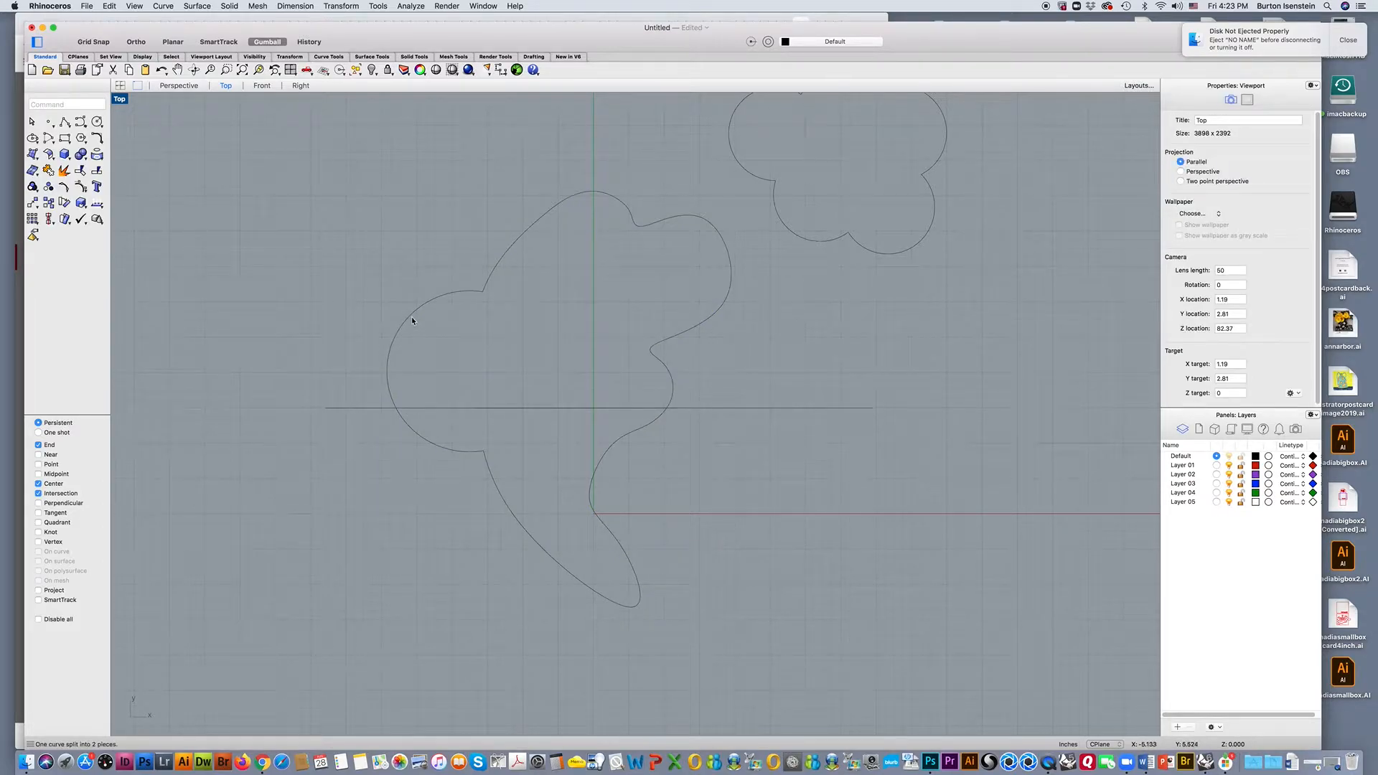
pyautogui.click(413, 320)
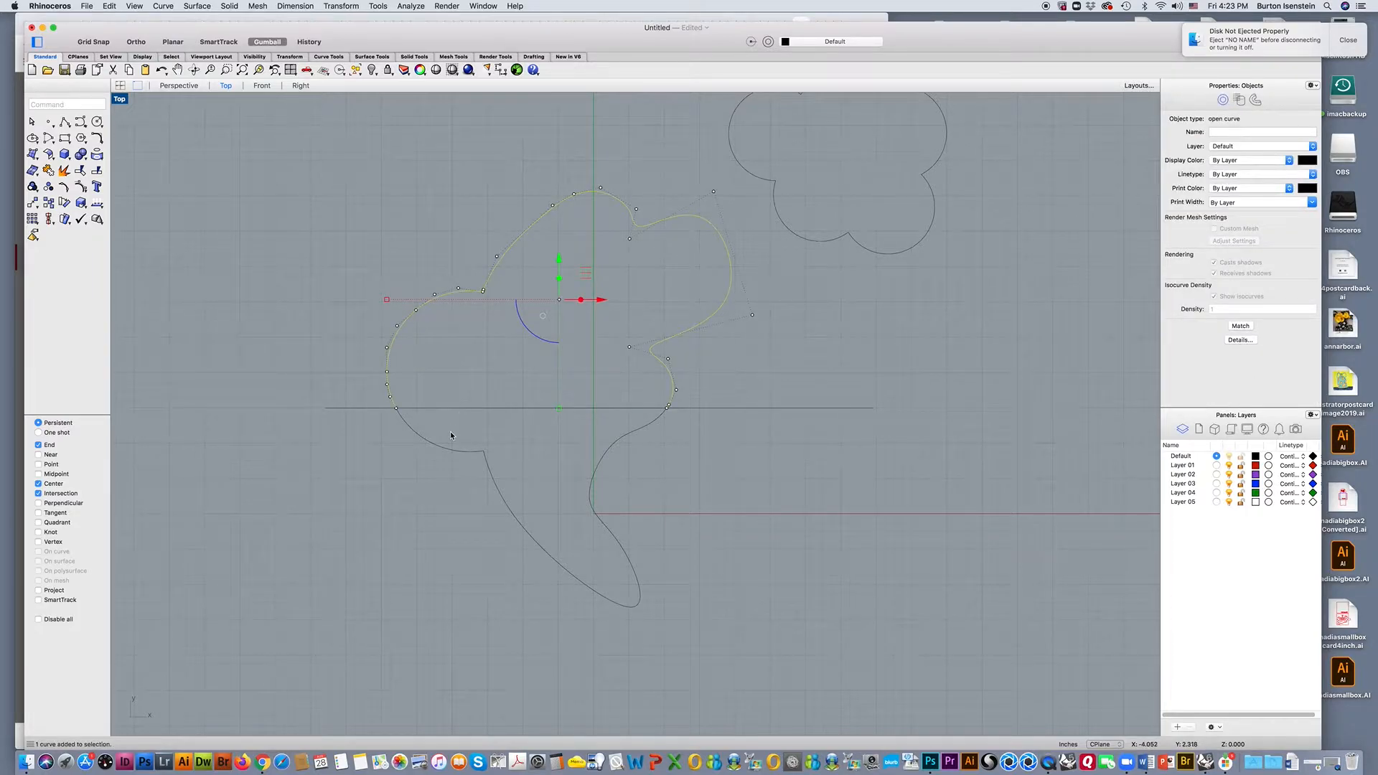
pyautogui.click(448, 450)
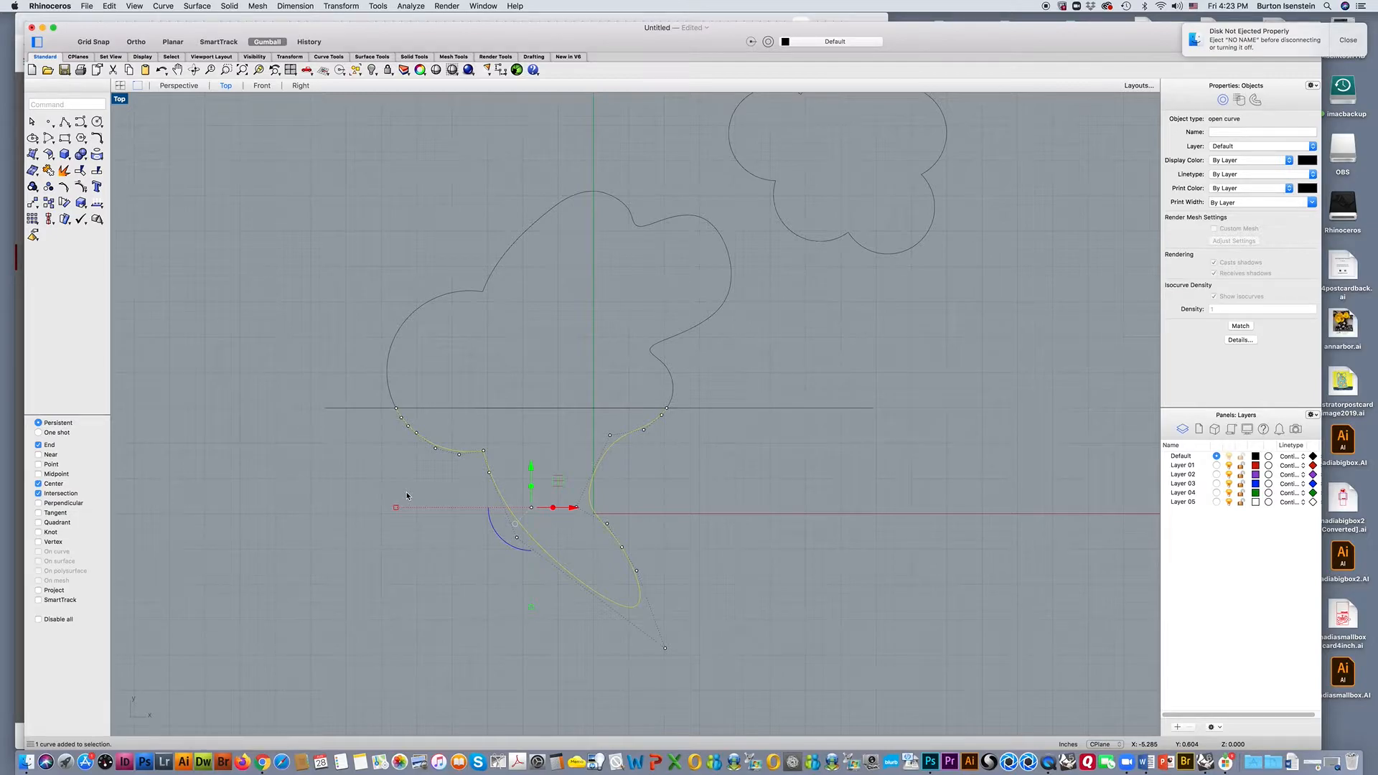
pyautogui.click(475, 295)
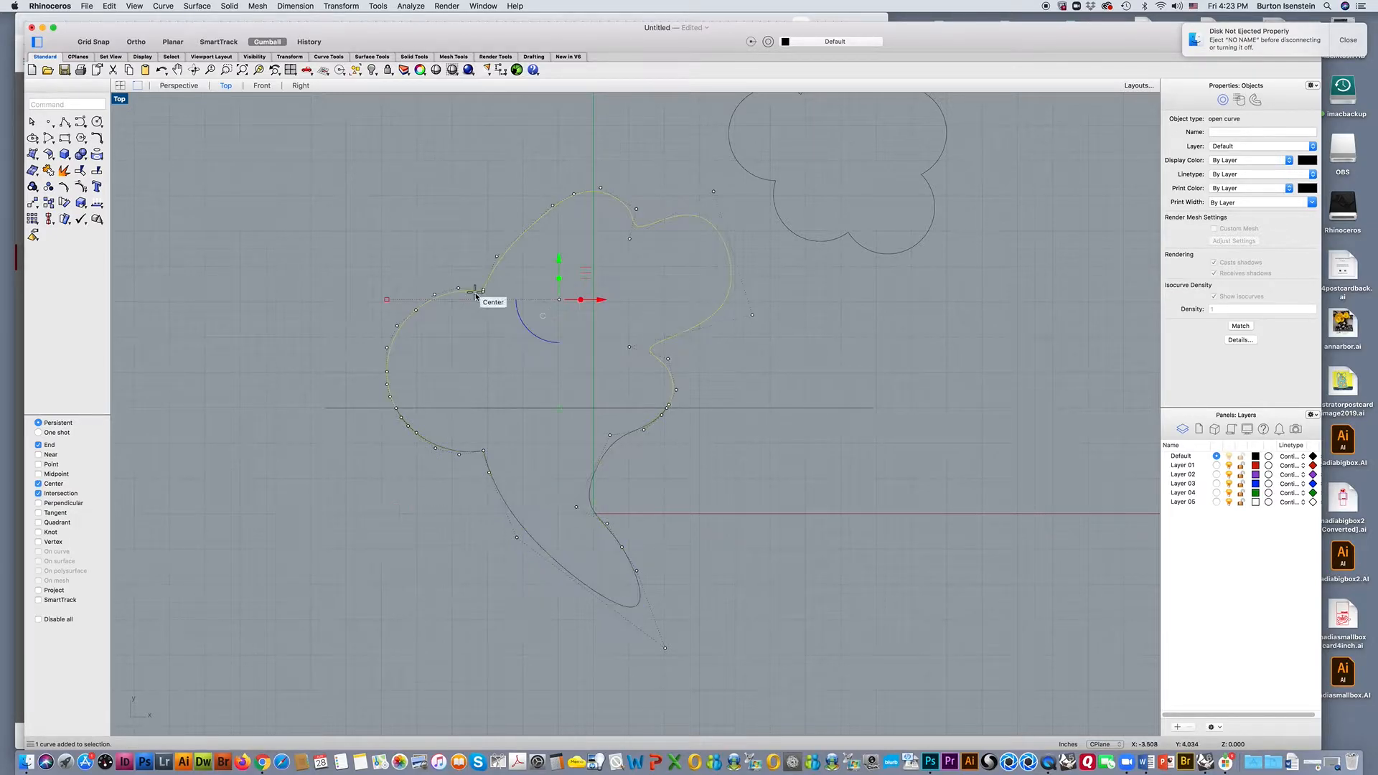
pyautogui.click(475, 355)
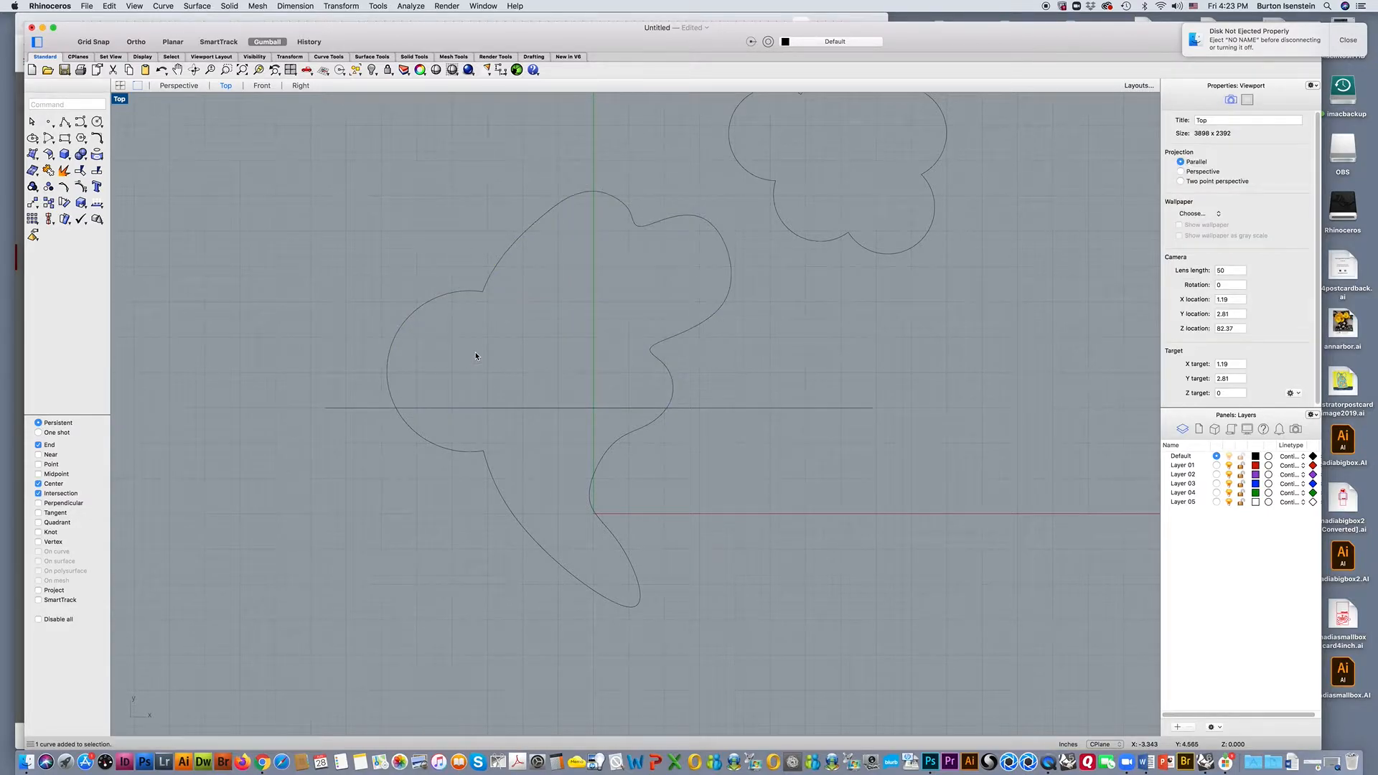
pyautogui.click(476, 293)
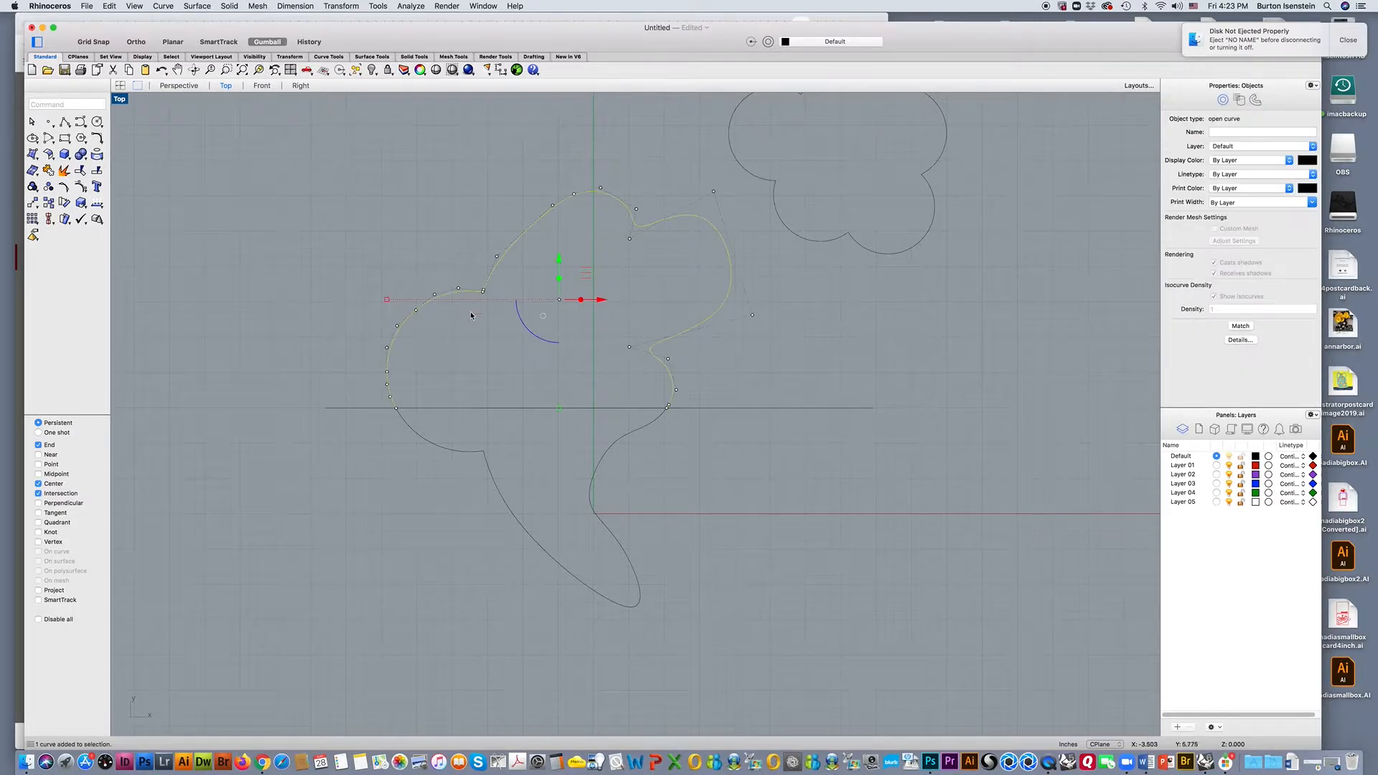
pyautogui.click(462, 215)
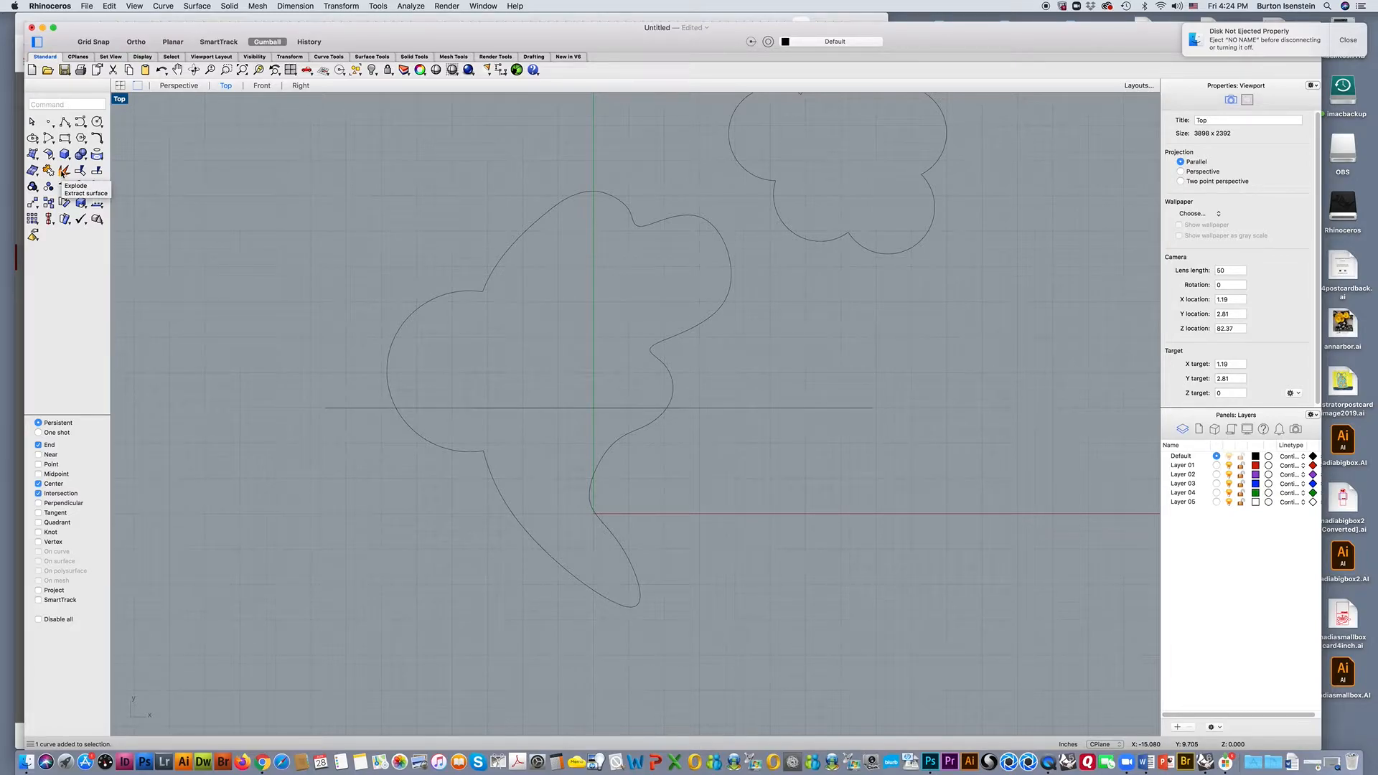
# Explode the upper piece of the split curve and select its separate segments to check them.
pyautogui.click(63, 171)
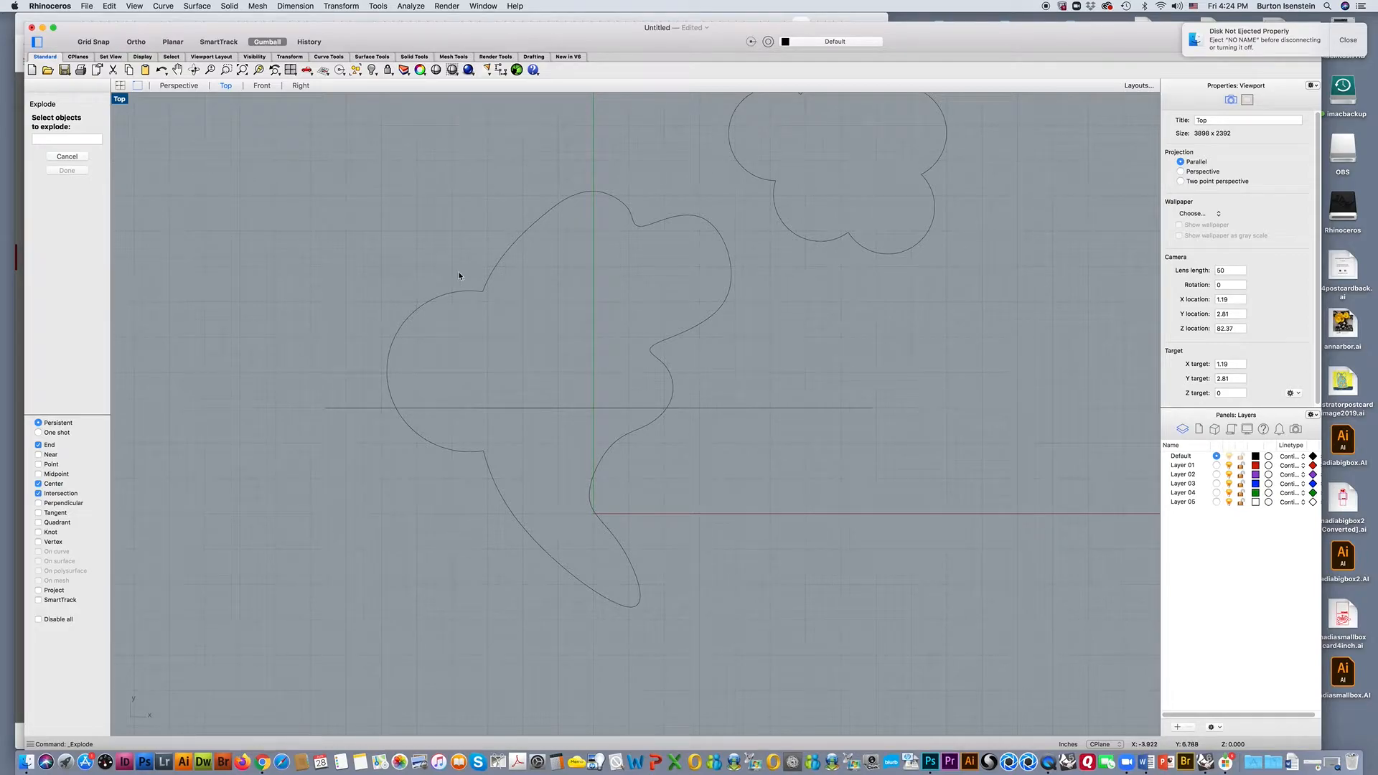
pyautogui.click(501, 262)
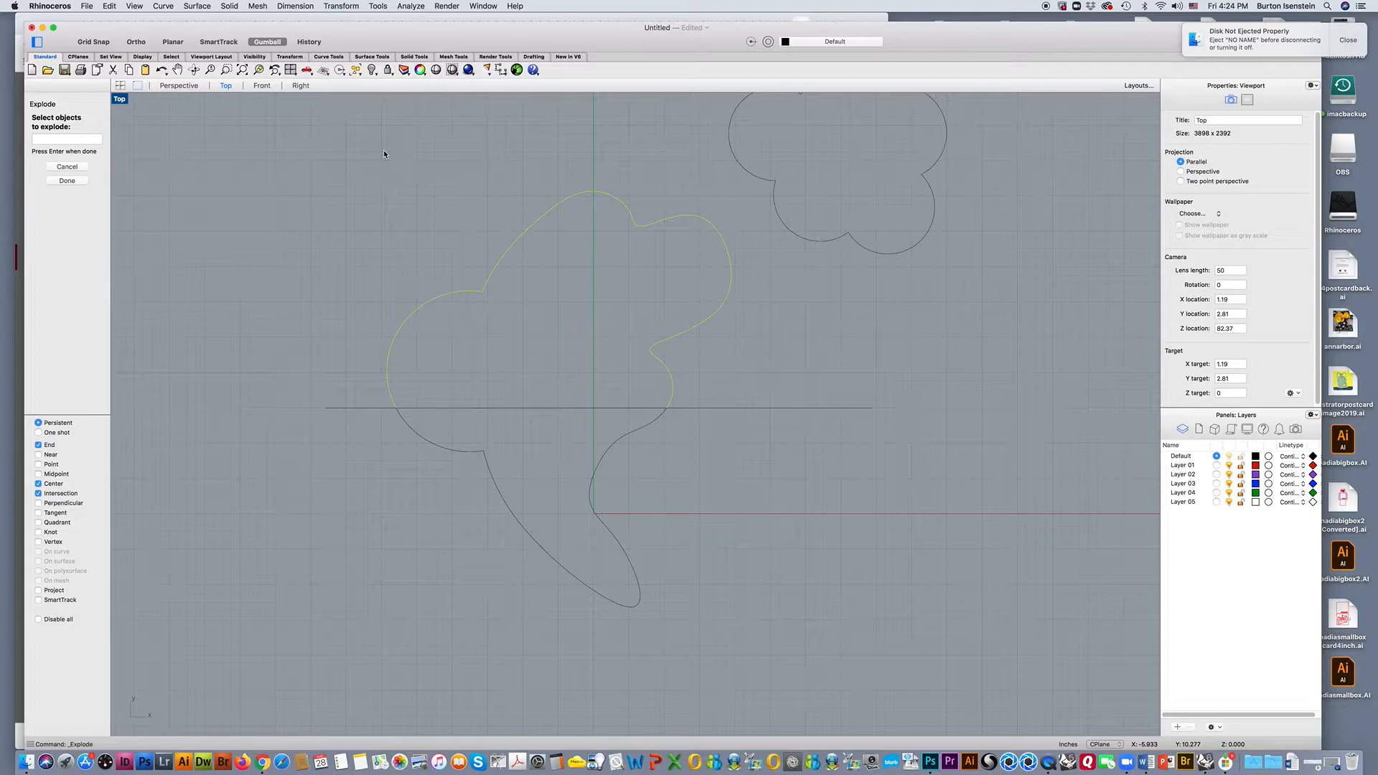
pyautogui.press('Return')
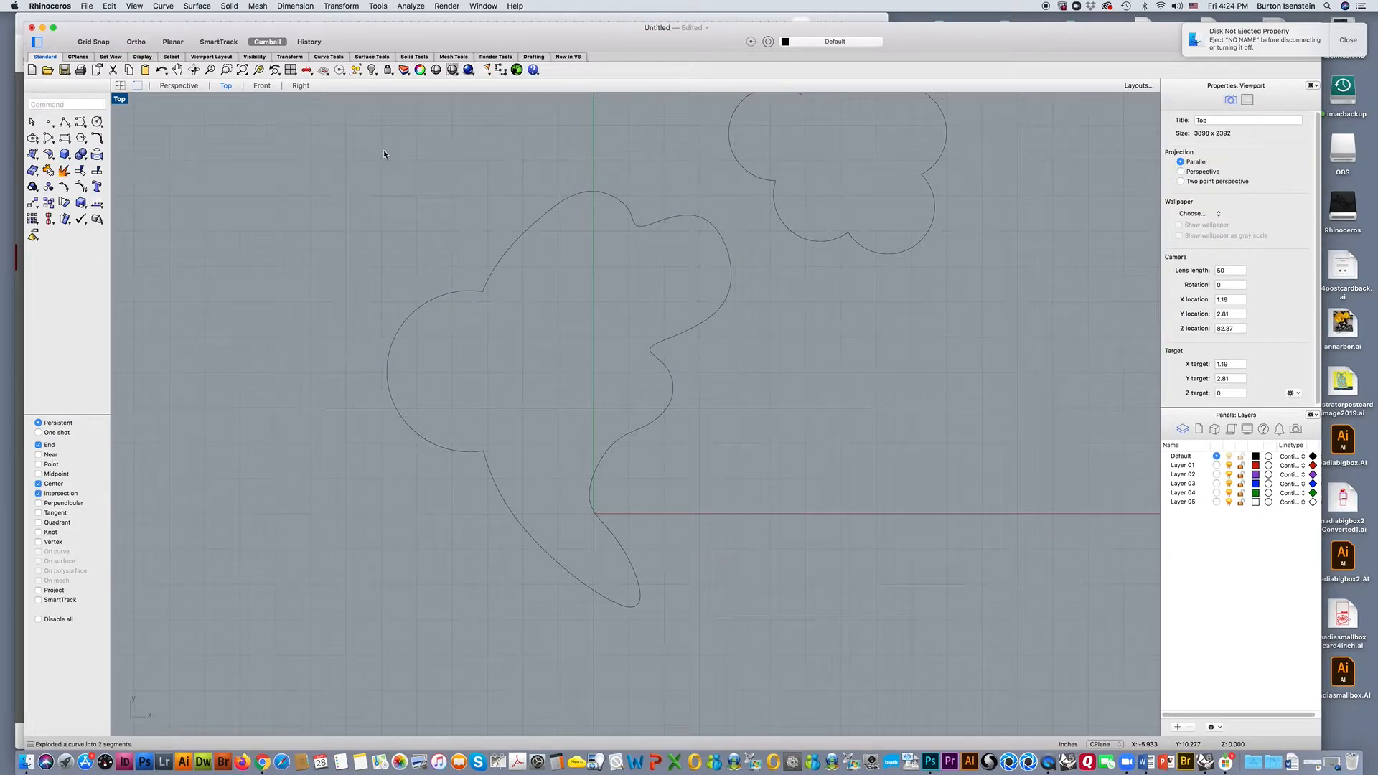
pyautogui.click(393, 337)
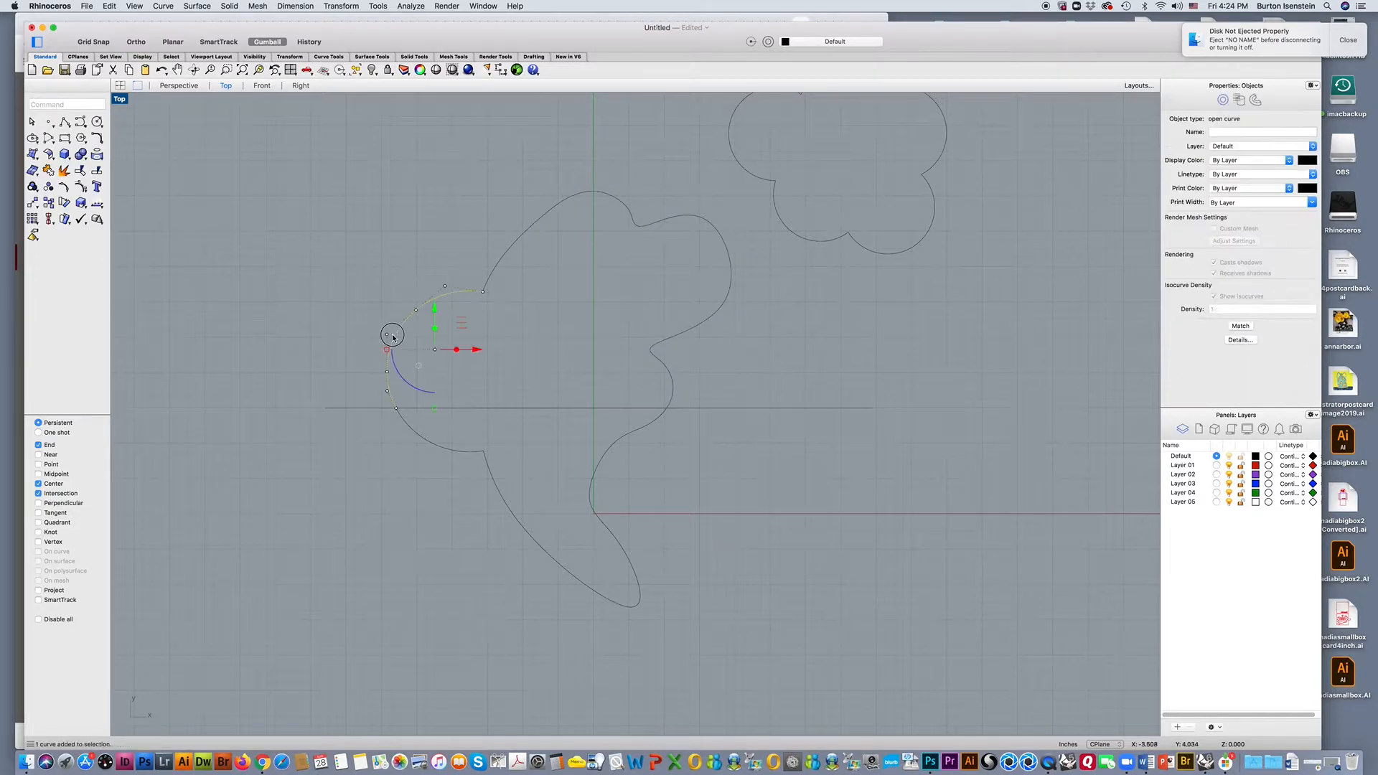
pyautogui.click(537, 322)
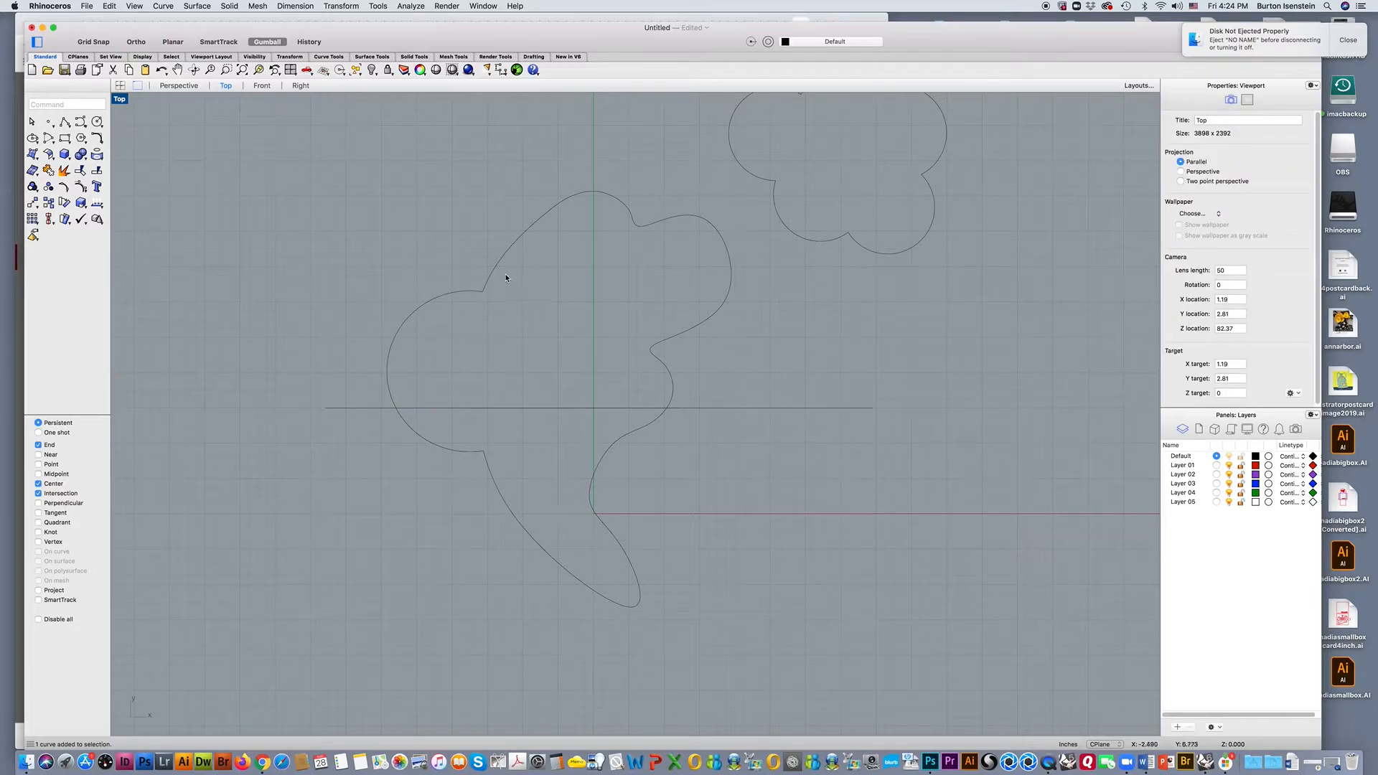
pyautogui.click(503, 262)
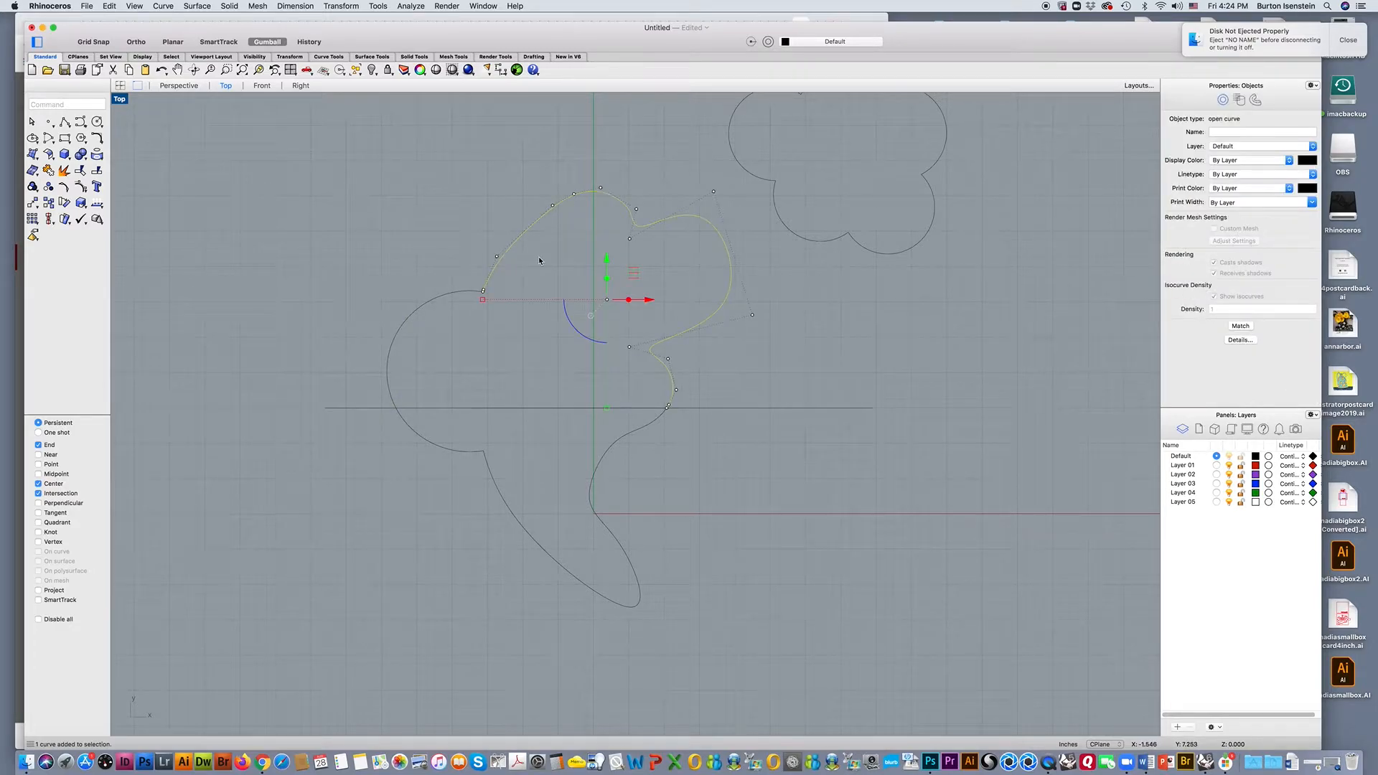
pyautogui.click(502, 330)
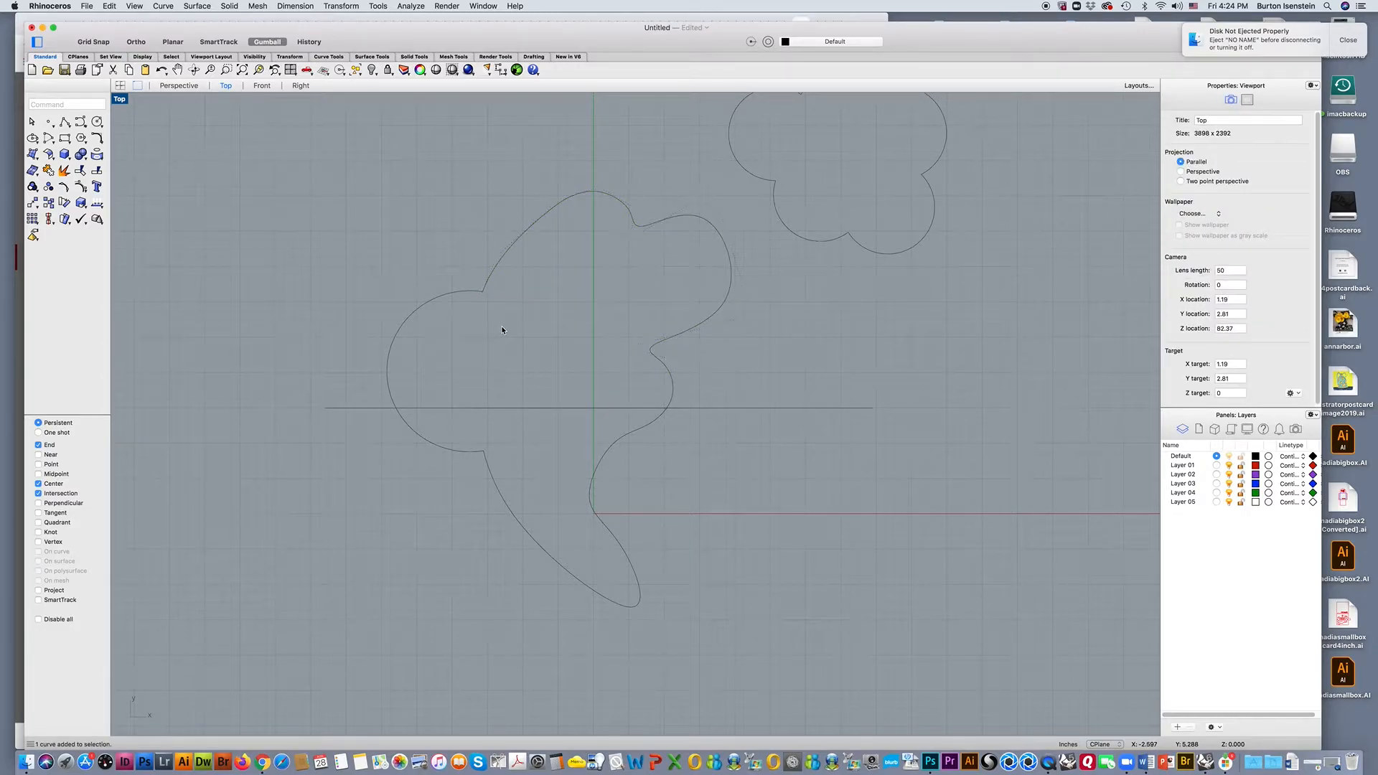
# Try to explode the larger upper segment of the curve once more.
pyautogui.click(515, 246)
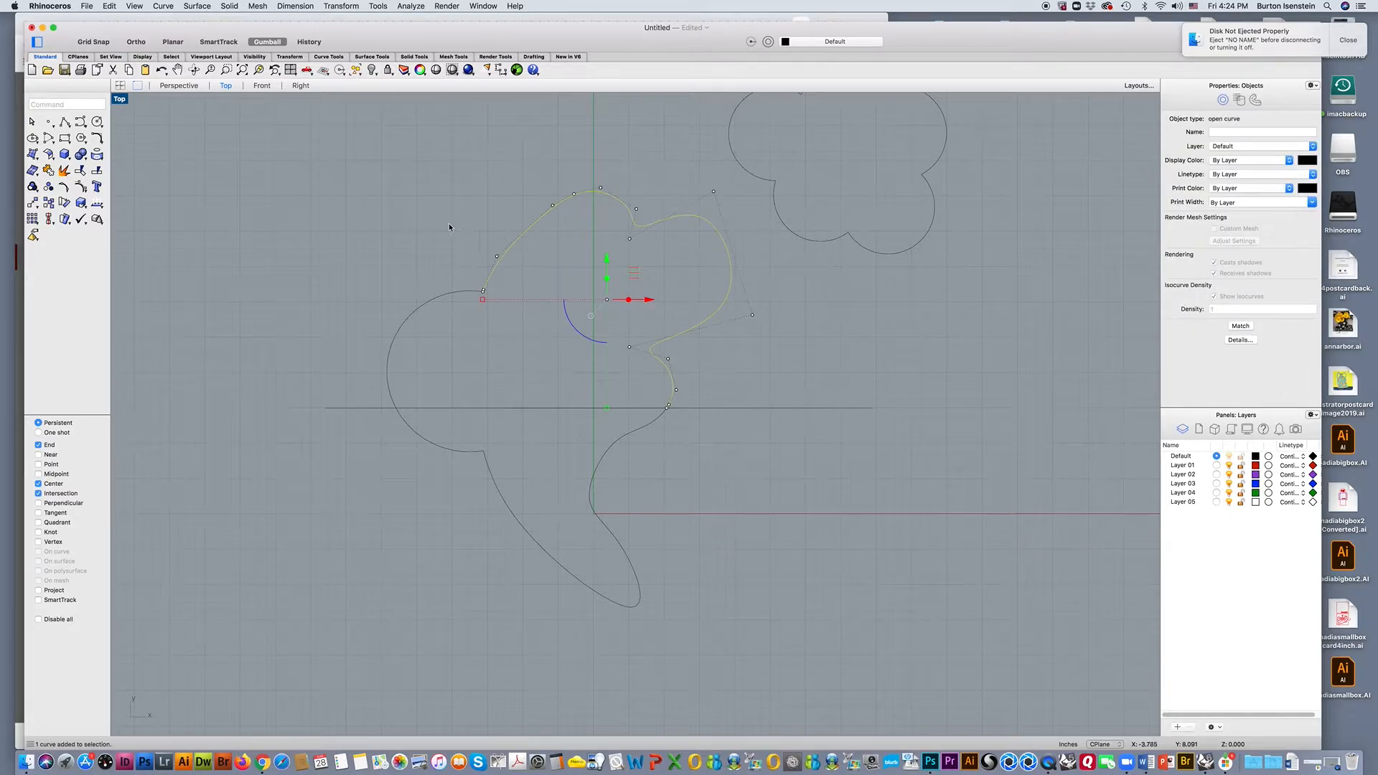
pyautogui.click(64, 173)
pyautogui.press('Escape')
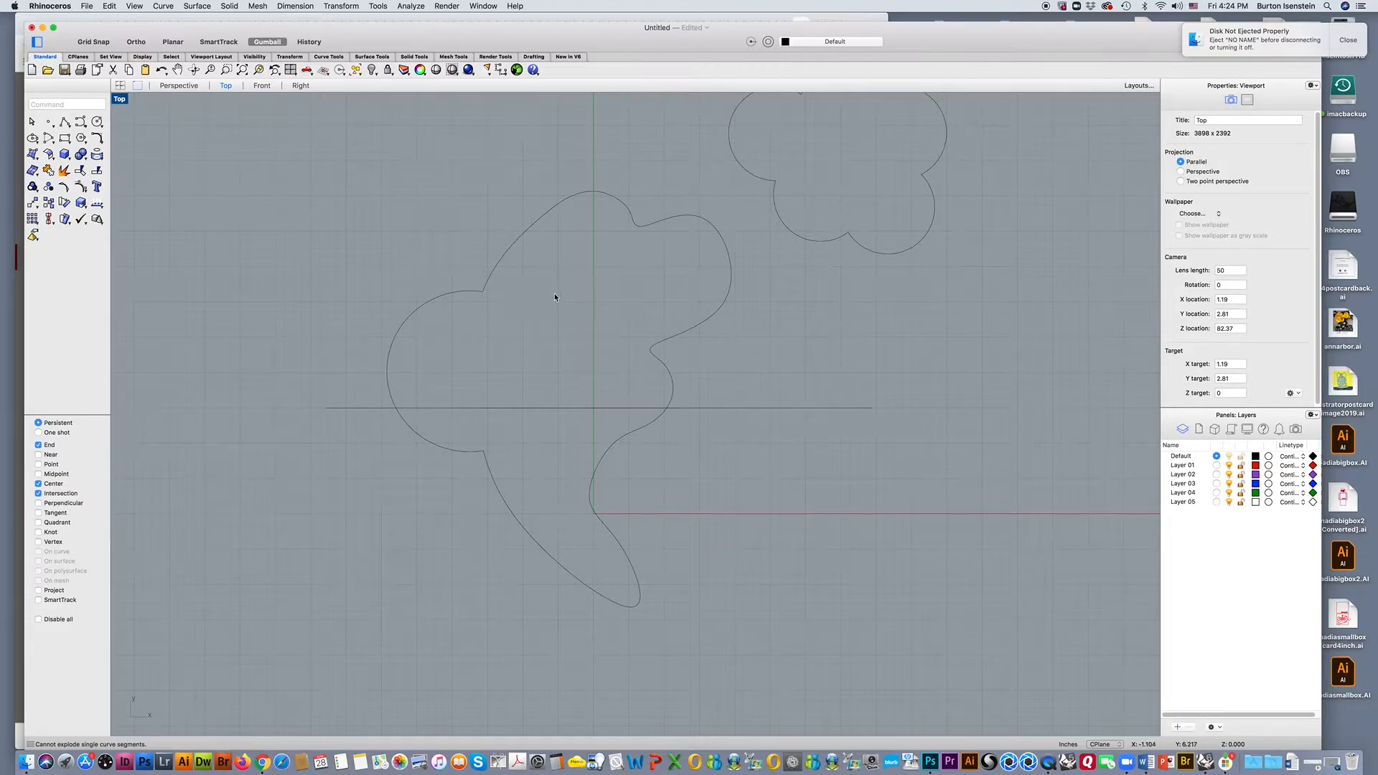
# Move the horizontal line straight up so it crosses the upper lobes of the large curve.
pyautogui.click(544, 408)
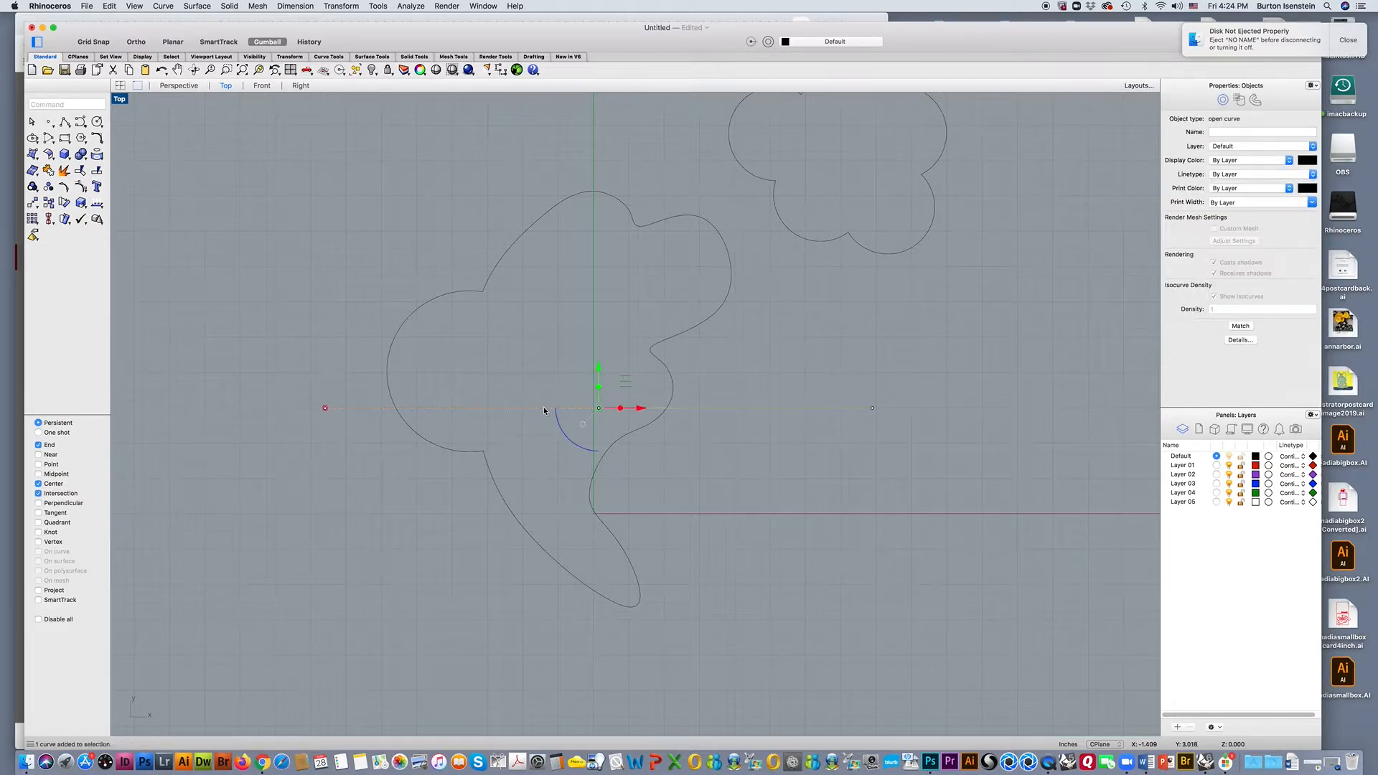
pyautogui.moveTo(598, 367); pyautogui.dragTo(591, 234)
pyautogui.click(502, 201)
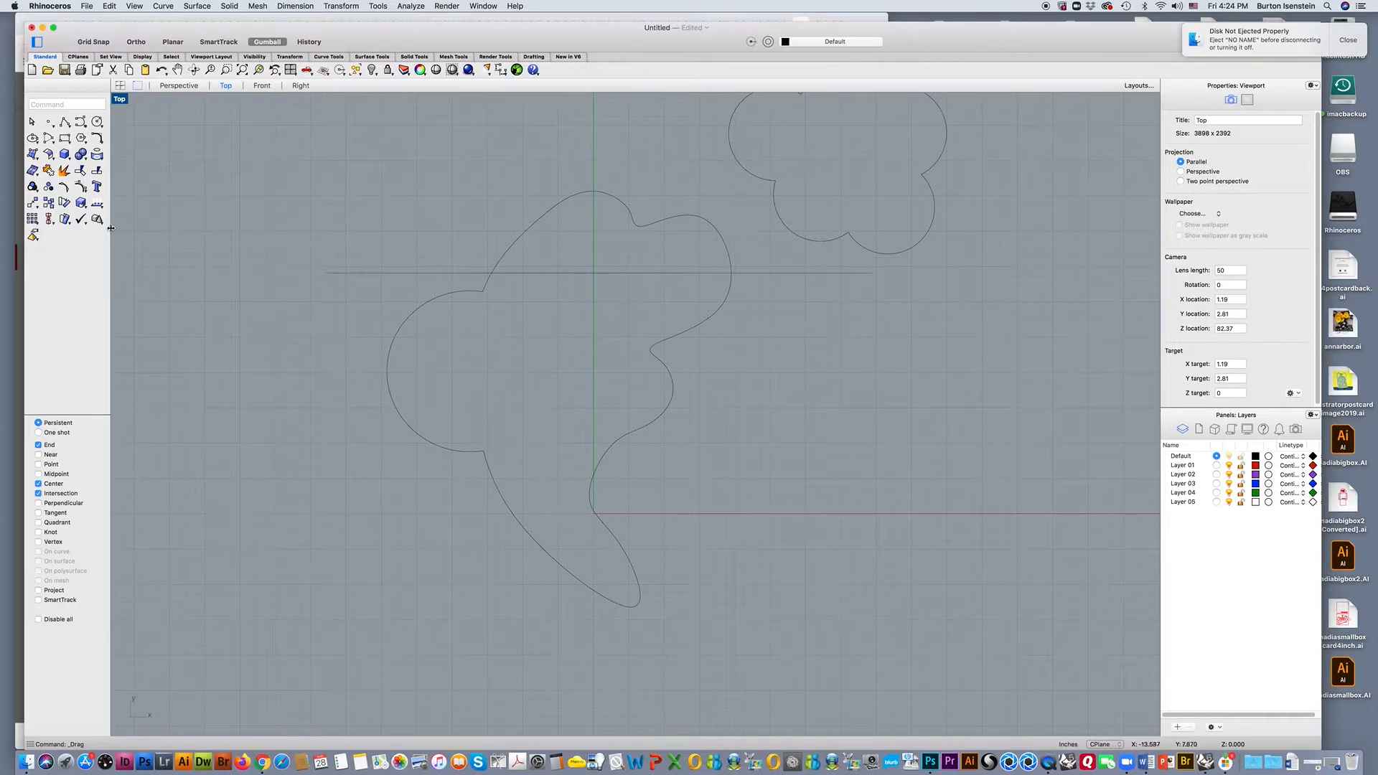
# Split the large upper segment of the curve with the horizontal line as cutting object, and select the resulting pieces to check them.
pyautogui.click(103, 171)
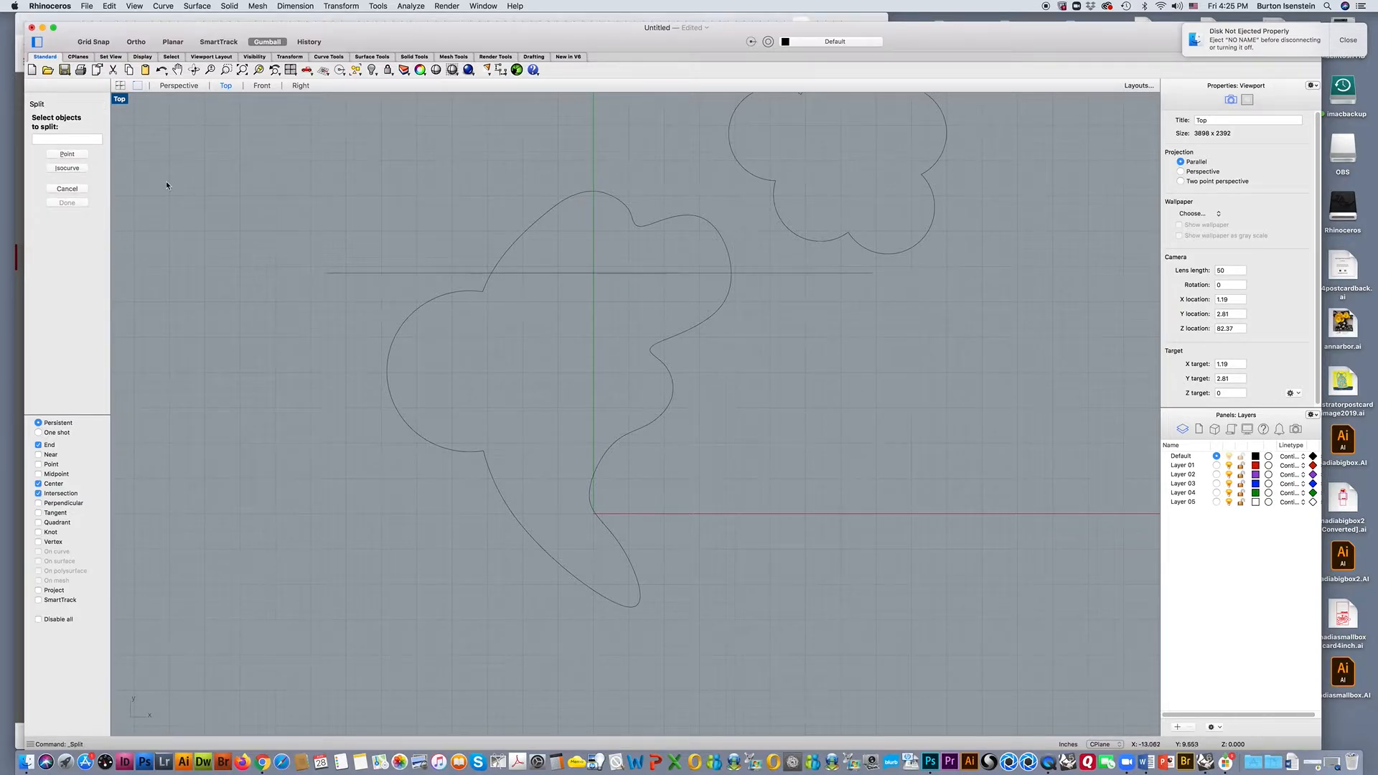
pyautogui.click(512, 239)
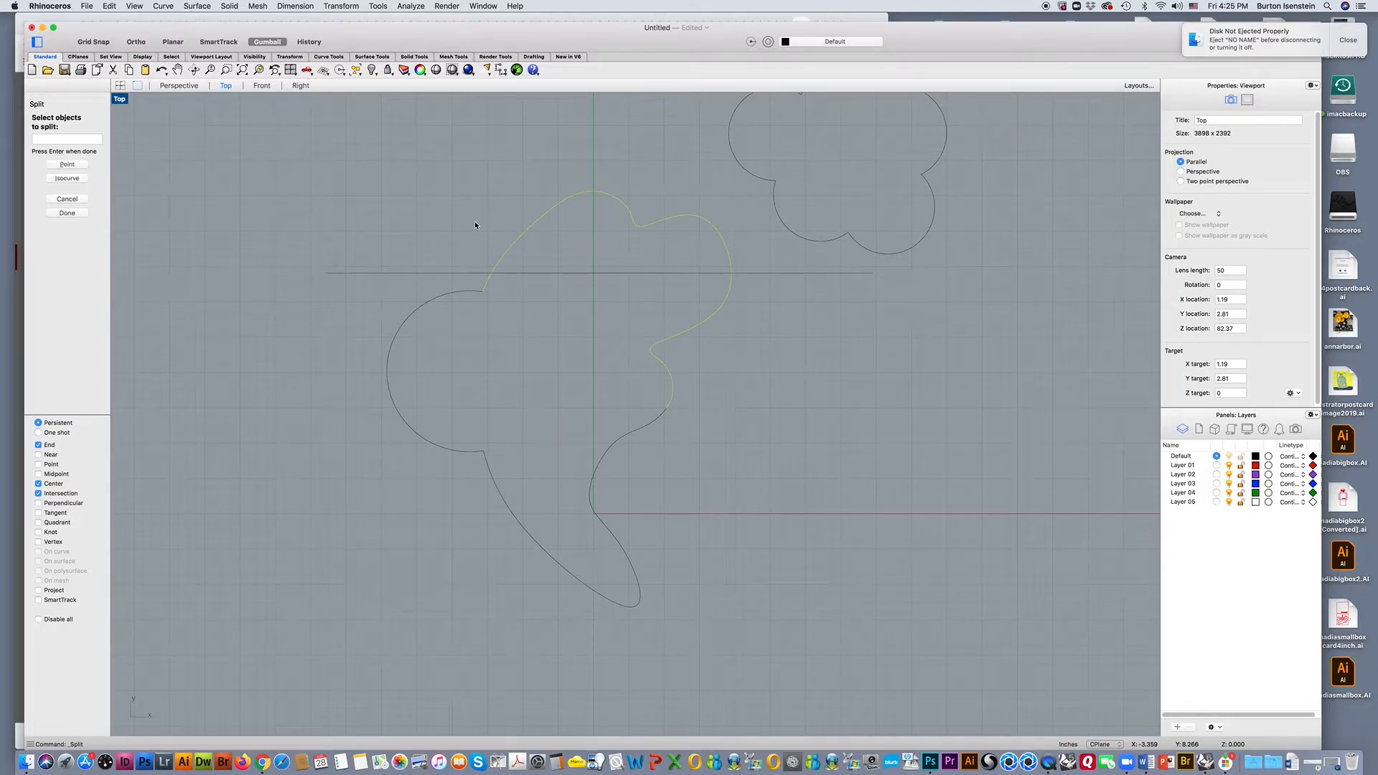
pyautogui.press('Return')
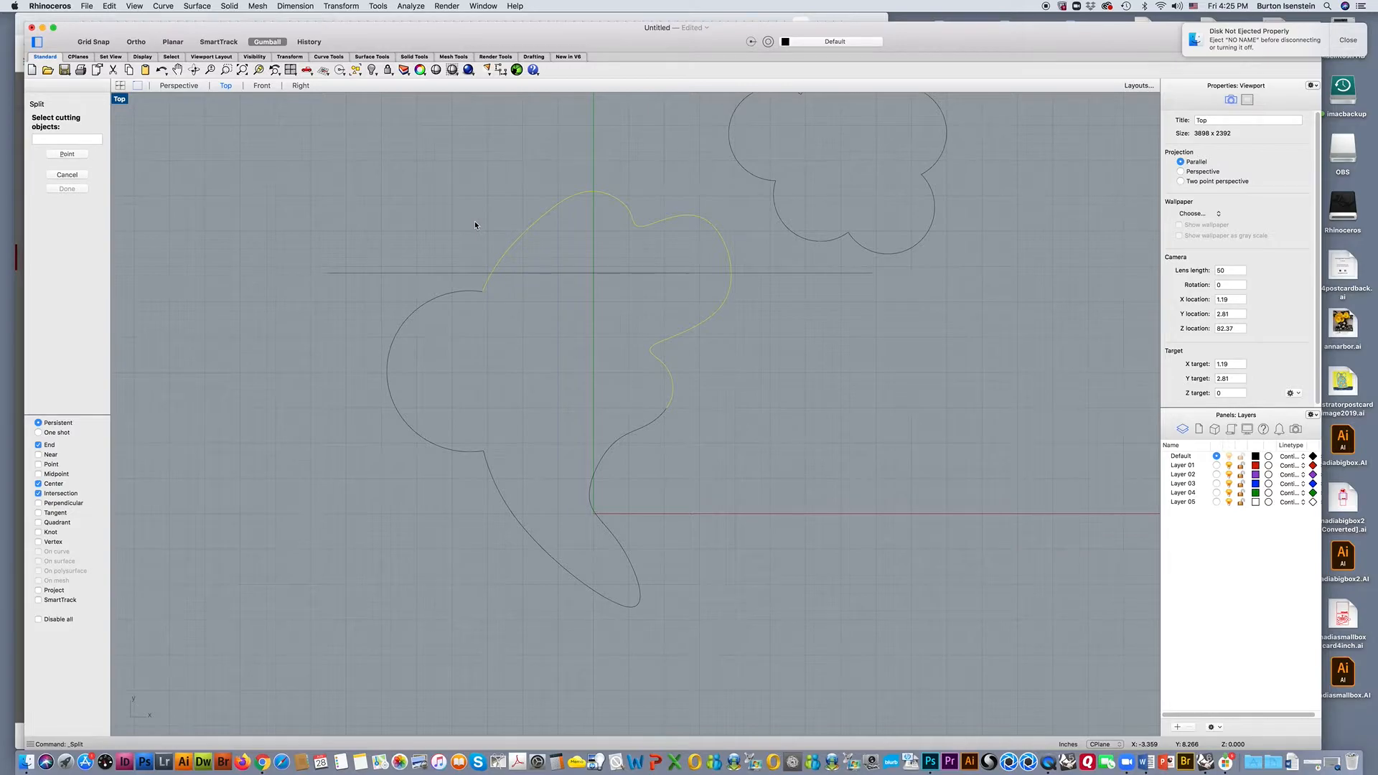
pyautogui.click(446, 273)
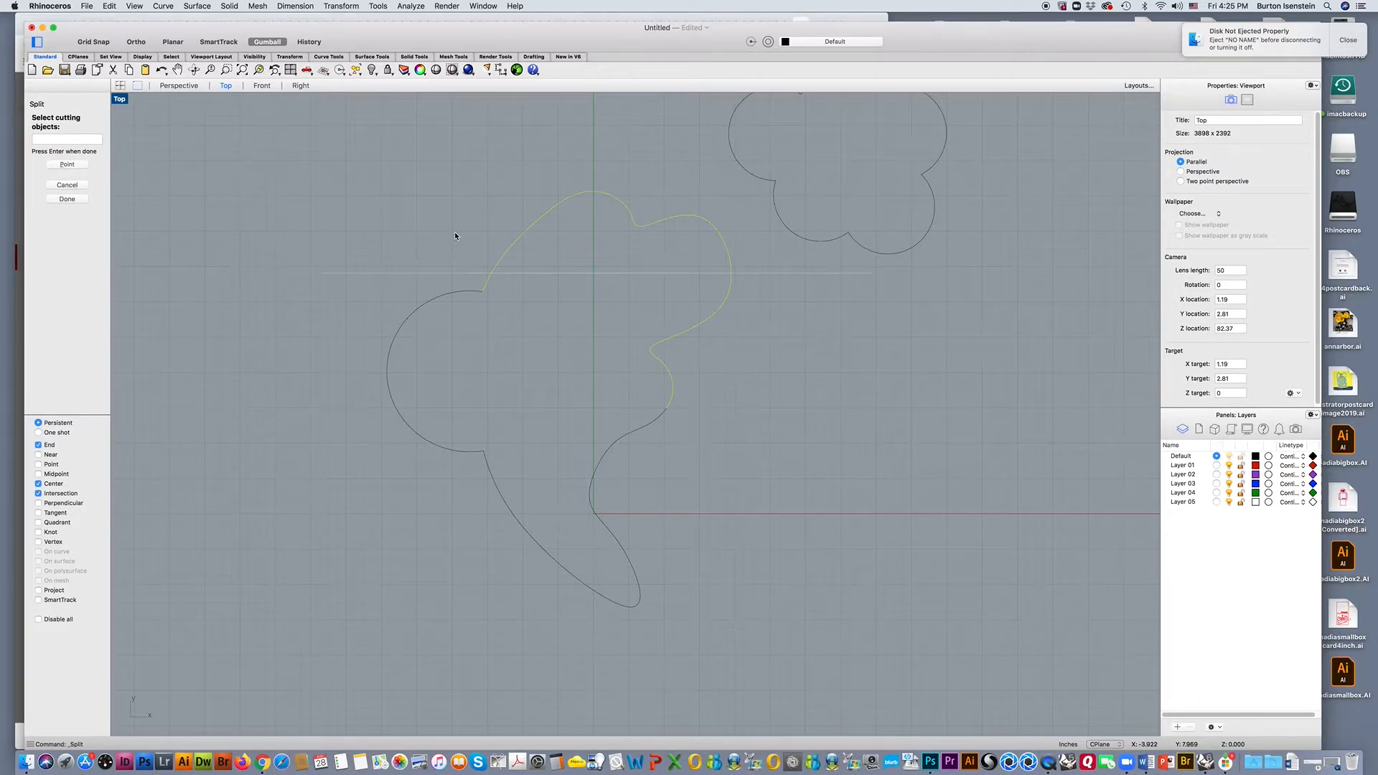
pyautogui.press('Return')
pyautogui.click(511, 245)
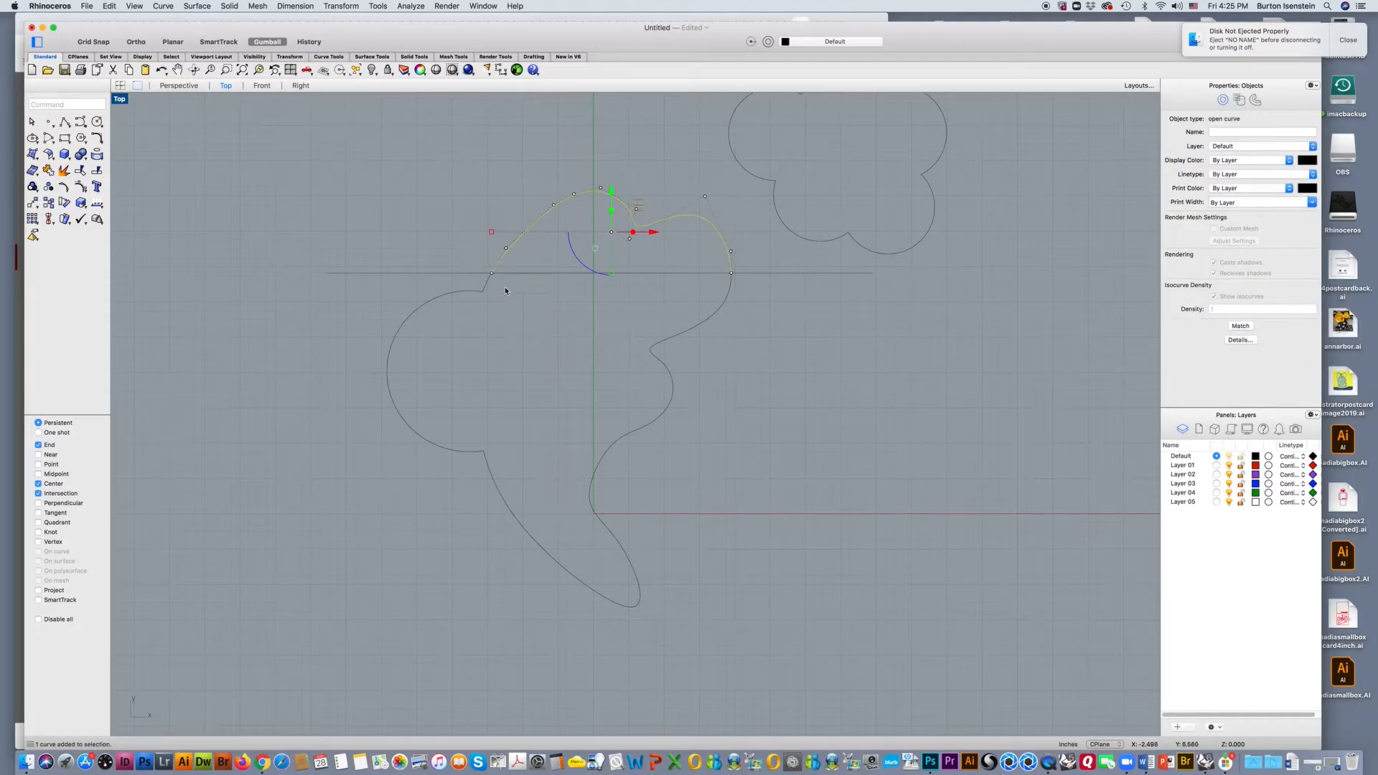
pyautogui.press('Escape')
pyautogui.click(697, 327)
pyautogui.click(725, 247)
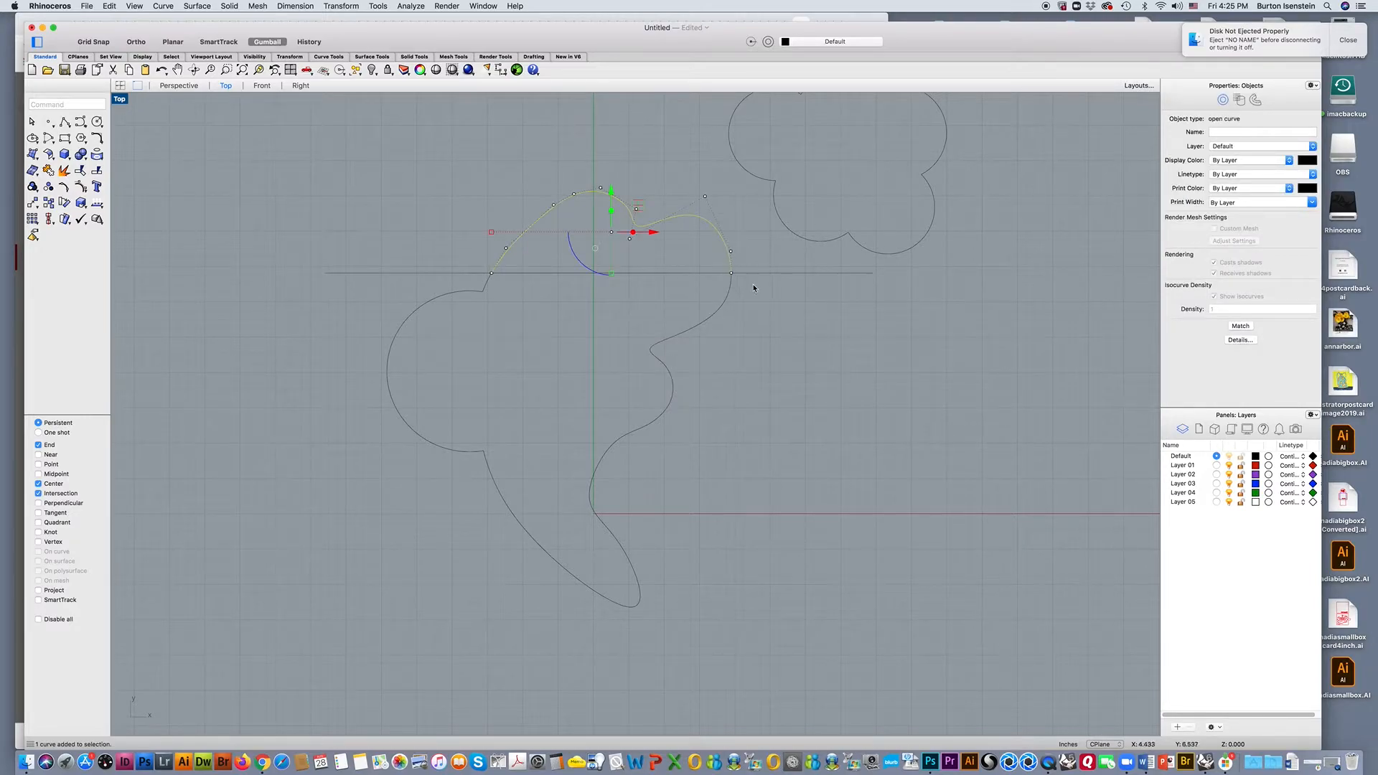
pyautogui.click(761, 331)
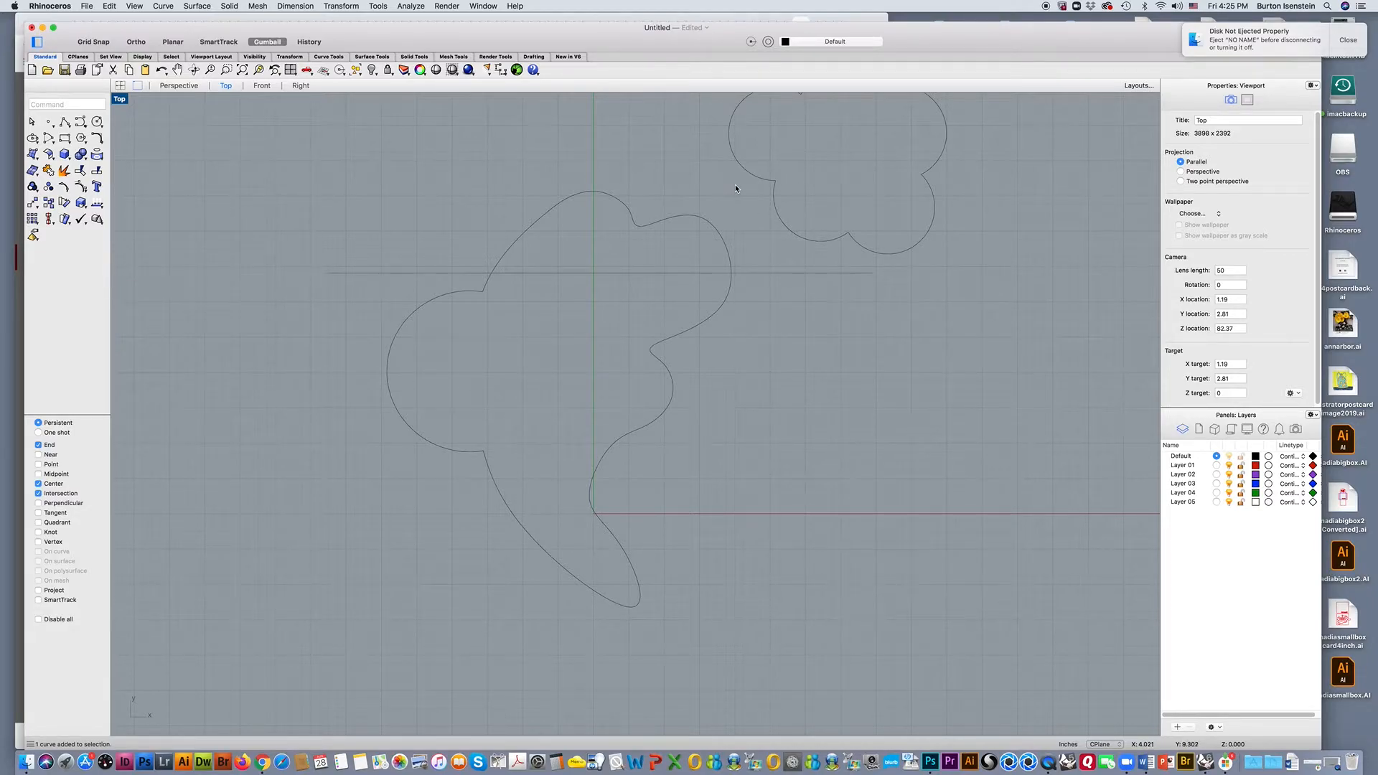
# Join the upper curve pieces and the horizontal line selected together, and select the joined upper outline to check it.
pyautogui.moveTo(736, 175); pyautogui.dragTo(425, 357)
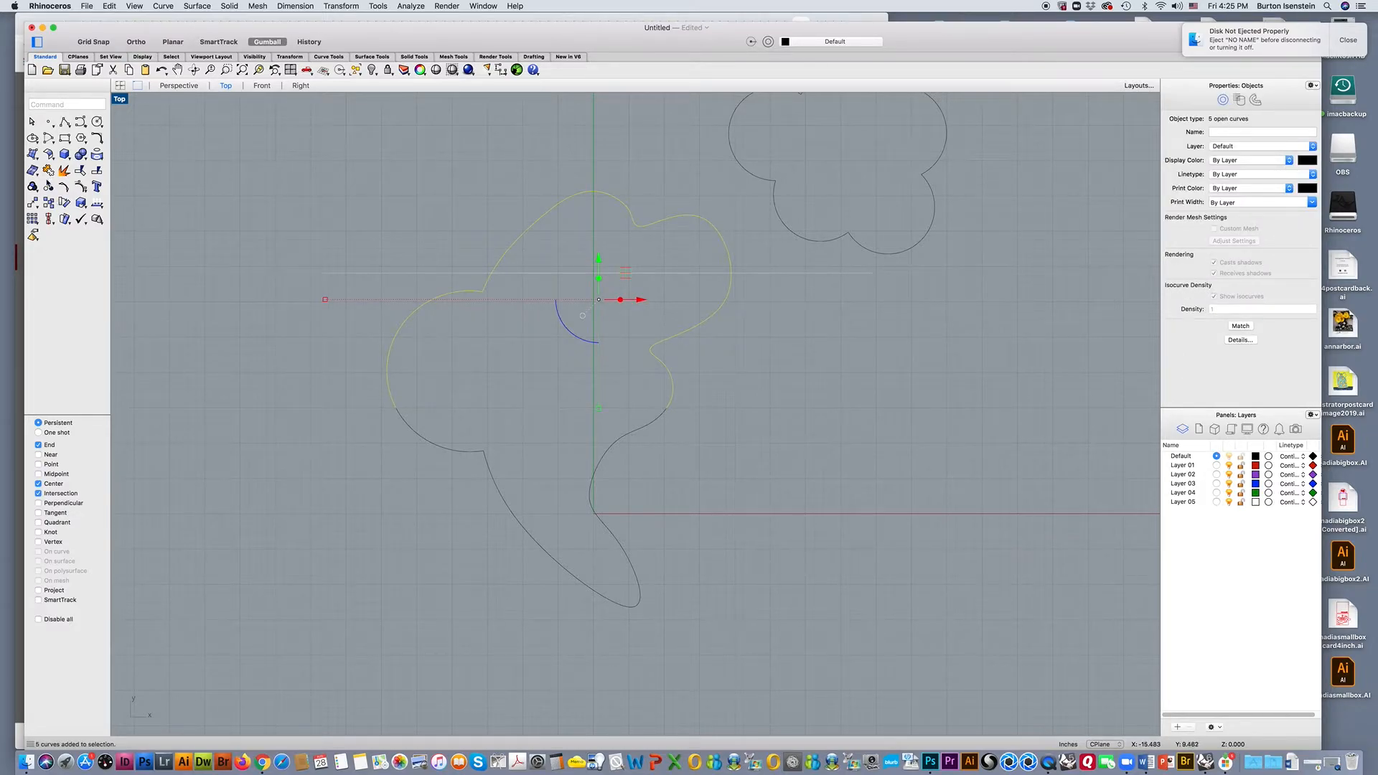
pyautogui.click(48, 171)
pyautogui.click(272, 199)
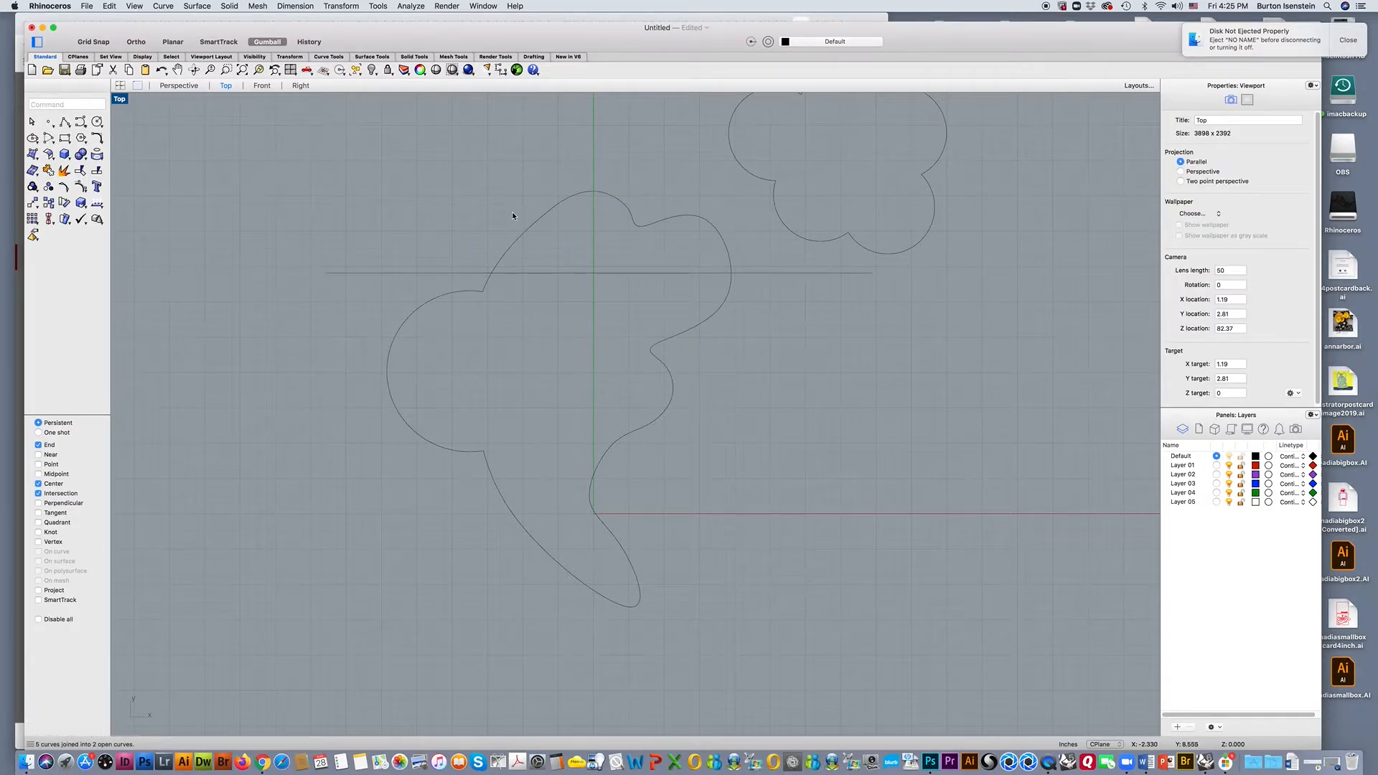
pyautogui.click(530, 230)
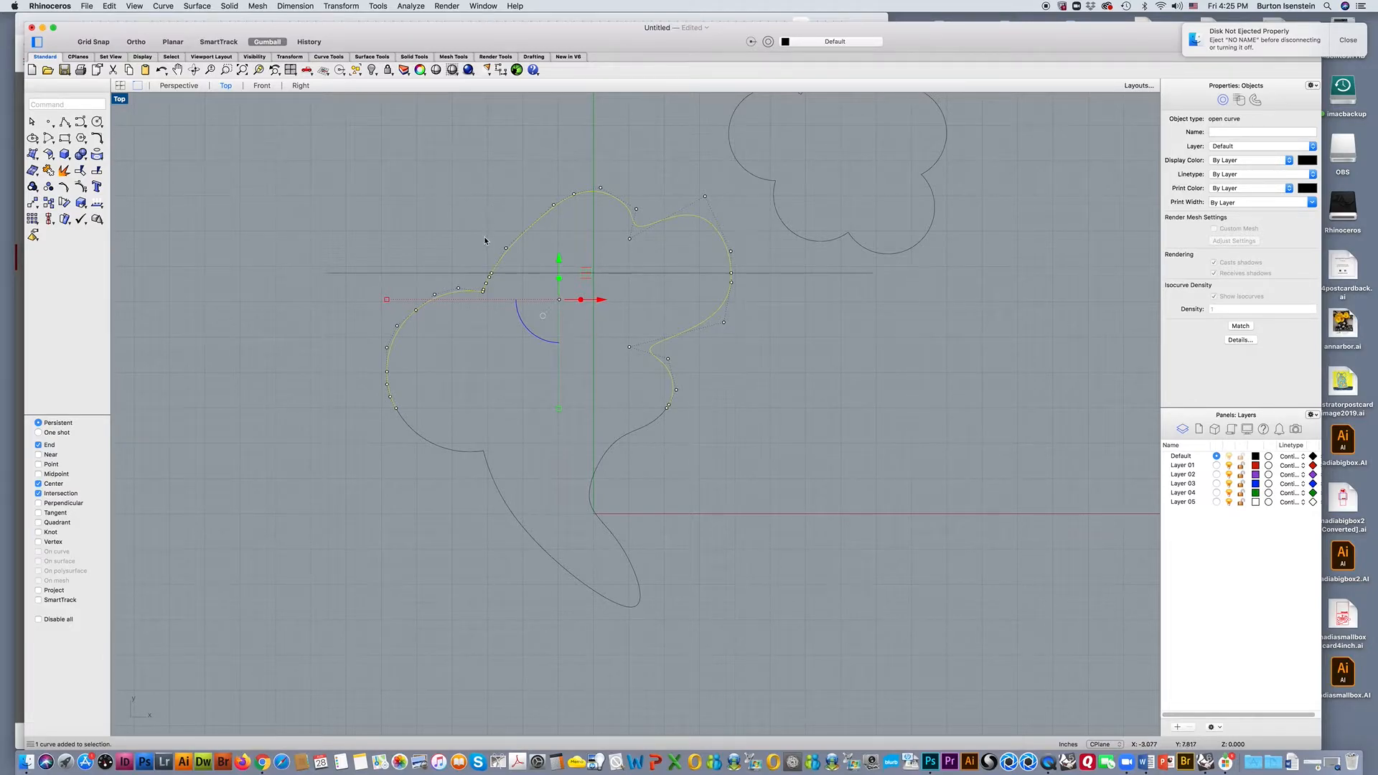
pyautogui.click(495, 225)
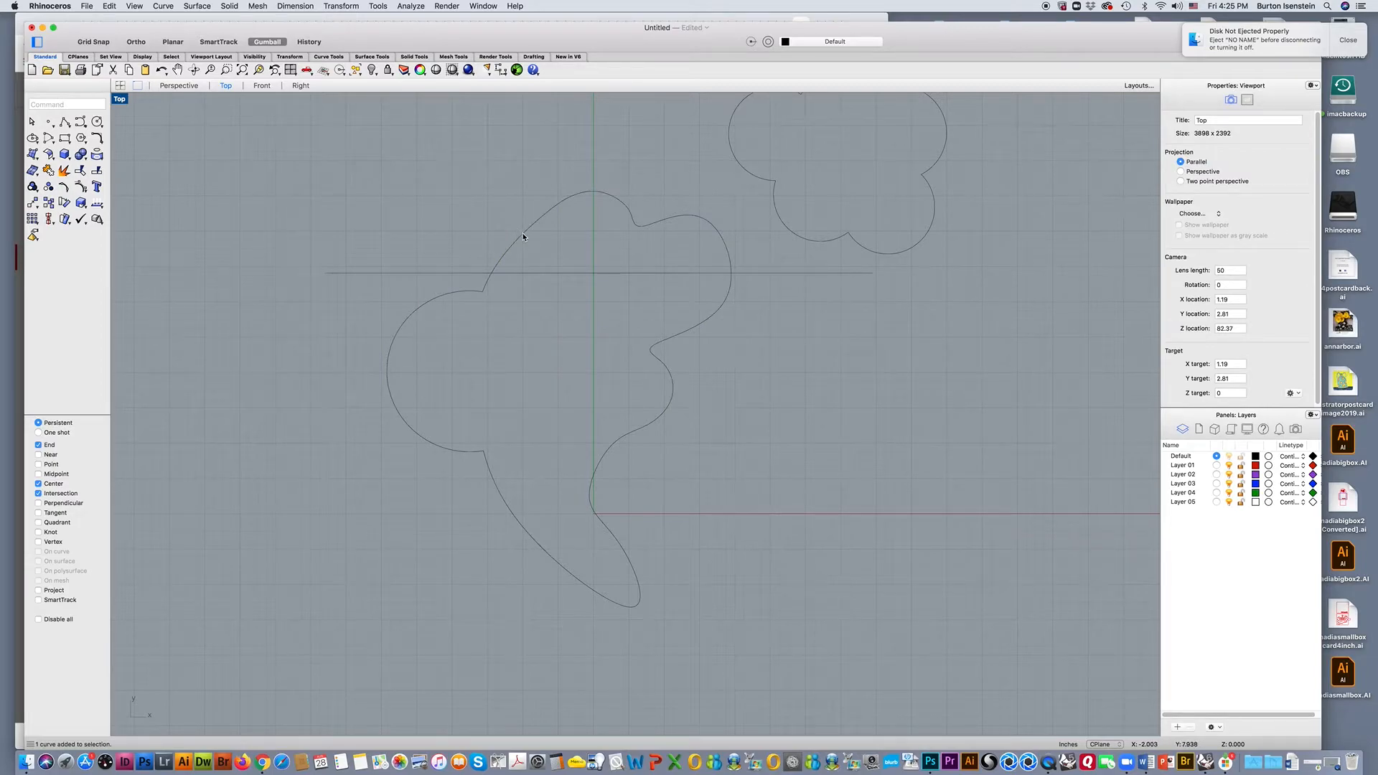
# Move the joined upper outline slightly upward to open a gap to the lower curve.
pyautogui.click(523, 228)
pyautogui.moveTo(558, 257); pyautogui.dragTo(559, 252)
pyautogui.click(717, 383)
# Try to join the upper and lower curves across the gap.
pyautogui.moveTo(765, 304); pyautogui.dragTo(356, 468)
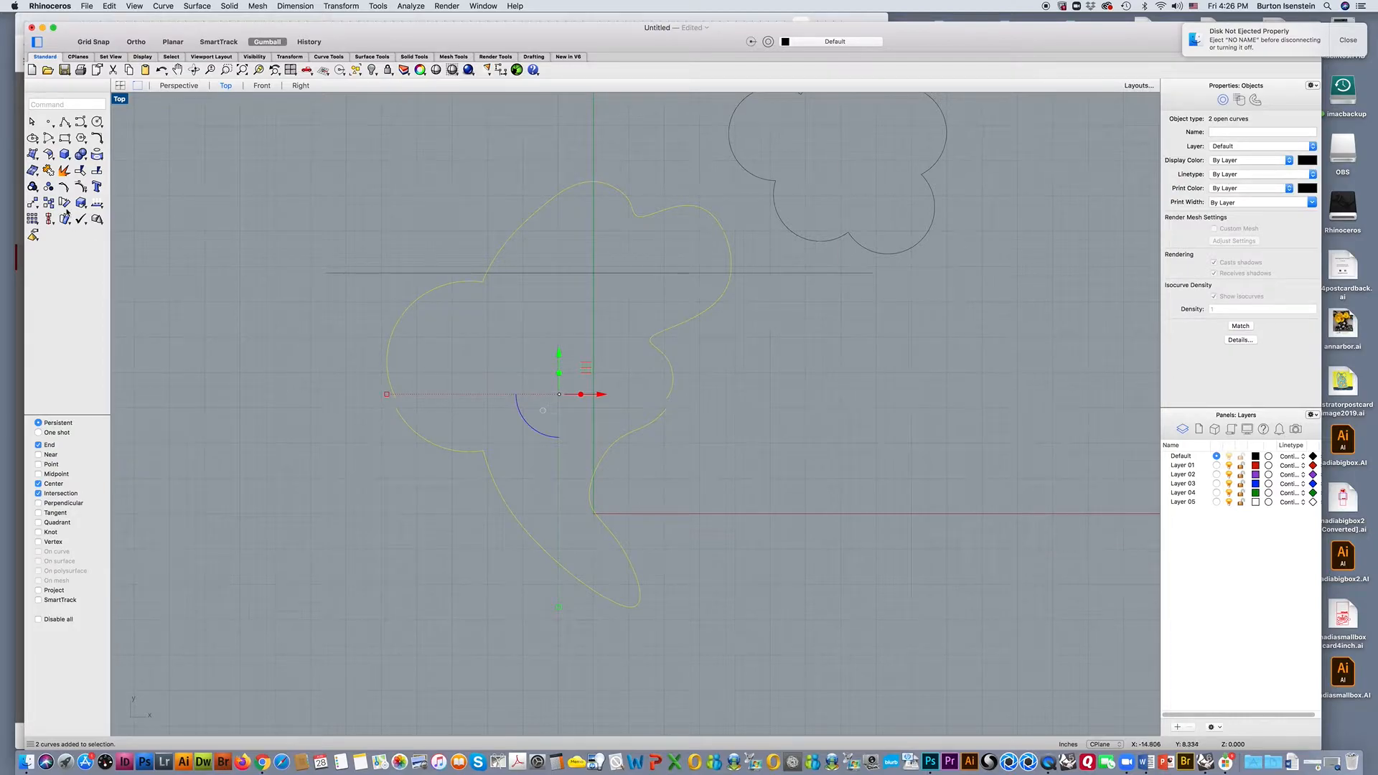
pyautogui.click(48, 171)
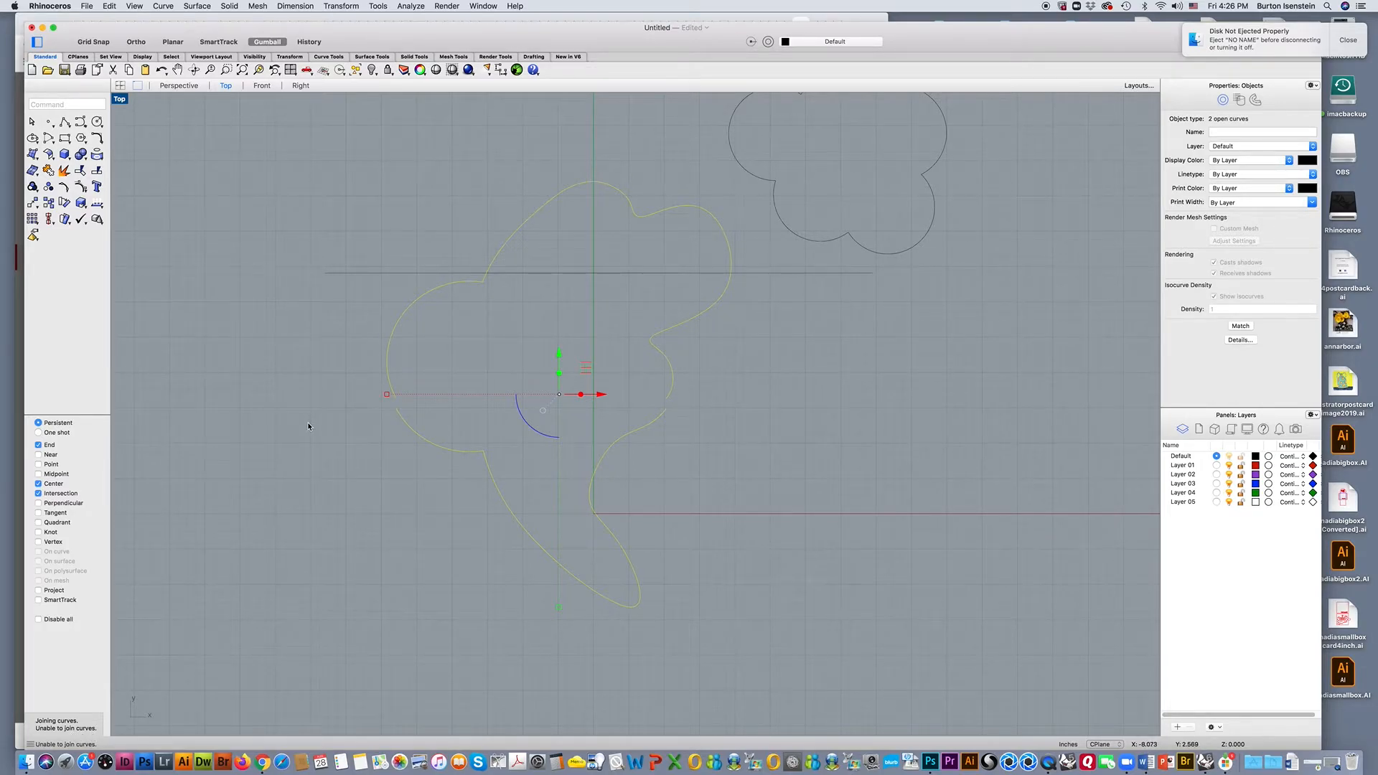
pyautogui.click(393, 446)
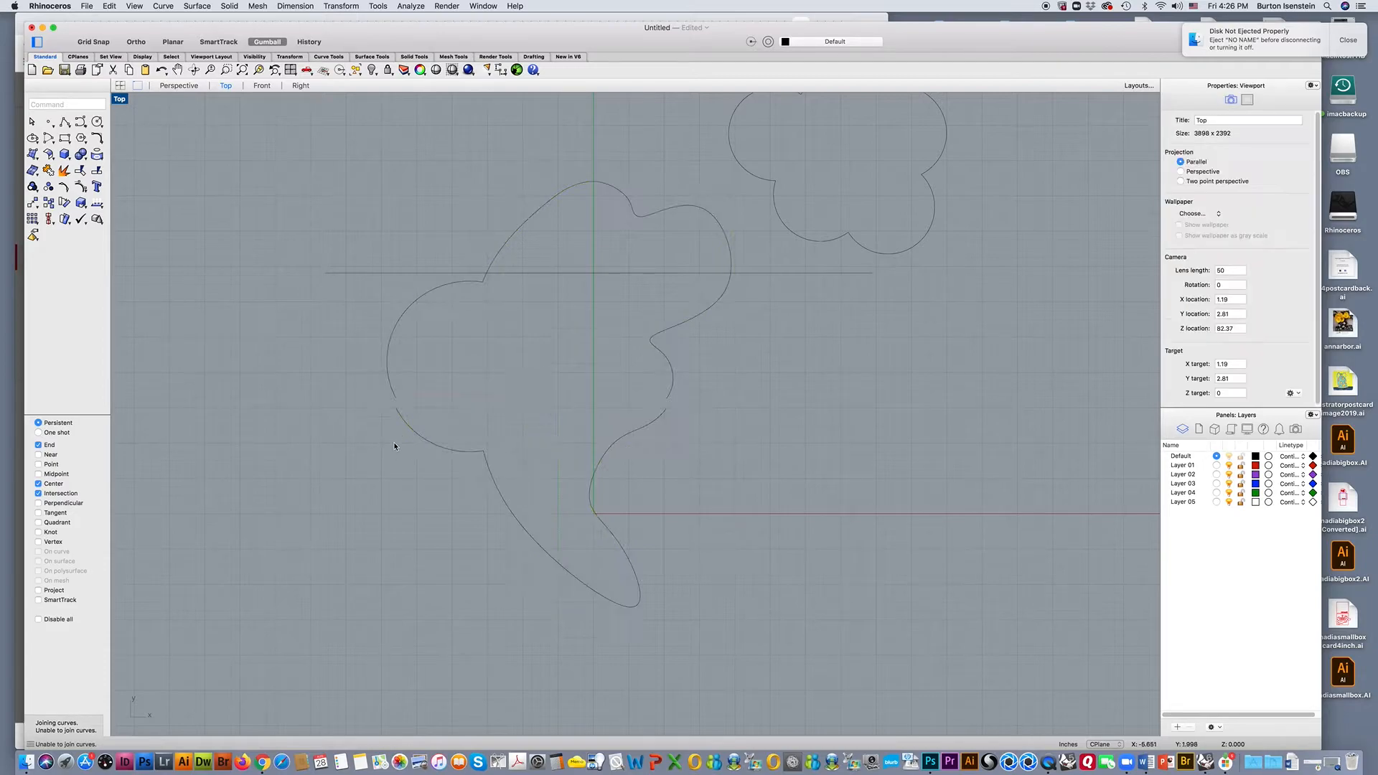
# Move the lower curve's left end control point onto the left end of the upper curve using the End snap.
pyautogui.scroll(2, 394, 446)
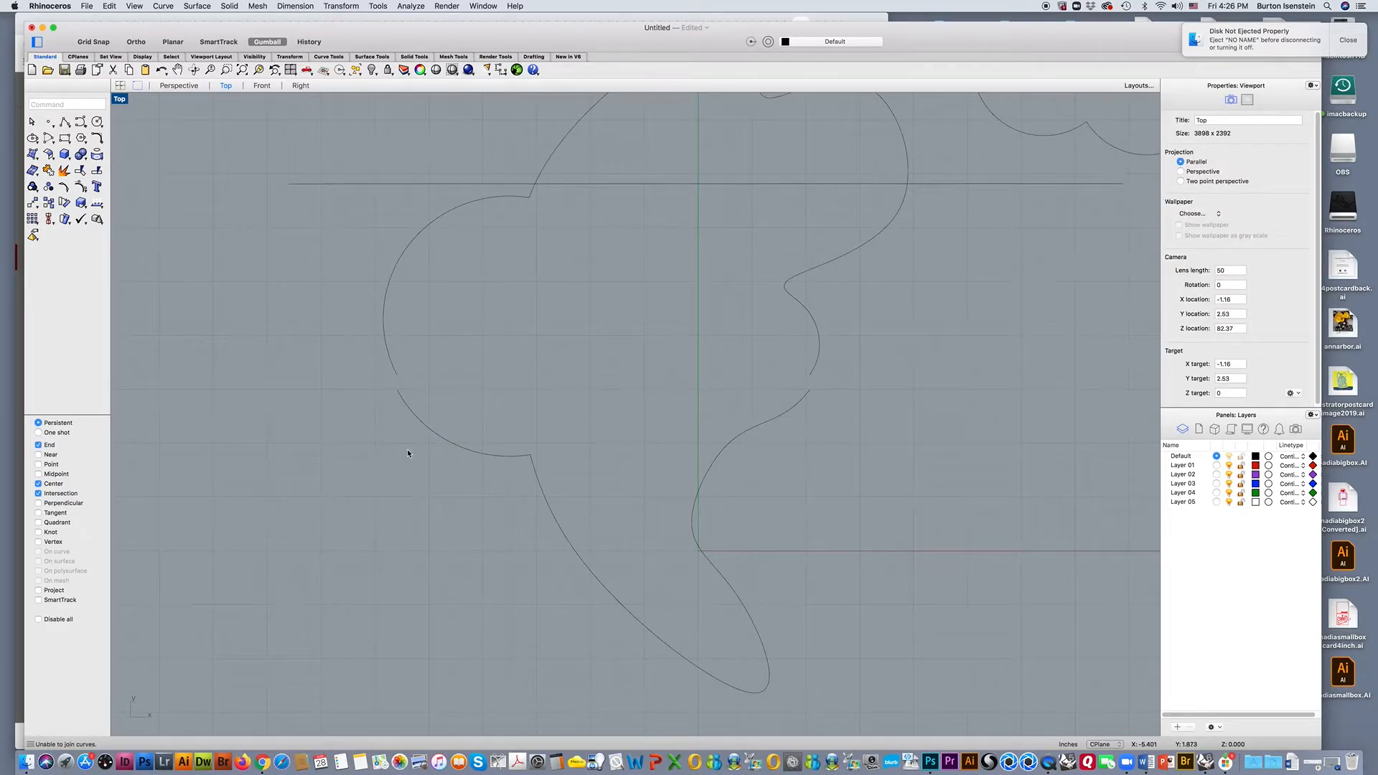
pyautogui.click(407, 411)
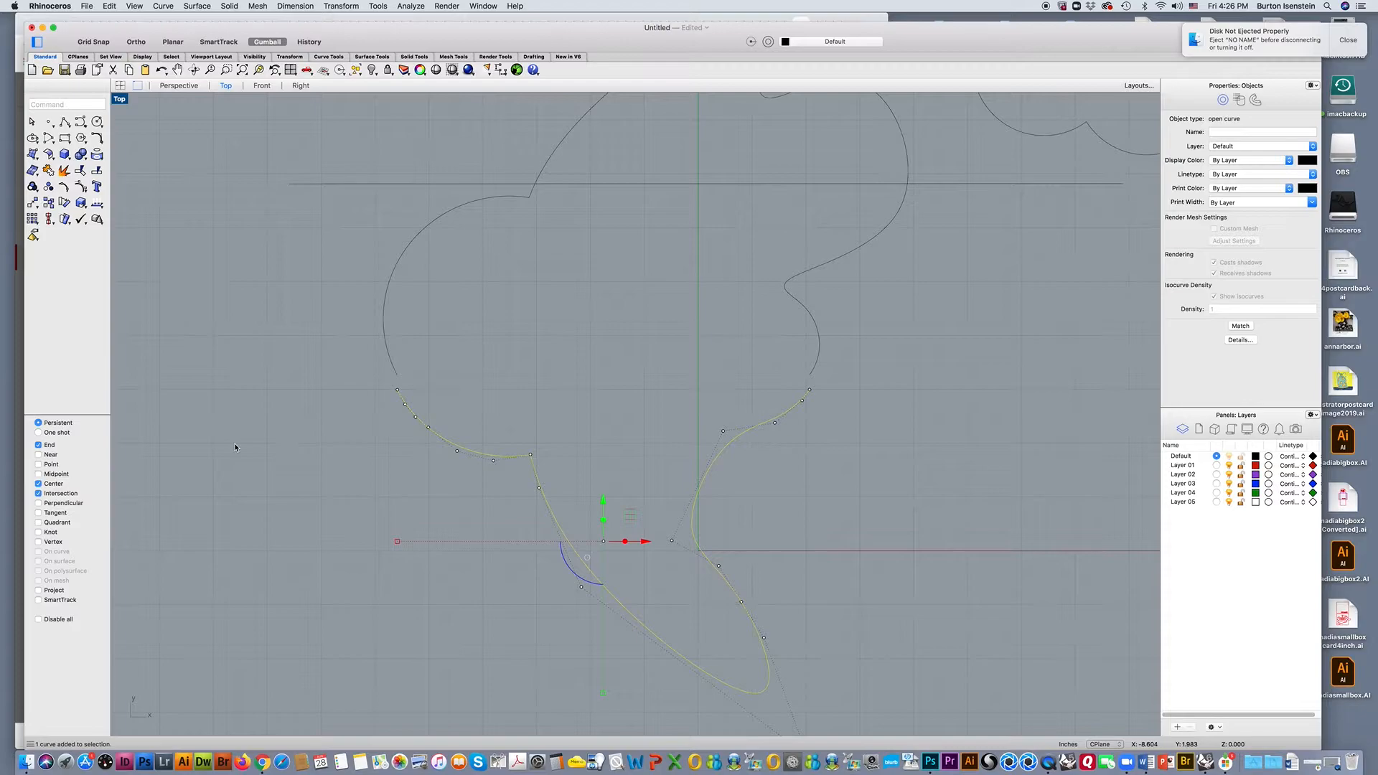
pyautogui.click(397, 391)
pyautogui.moveTo(397, 391); pyautogui.dragTo(399, 375)
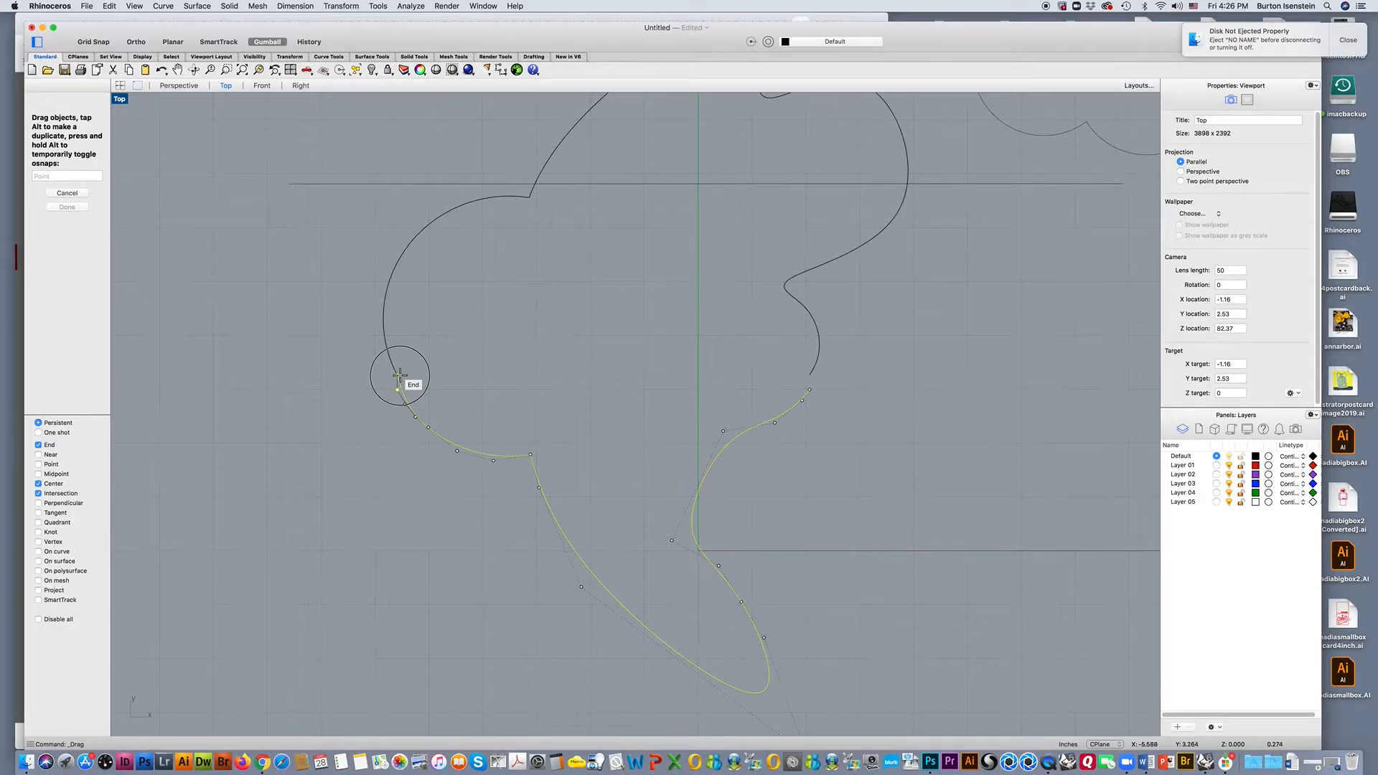
pyautogui.moveTo(399, 375); pyautogui.dragTo(399, 375)
pyautogui.click(455, 400)
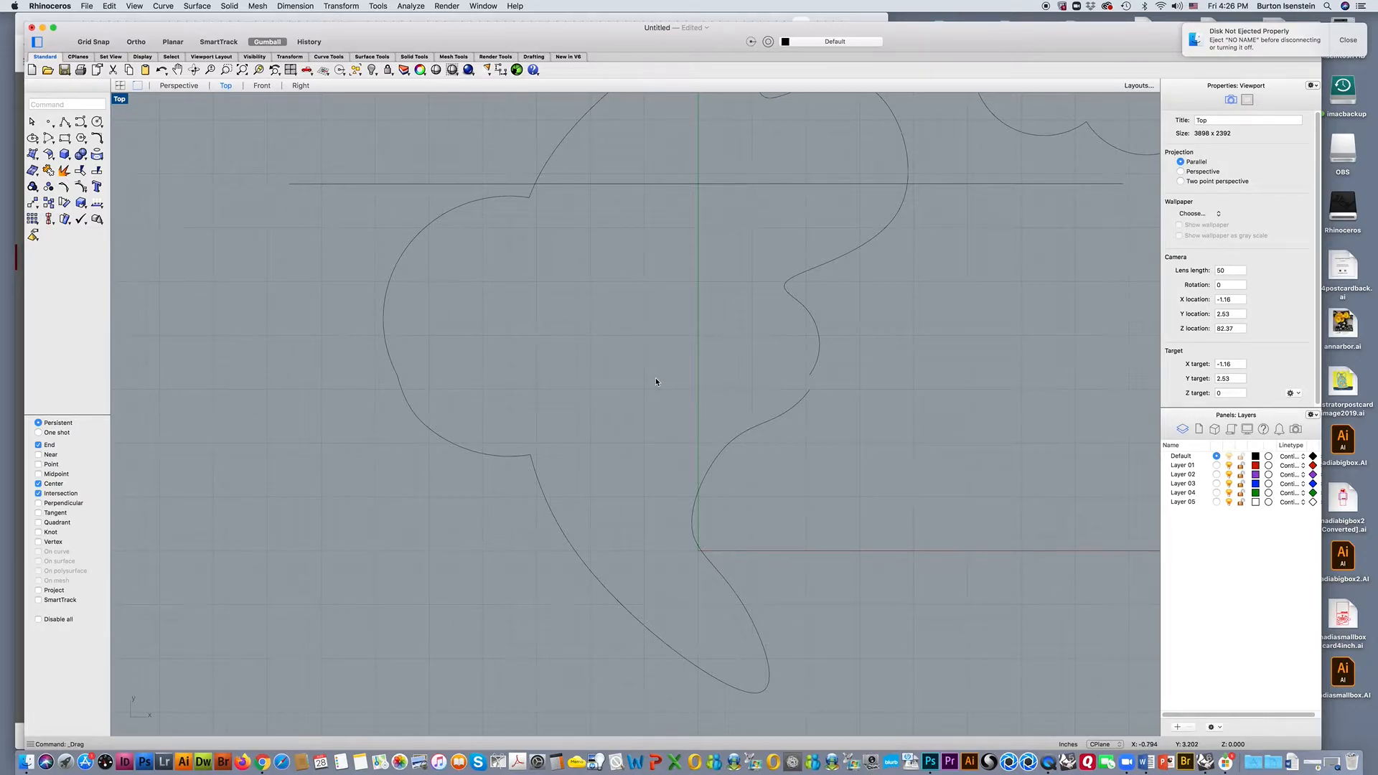
# Move the lower curve's right end control point onto the right end of the upper curve.
pyautogui.click(808, 391)
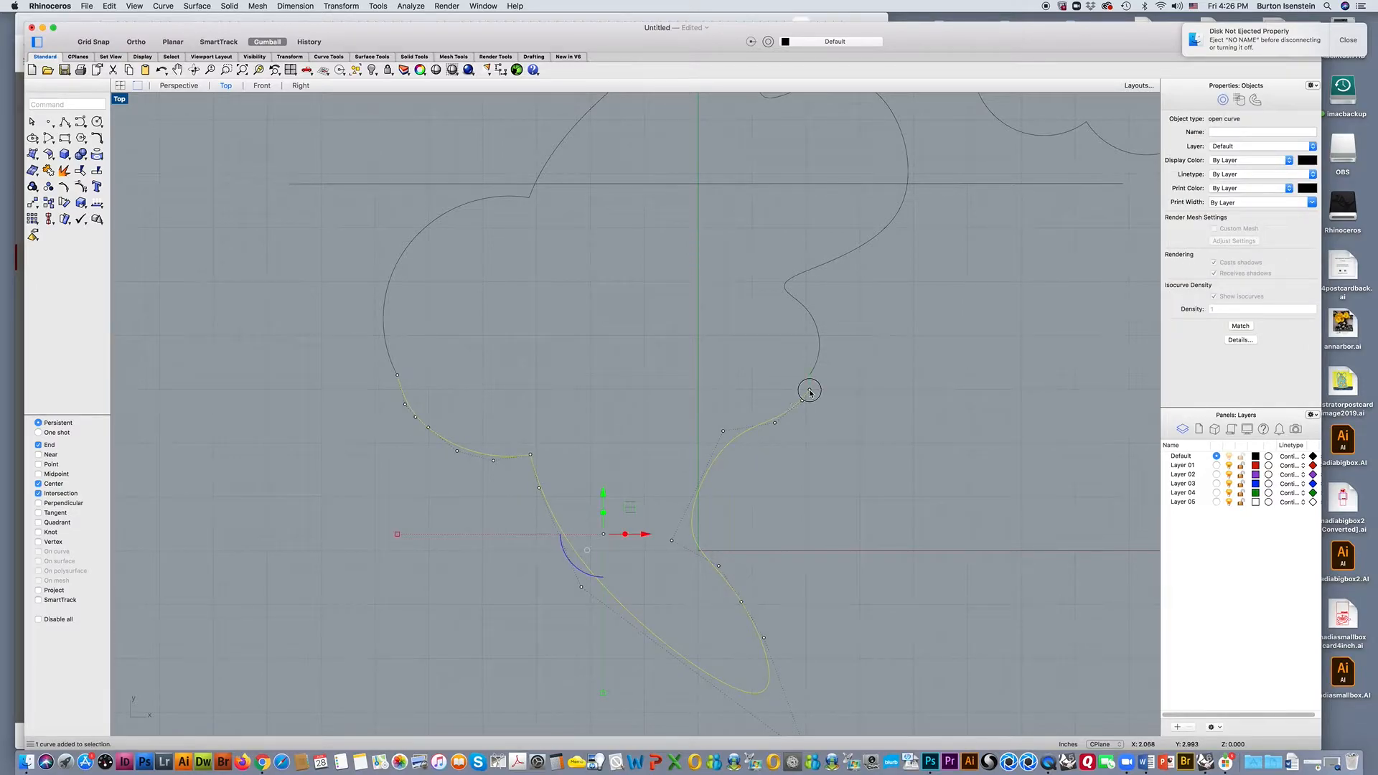
pyautogui.click(809, 390)
pyautogui.moveTo(809, 387); pyautogui.dragTo(811, 376)
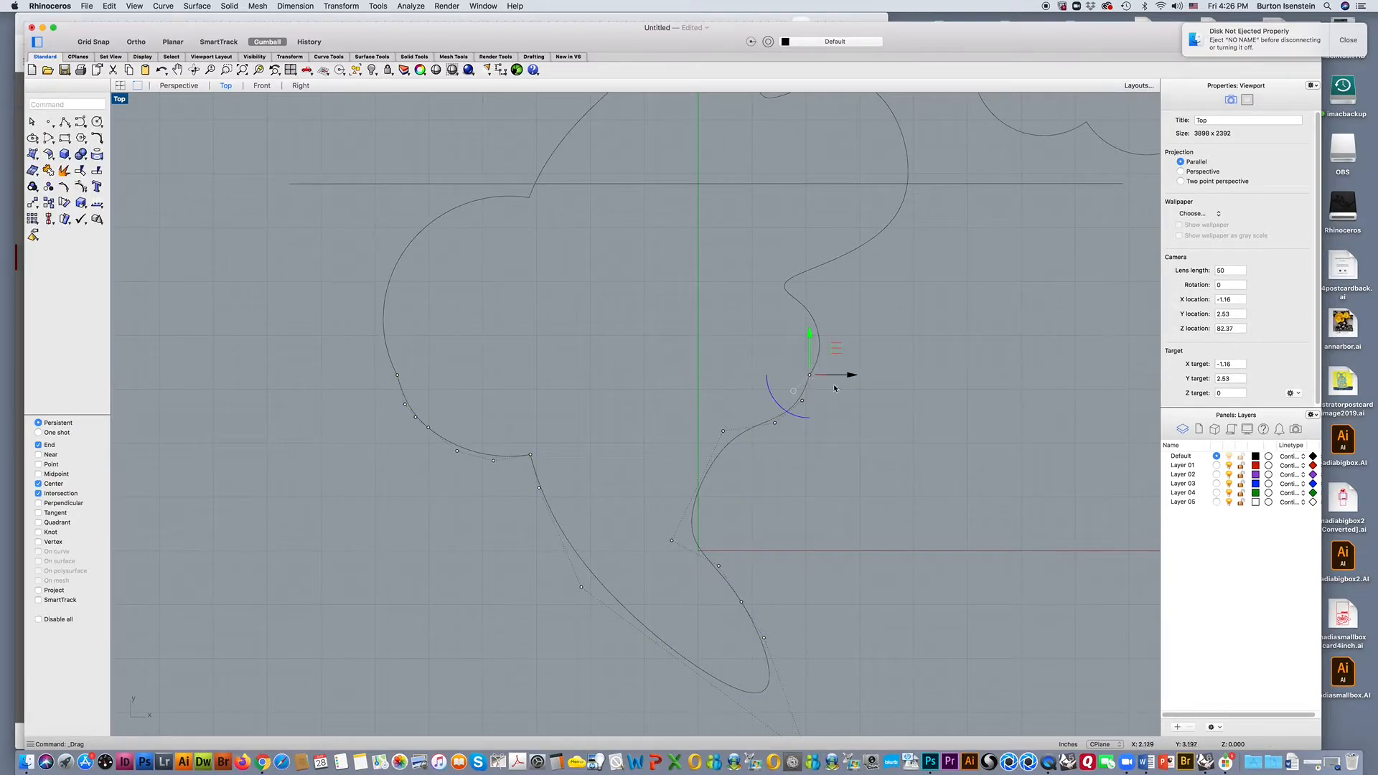
# Join the upper and lower curves into one closed curve and select it to check the result.
pyautogui.scroll(-4, 864, 385)
pyautogui.moveTo(924, 311); pyautogui.dragTo(474, 467)
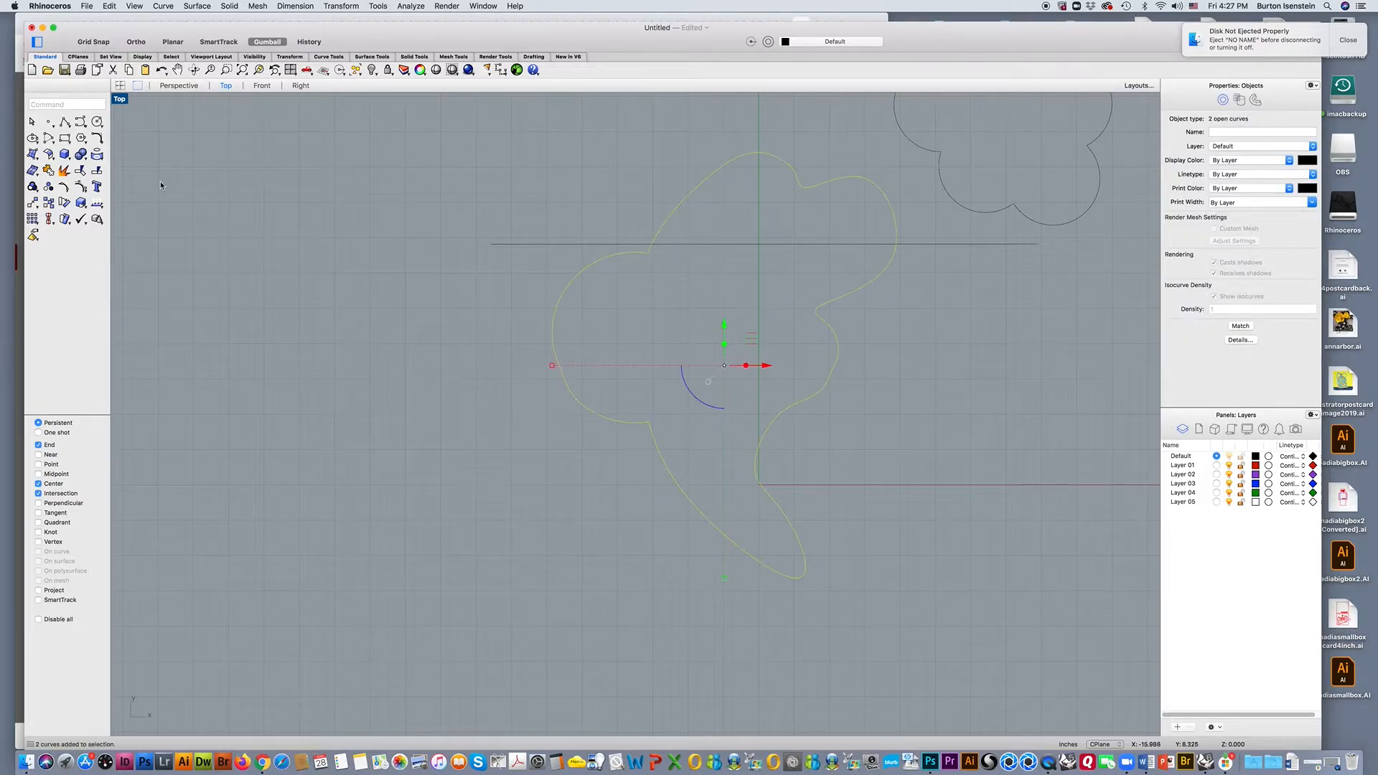
pyautogui.click(59, 172)
pyautogui.click(293, 252)
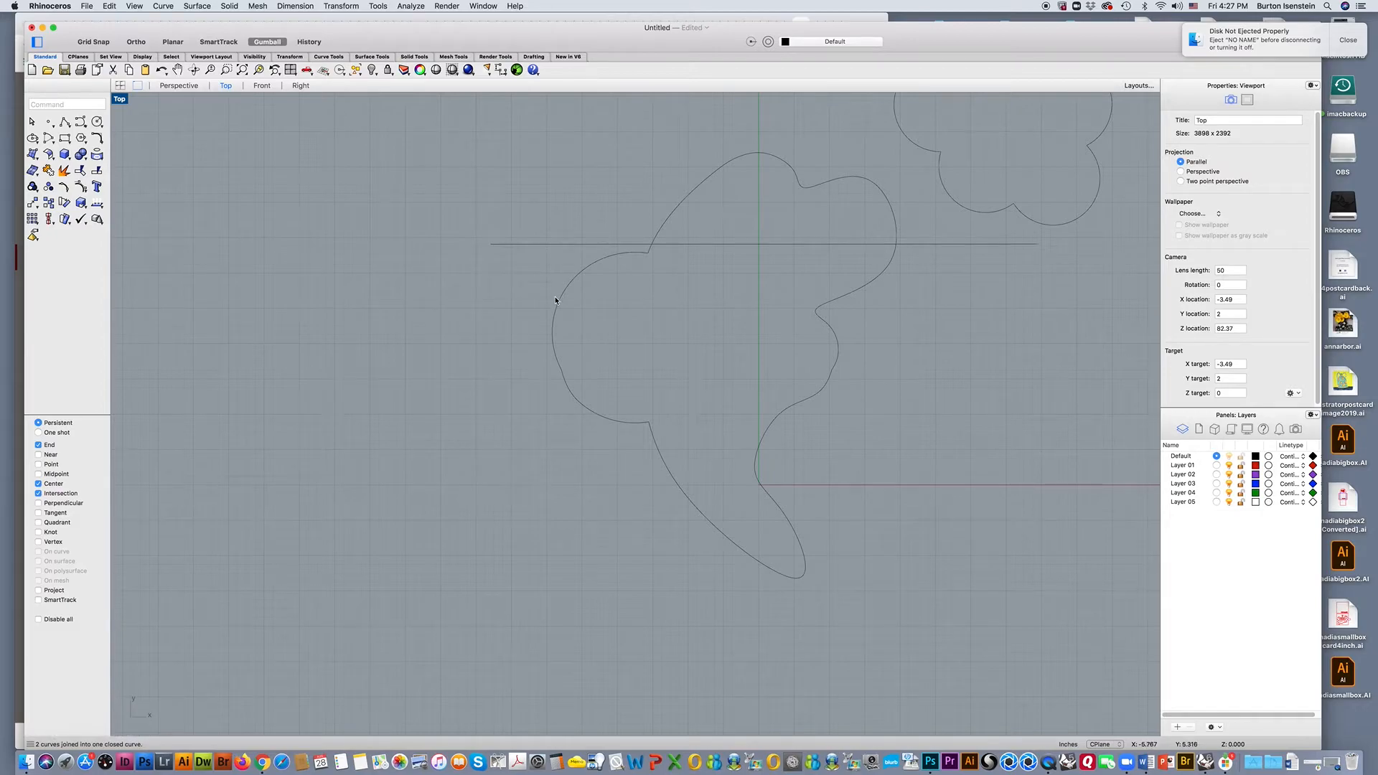
pyautogui.click(557, 301)
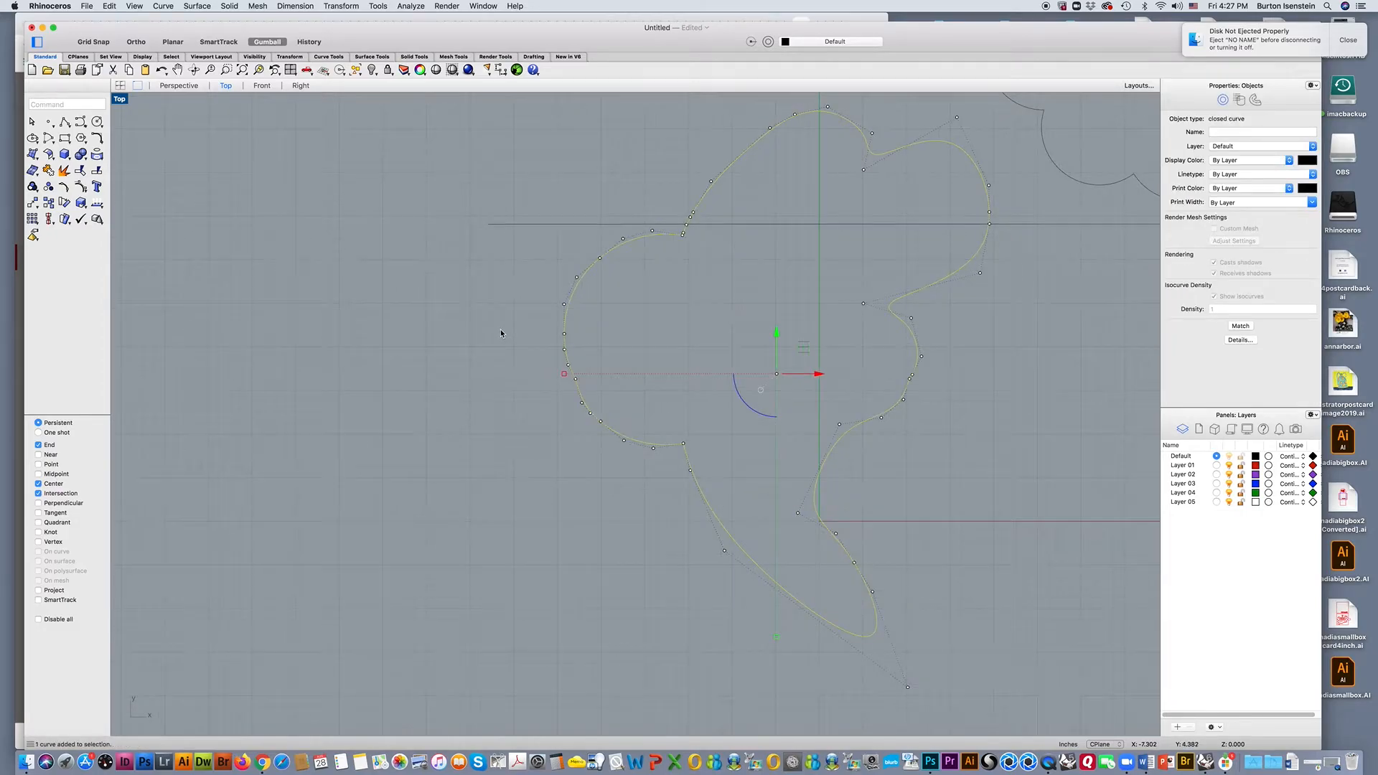
pyautogui.moveTo(487, 327); pyautogui.dragTo(310, 388, button='right')
pyautogui.click(408, 343)
# Turn on Grid Snap and make room above the large curve for a new curve.
pyautogui.scroll(2, 408, 343)
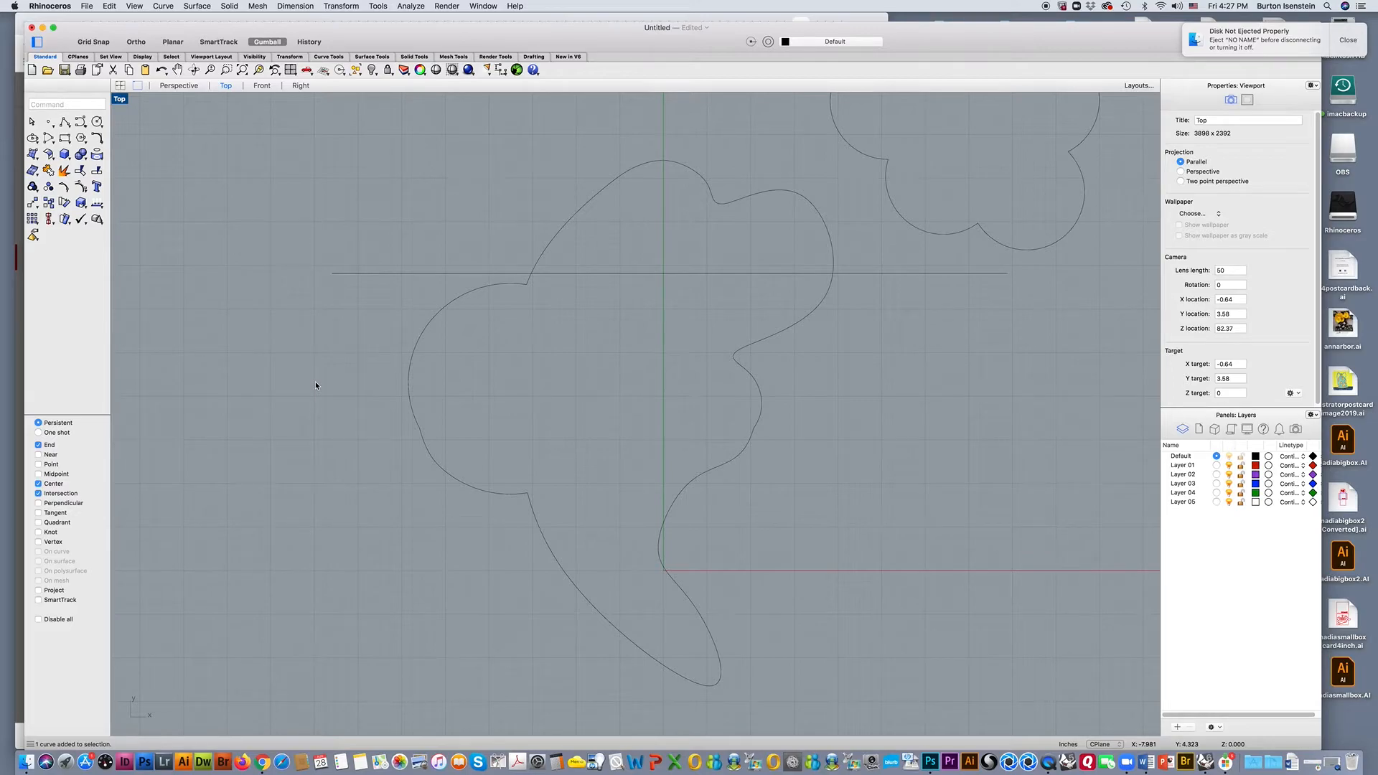
pyautogui.scroll(-3, 554, 355)
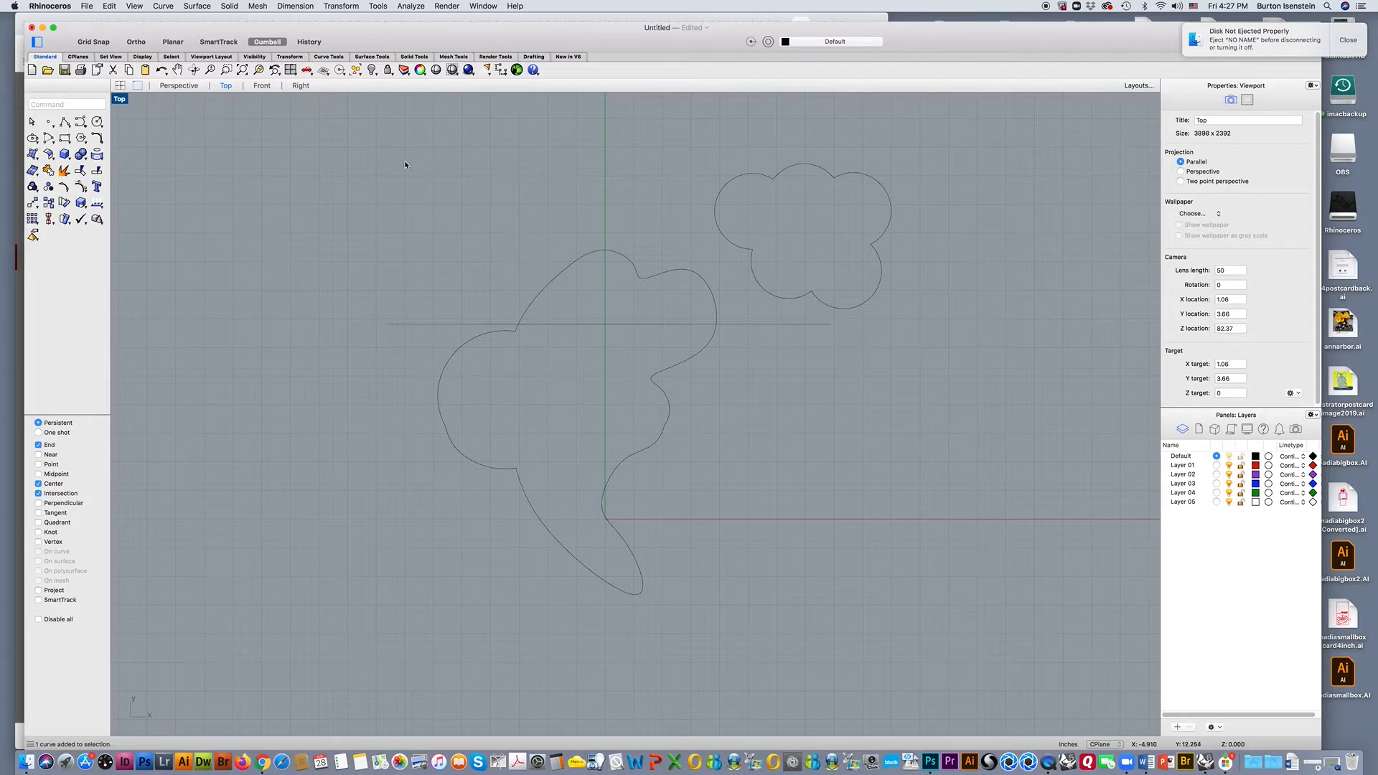
pyautogui.click(98, 41)
pyautogui.moveTo(455, 239); pyautogui.dragTo(424, 267, button='right')
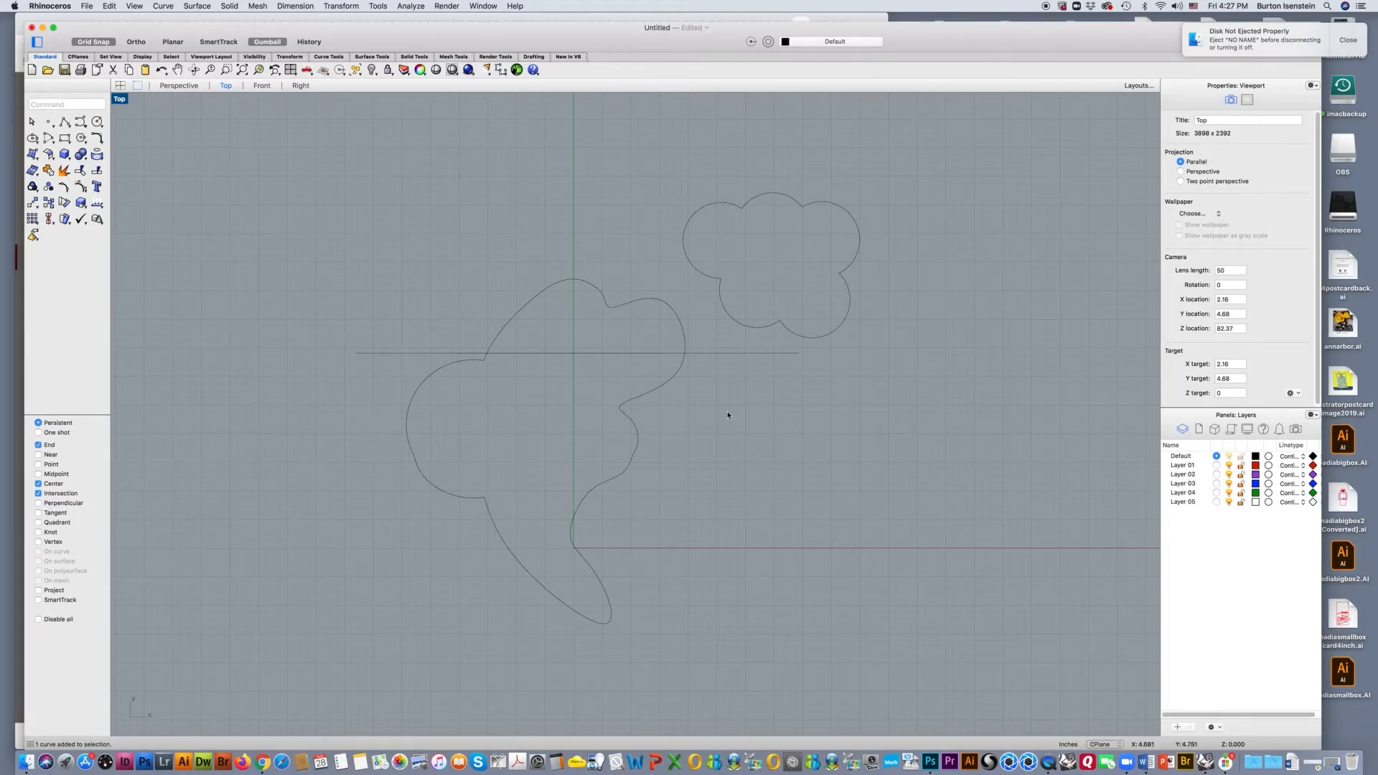
pyautogui.scroll(2, 410, 274)
pyautogui.moveTo(410, 275); pyautogui.dragTo(304, 278, button='right')
pyautogui.scroll(-2, 304, 278)
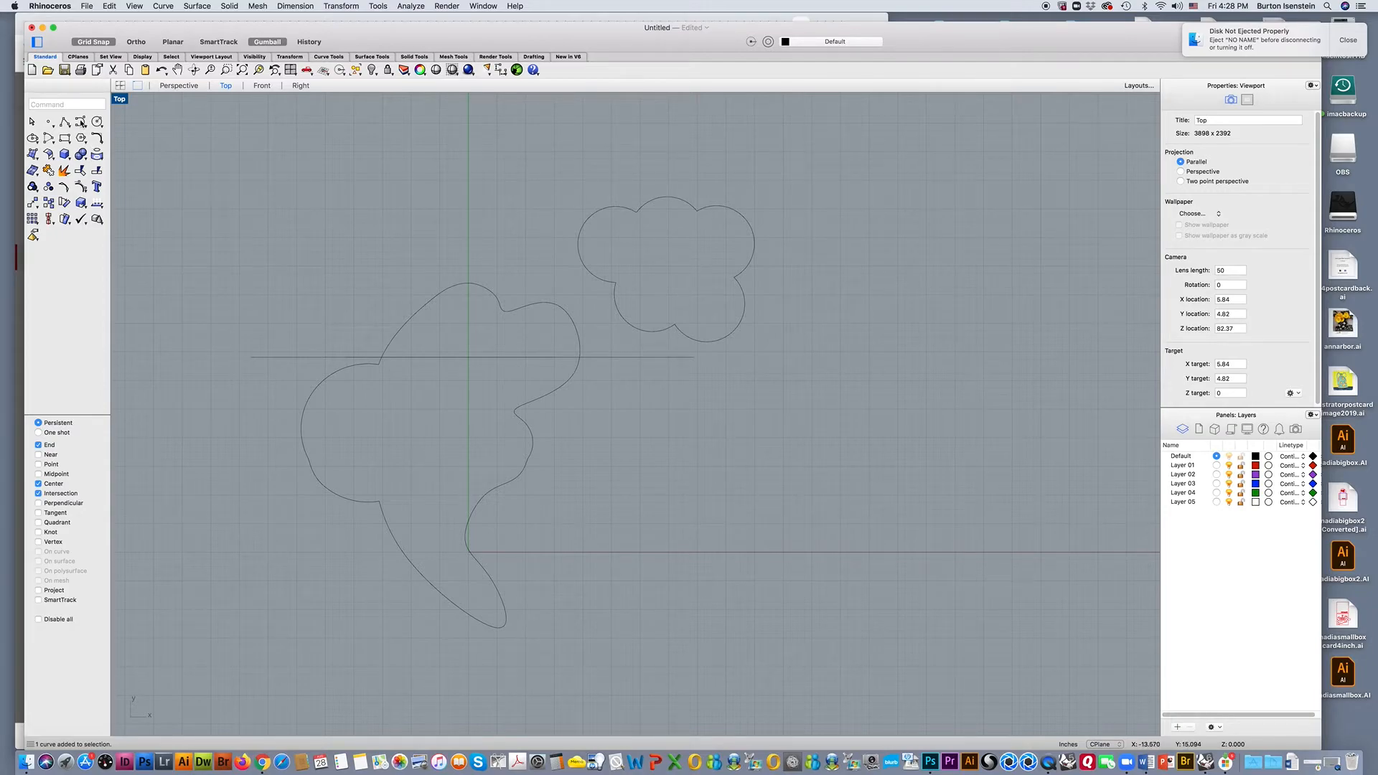
# Start a degree 3 control point curve at -4, 11 above the large outline and place nine grid-snapped points in a wavy path rightward.
pyautogui.click(81, 122)
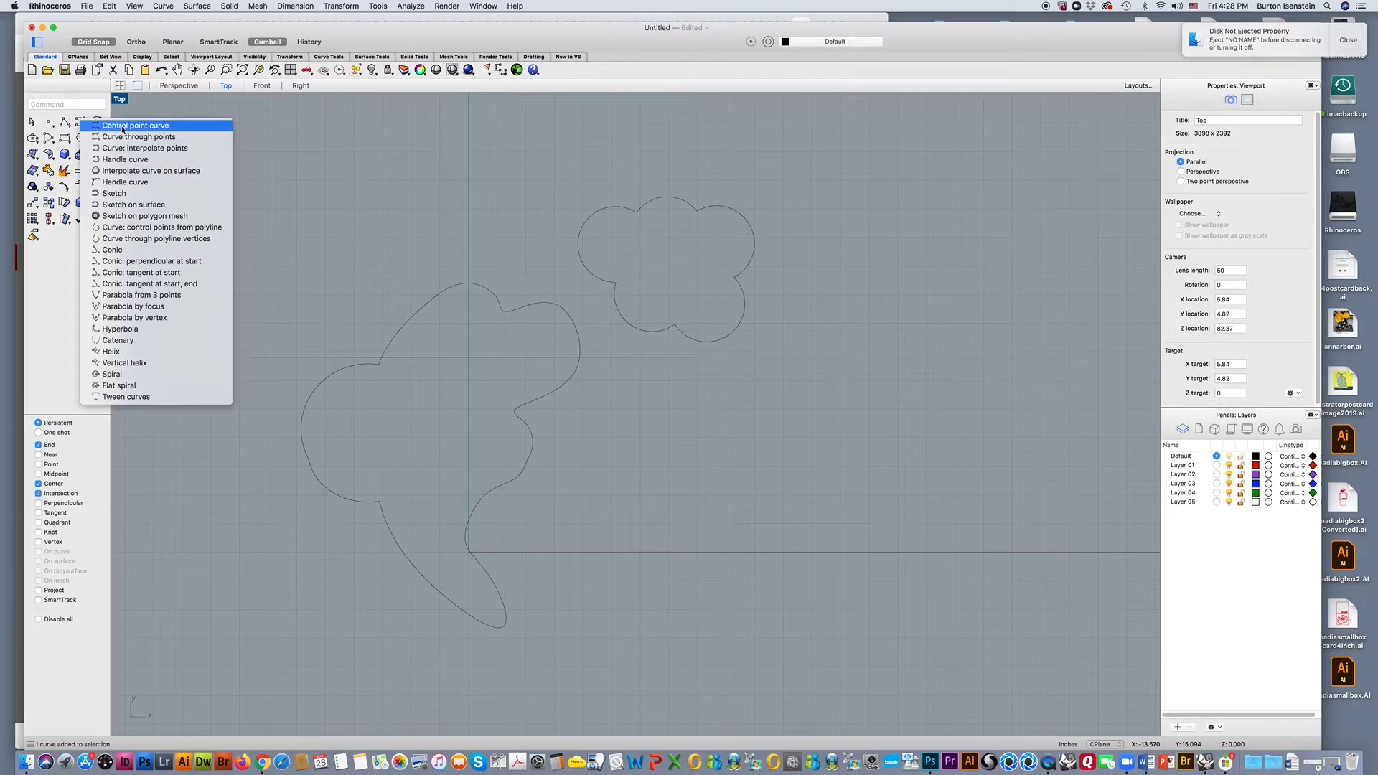
pyautogui.click(124, 126)
pyautogui.scroll(4, 343, 215)
pyautogui.scroll(1, 343, 216)
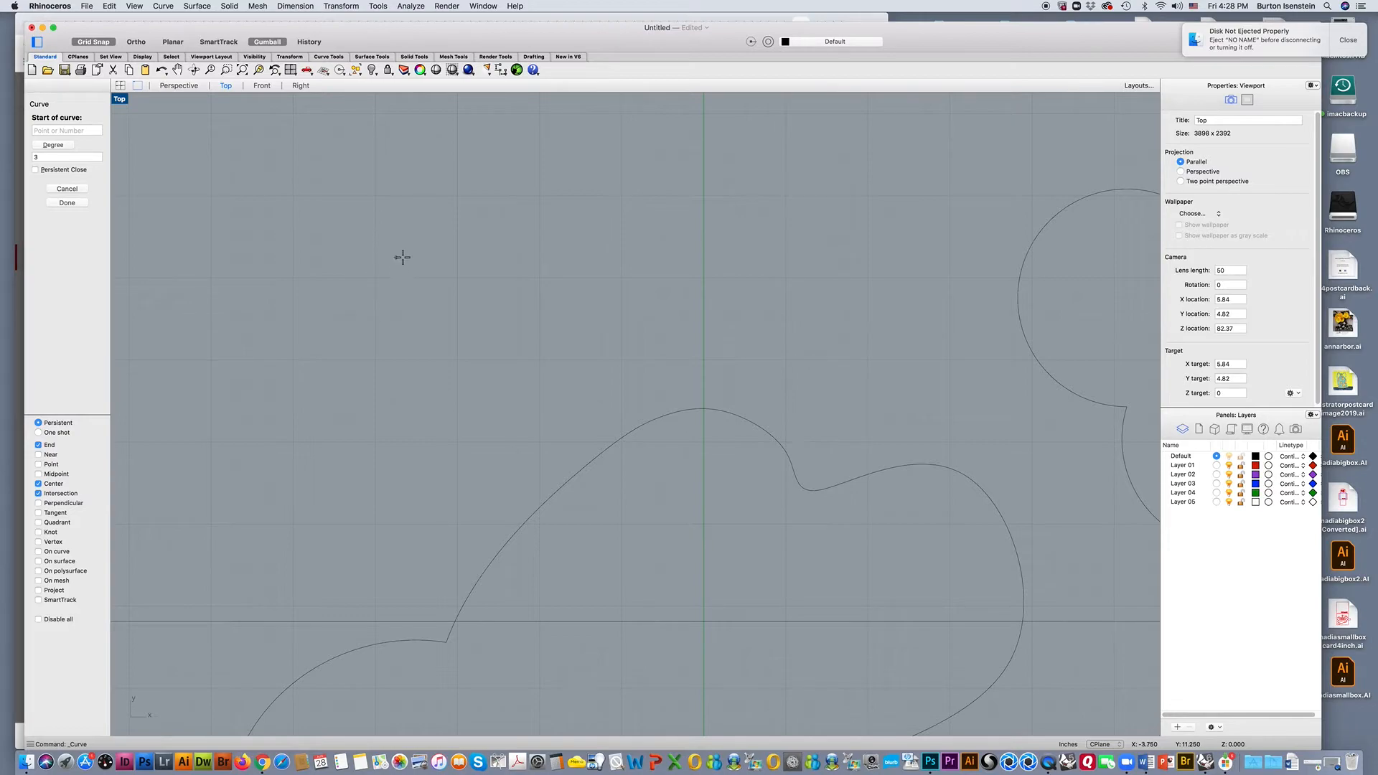
pyautogui.click(381, 281)
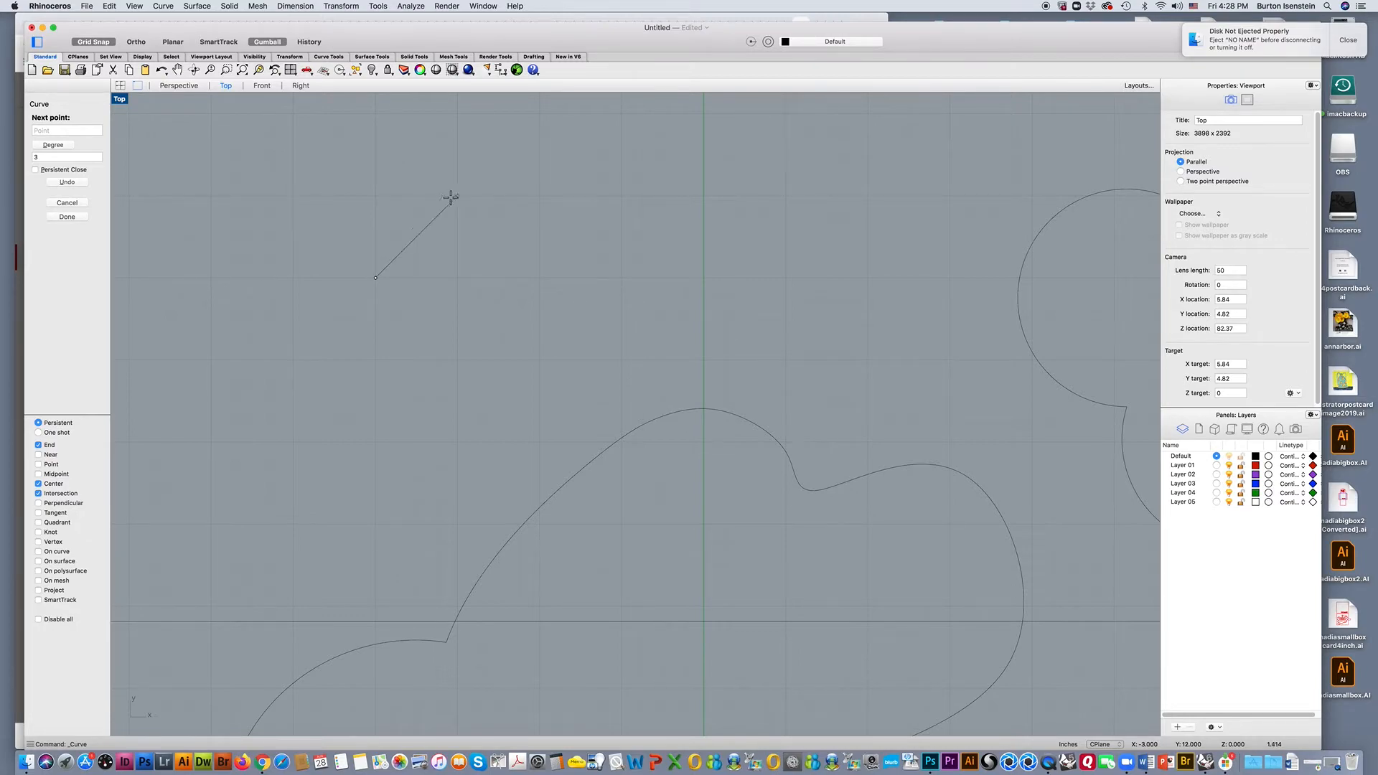
pyautogui.click(437, 196)
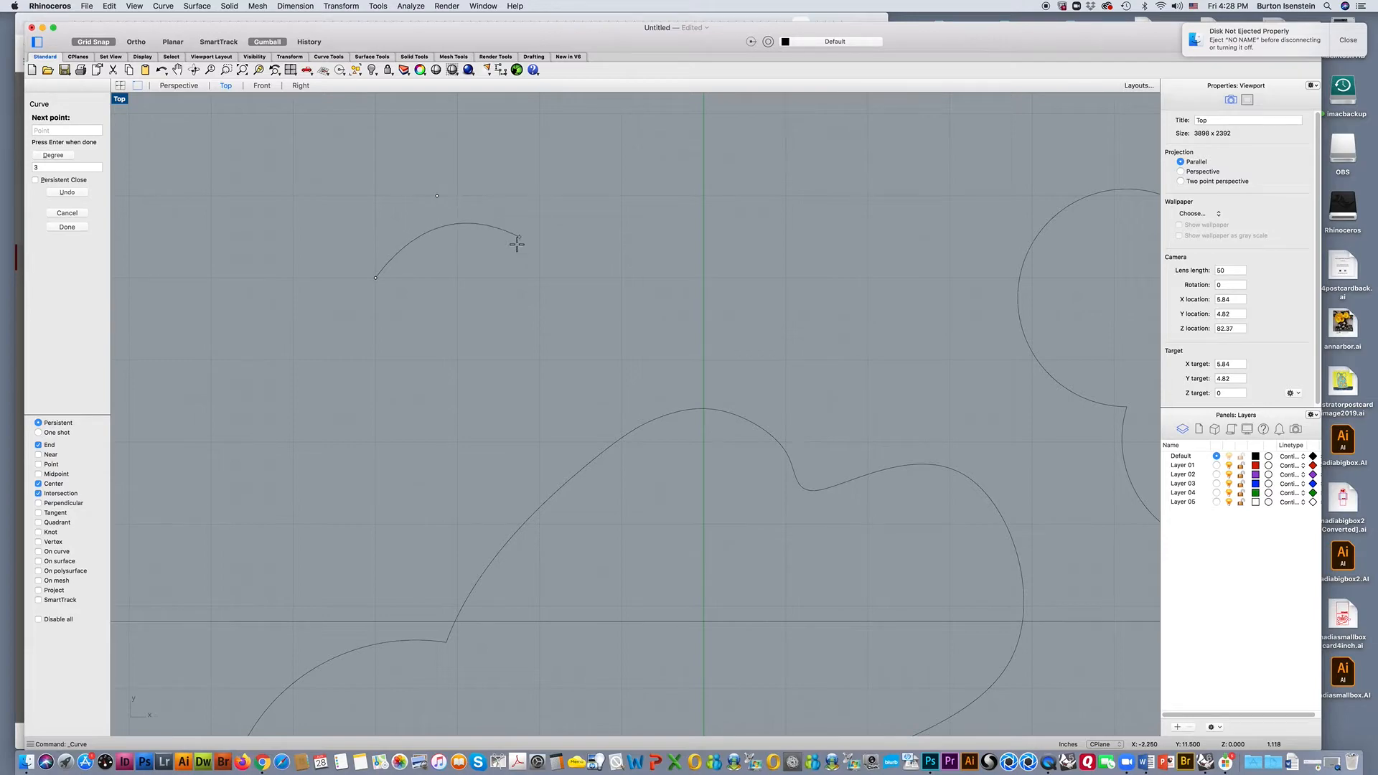
pyautogui.click(540, 277)
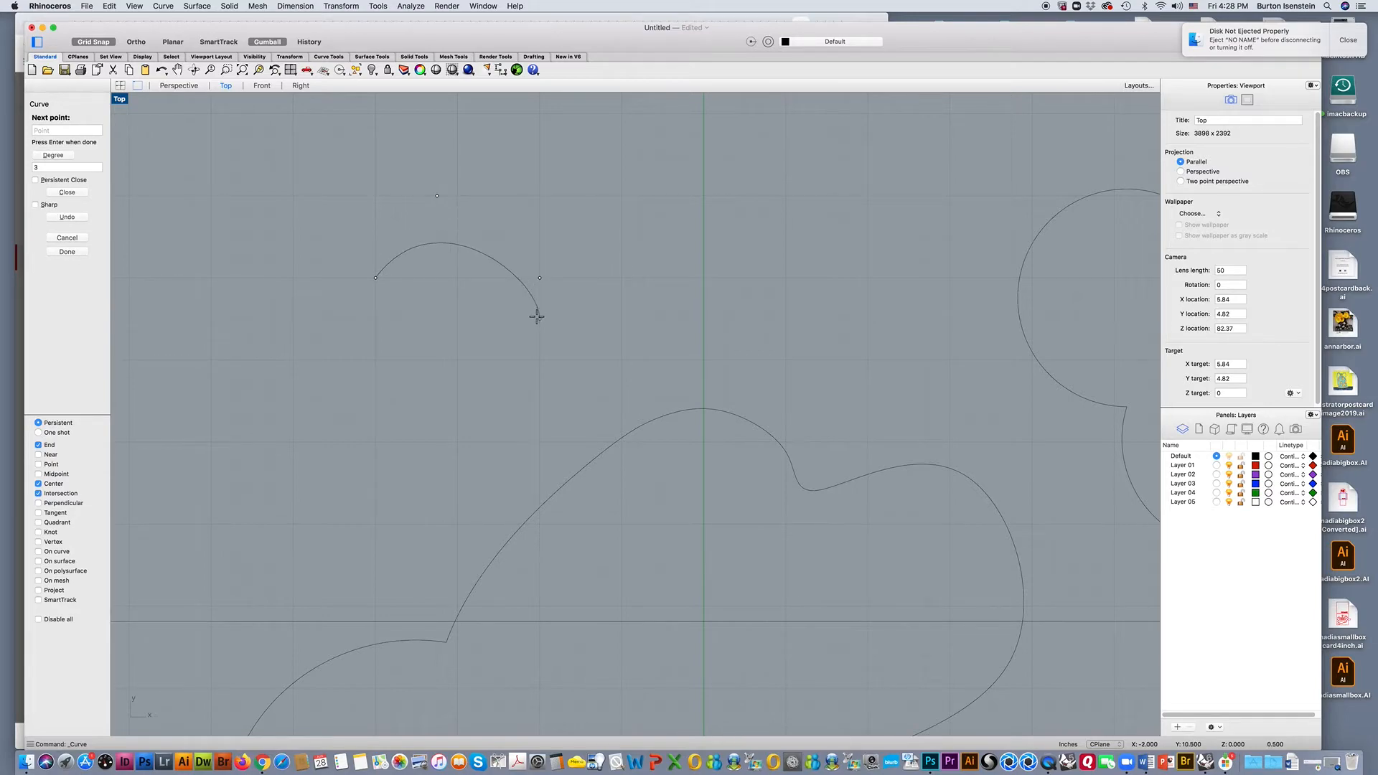
pyautogui.click(581, 360)
pyautogui.click(684, 339)
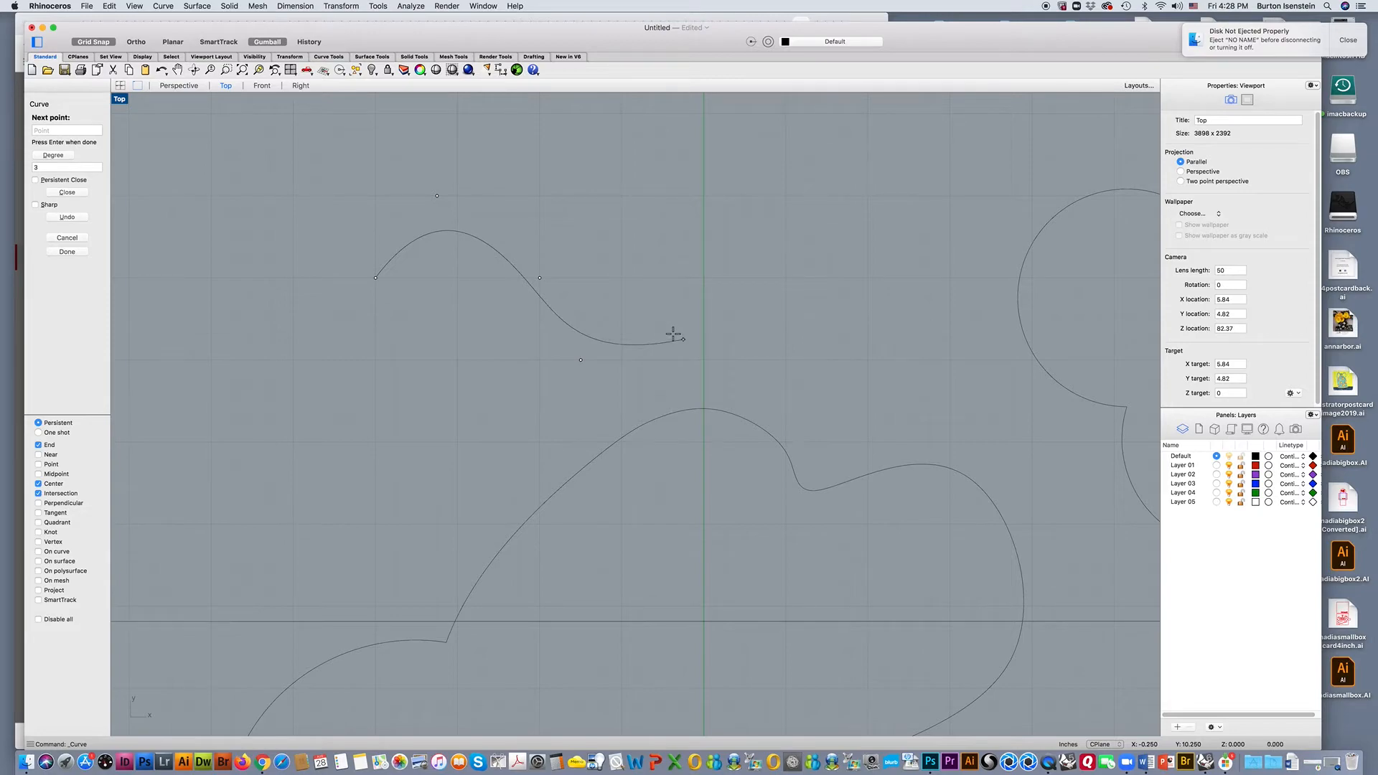
pyautogui.click(704, 257)
pyautogui.click(622, 175)
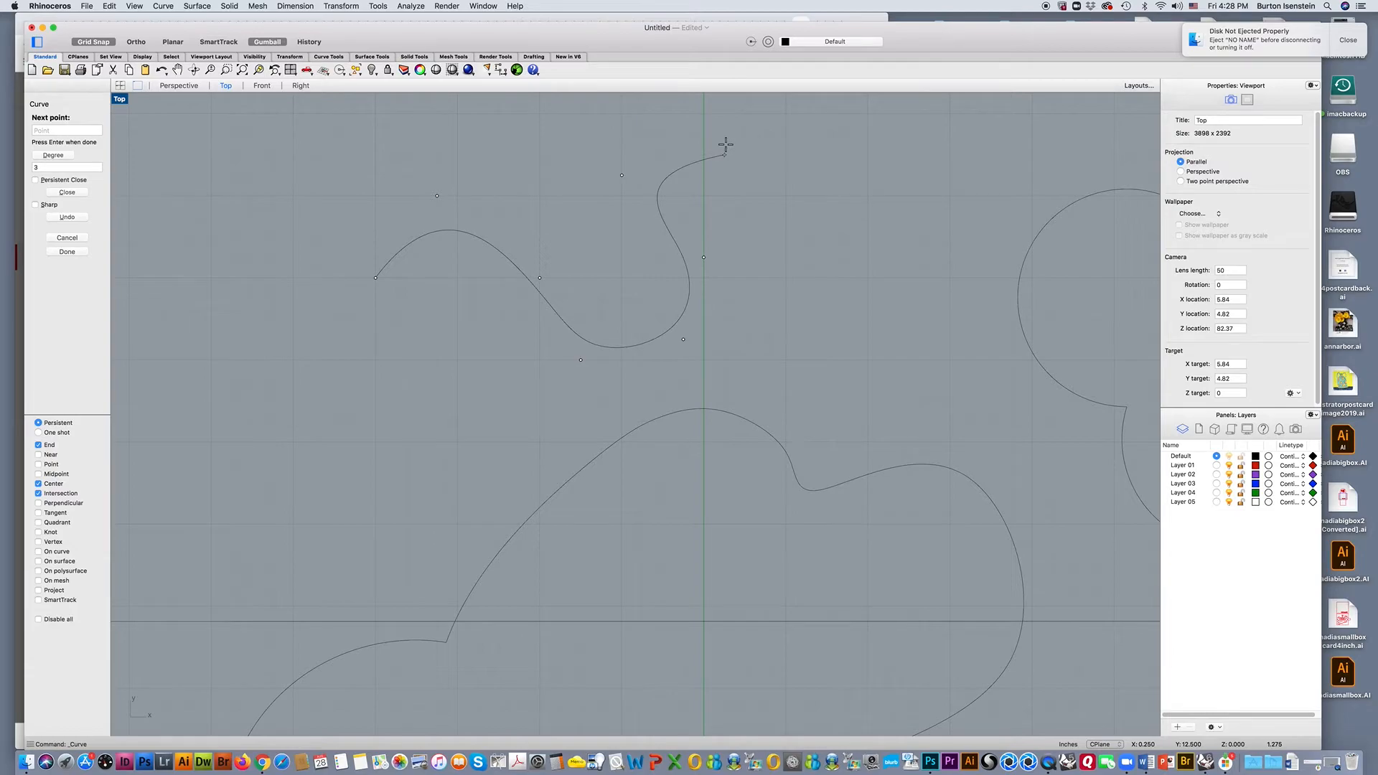
pyautogui.click(725, 154)
pyautogui.click(779, 205)
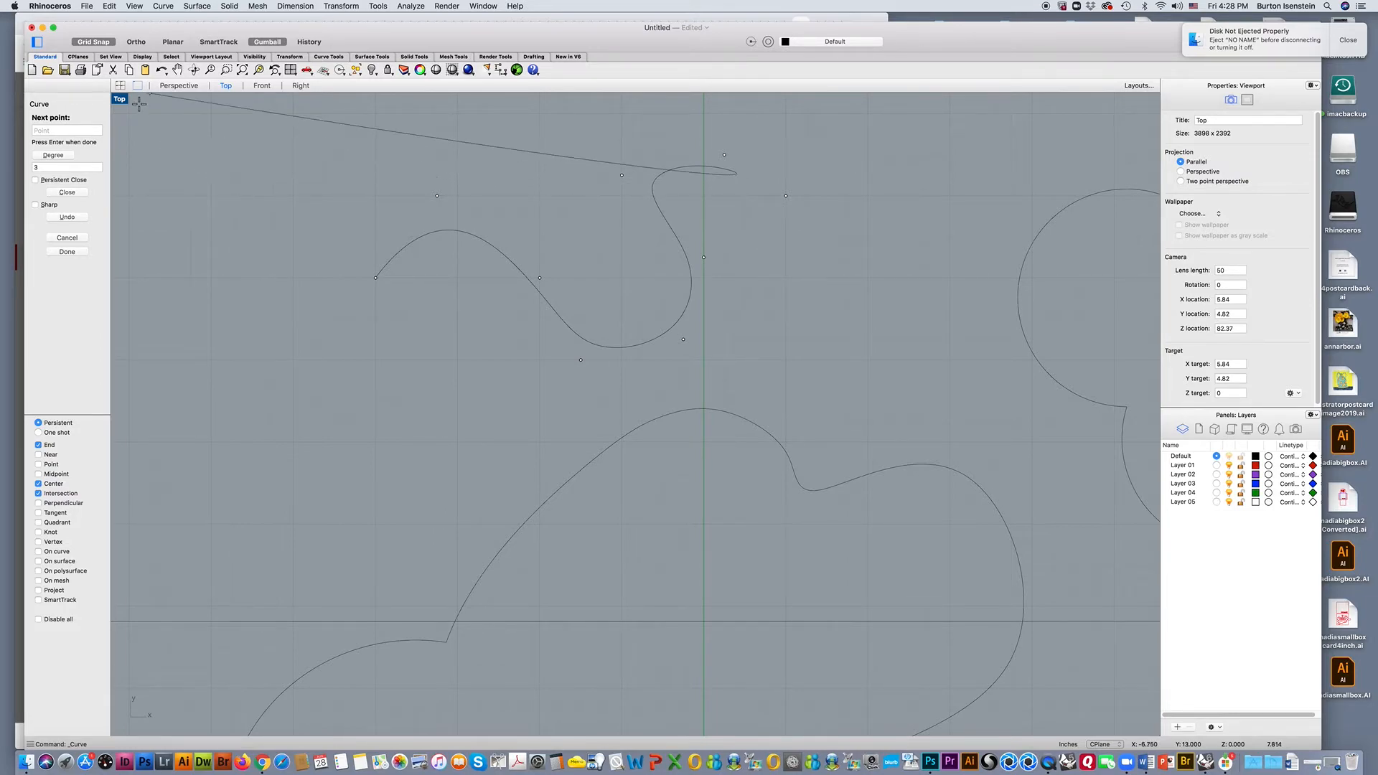
# Turn off Grid Snap mid-curve, place the remaining control points freely down and back leftward, and close the curve at its start point.
pyautogui.click(93, 42)
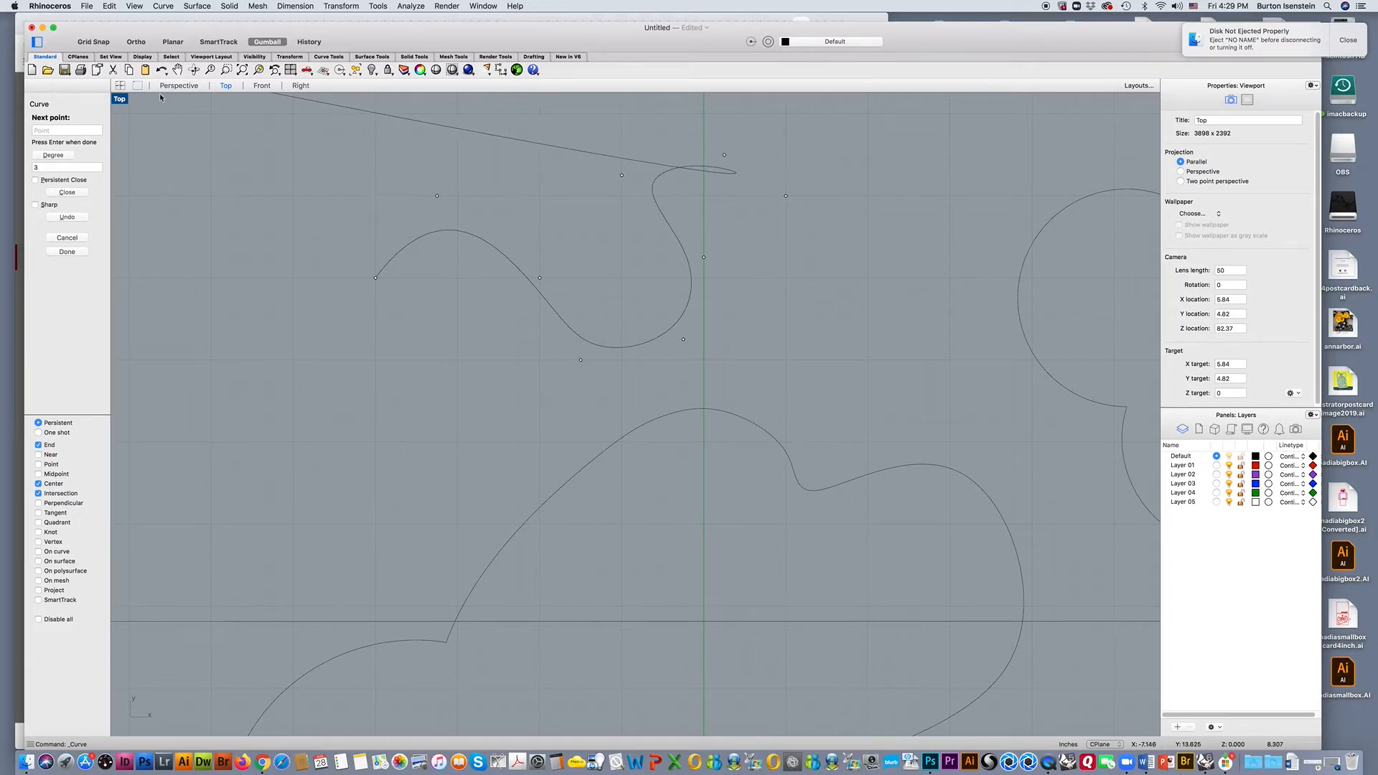
pyautogui.click(737, 233)
pyautogui.click(744, 265)
pyautogui.click(769, 323)
pyautogui.click(679, 361)
pyautogui.click(545, 412)
pyautogui.click(438, 339)
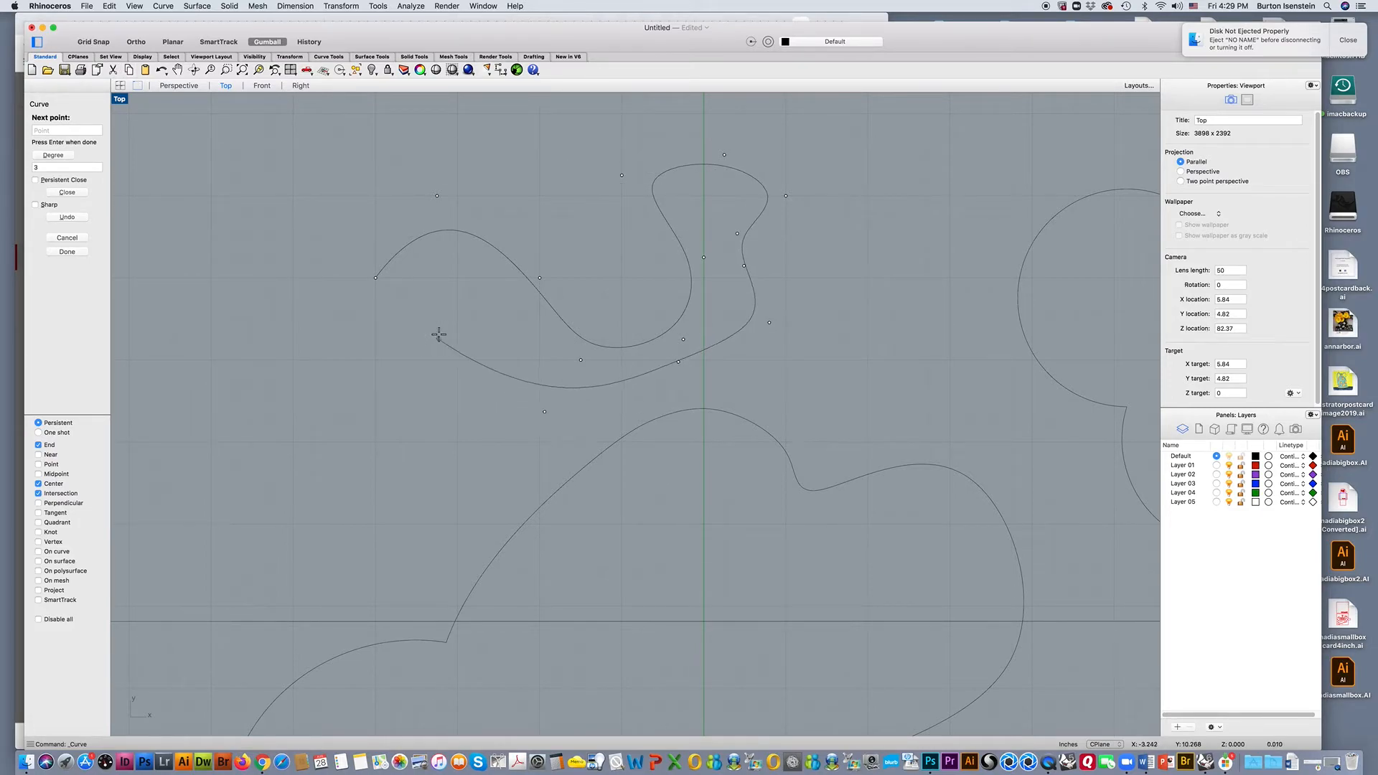
pyautogui.click(376, 278)
pyautogui.scroll(-2, 371, 323)
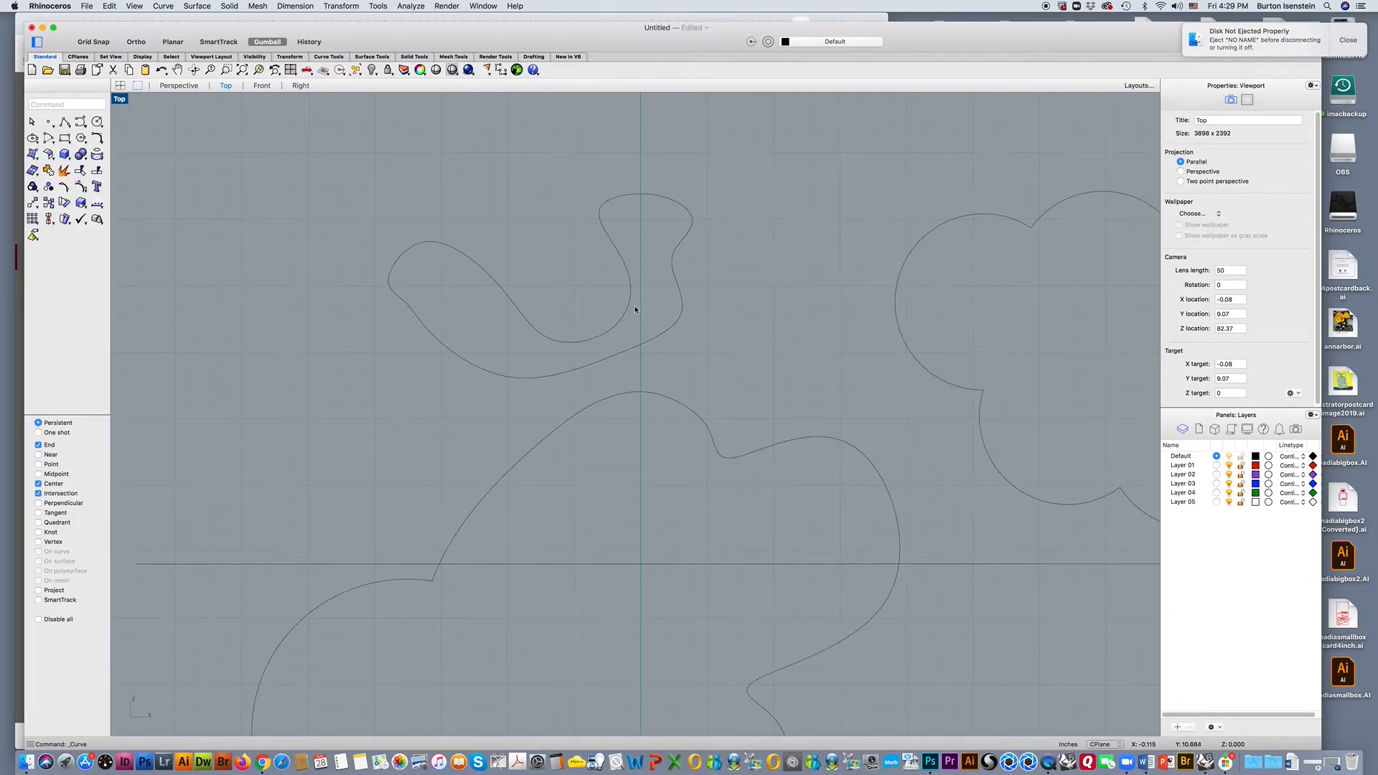
# Select the new wavy closed curve and move it freely a short distance to the right along the X axis.
pyautogui.moveTo(721, 313); pyautogui.dragTo(624, 309, button='right')
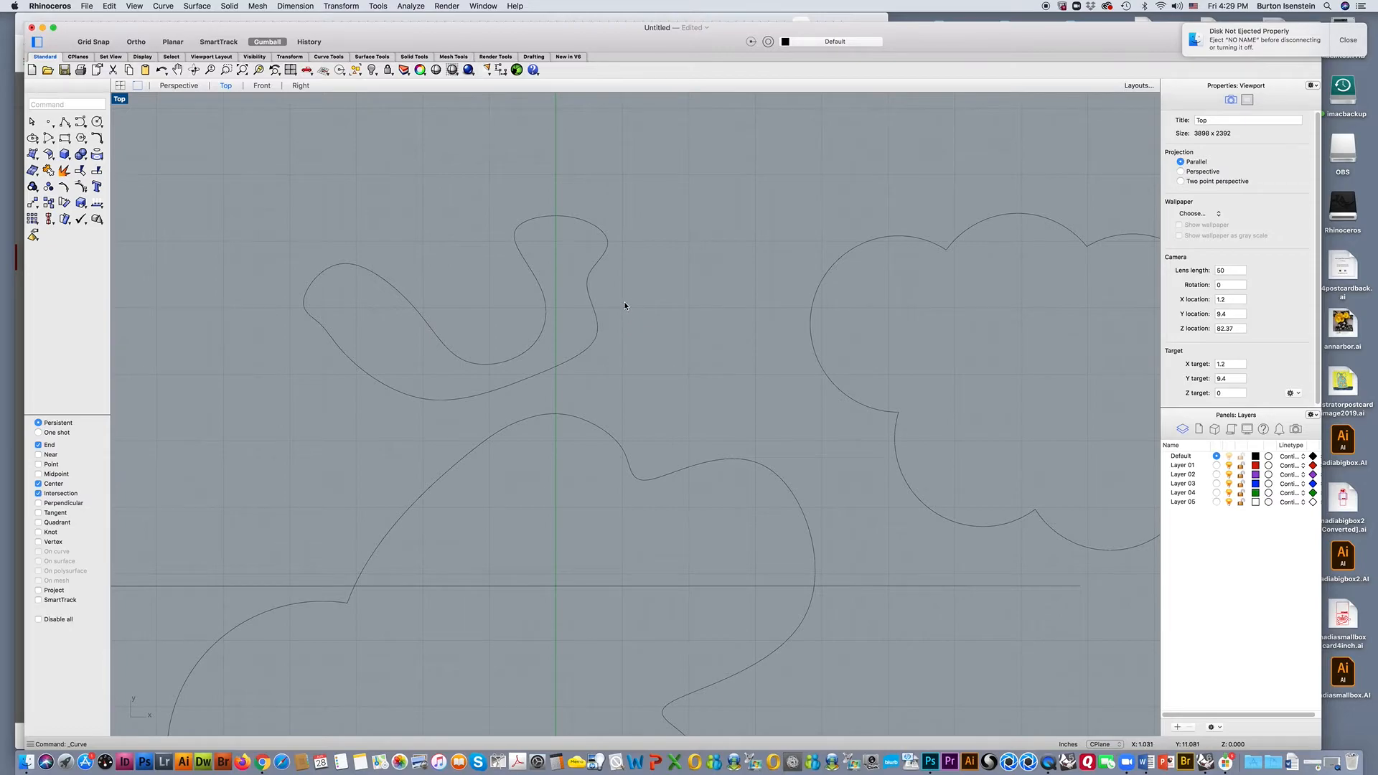
pyautogui.scroll(3, 625, 306)
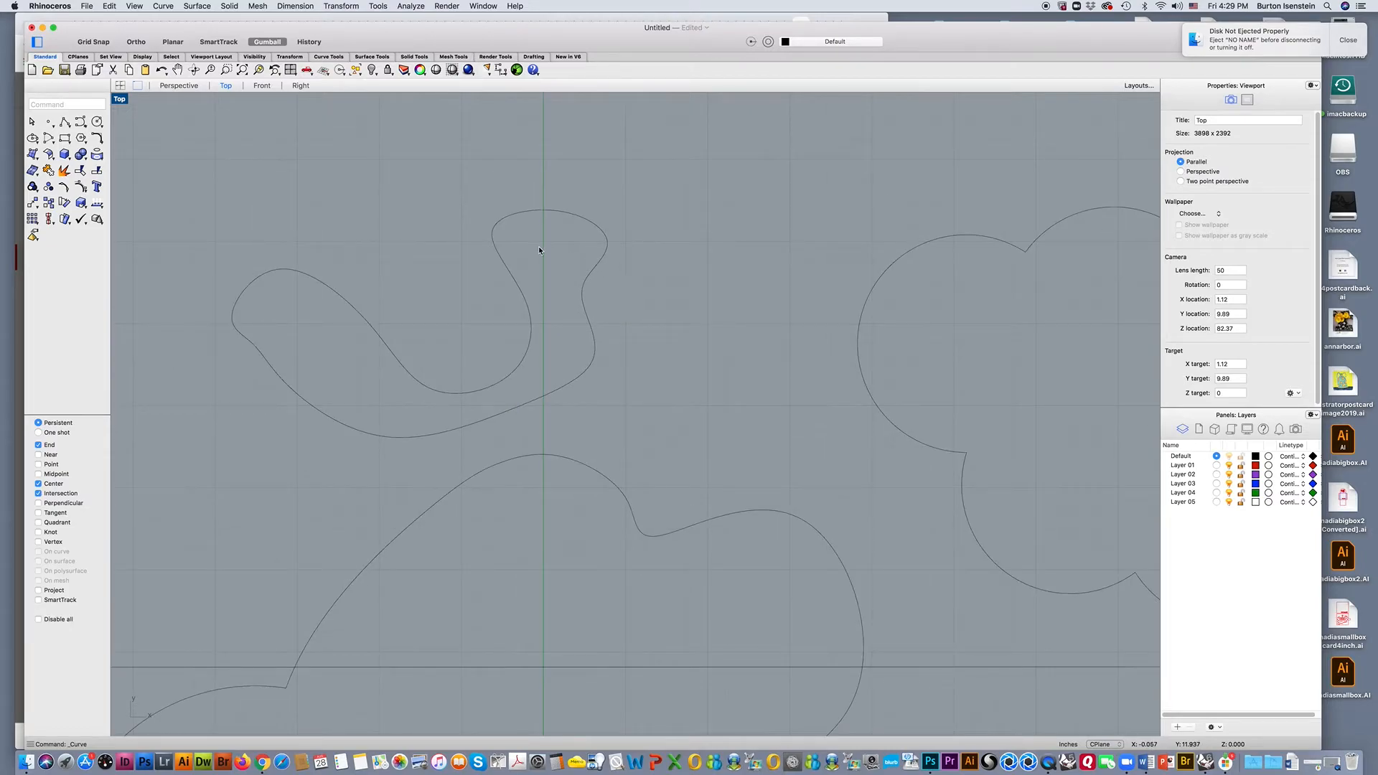
pyautogui.click(494, 235)
pyautogui.moveTo(450, 323); pyautogui.dragTo(474, 323)
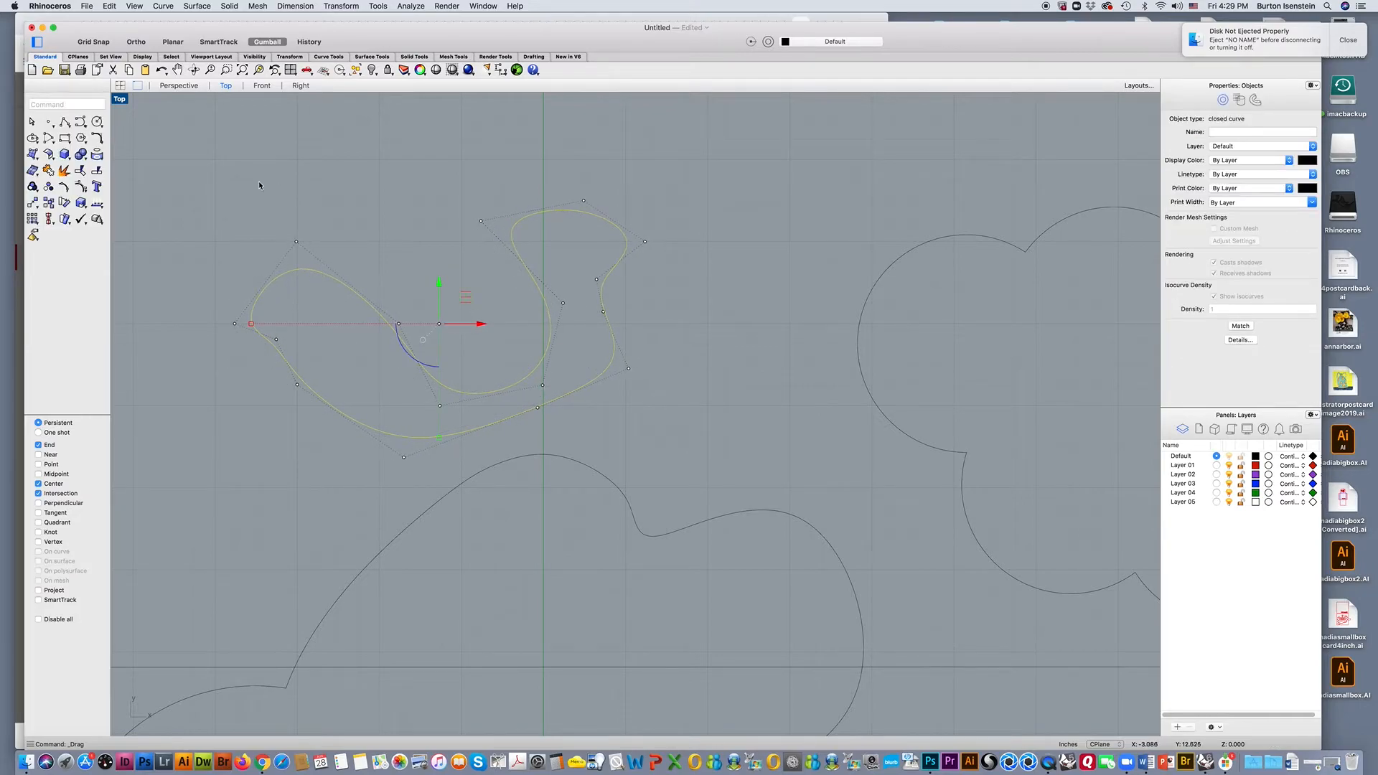
# Turn on Grid Snap, return the closed curve to its original position, and make three copies spaced one snap increment apart rightward along X.
pyautogui.click(105, 43)
pyautogui.moveTo(479, 325)
pyautogui.mouseDown()
pyautogui.moveTo(544, 325)
pyautogui.moveTo(460, 323)
pyautogui.mouseUp()
pyautogui.moveTo(459, 323); pyautogui.dragTo(491, 324)
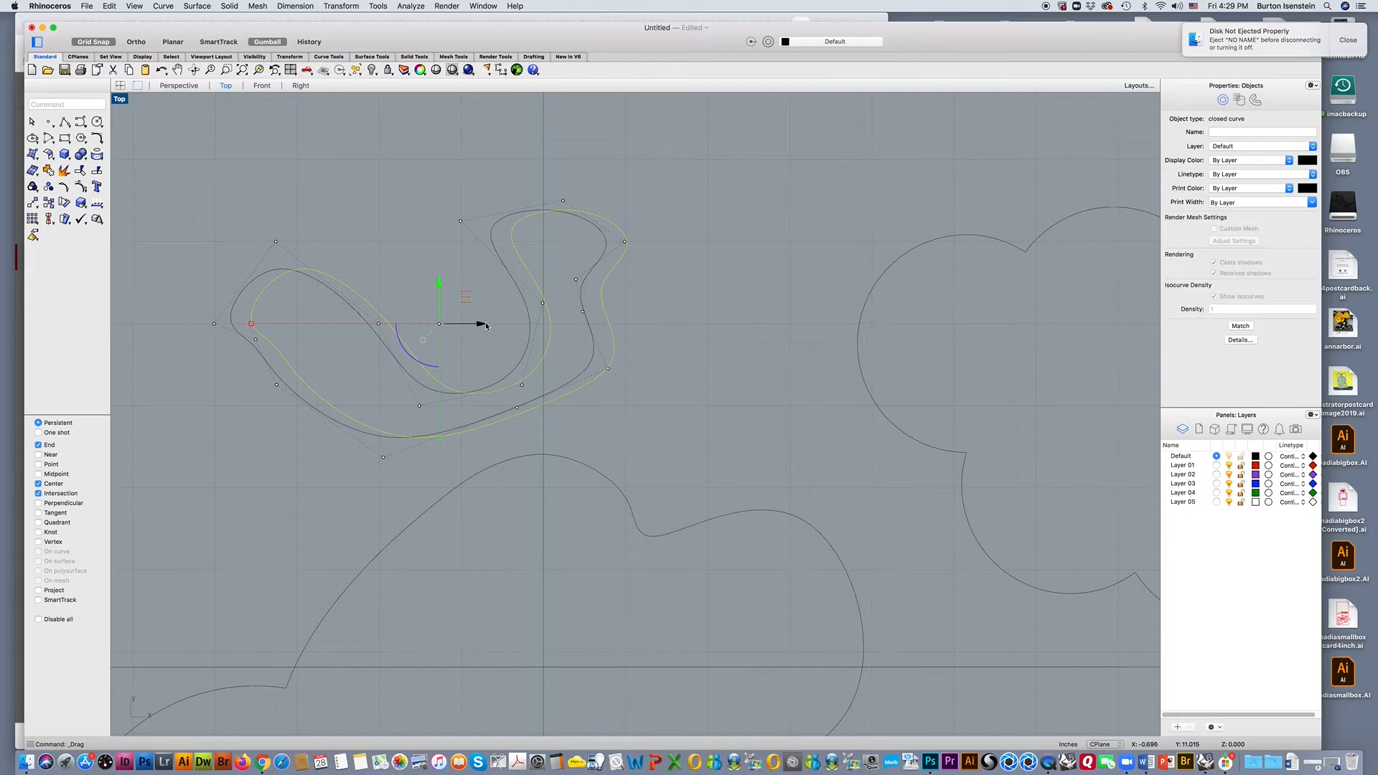
pyautogui.moveTo(475, 323); pyautogui.dragTo(521, 323)
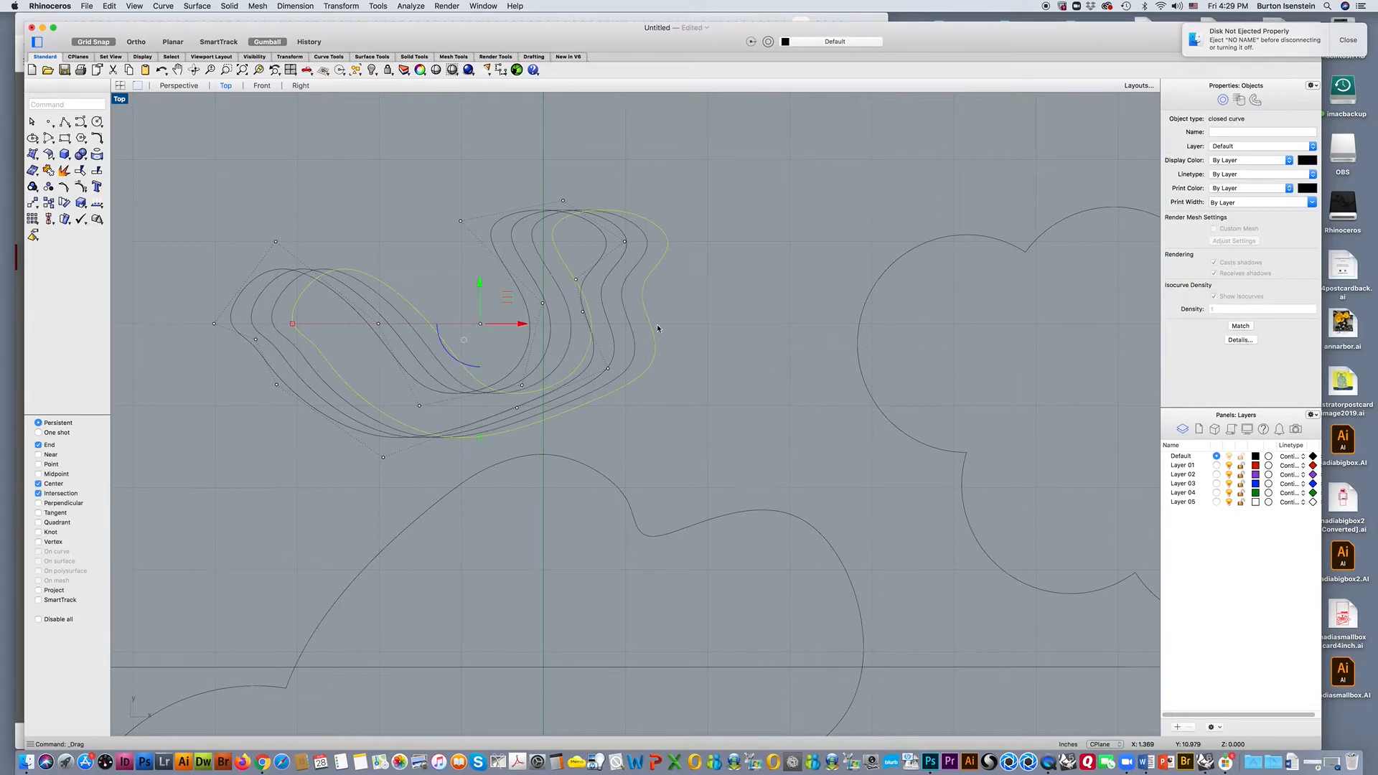
pyautogui.click(702, 324)
pyautogui.scroll(-2, 696, 329)
pyautogui.moveTo(729, 347); pyautogui.dragTo(690, 374, button='right')
pyautogui.scroll(2, 688, 331)
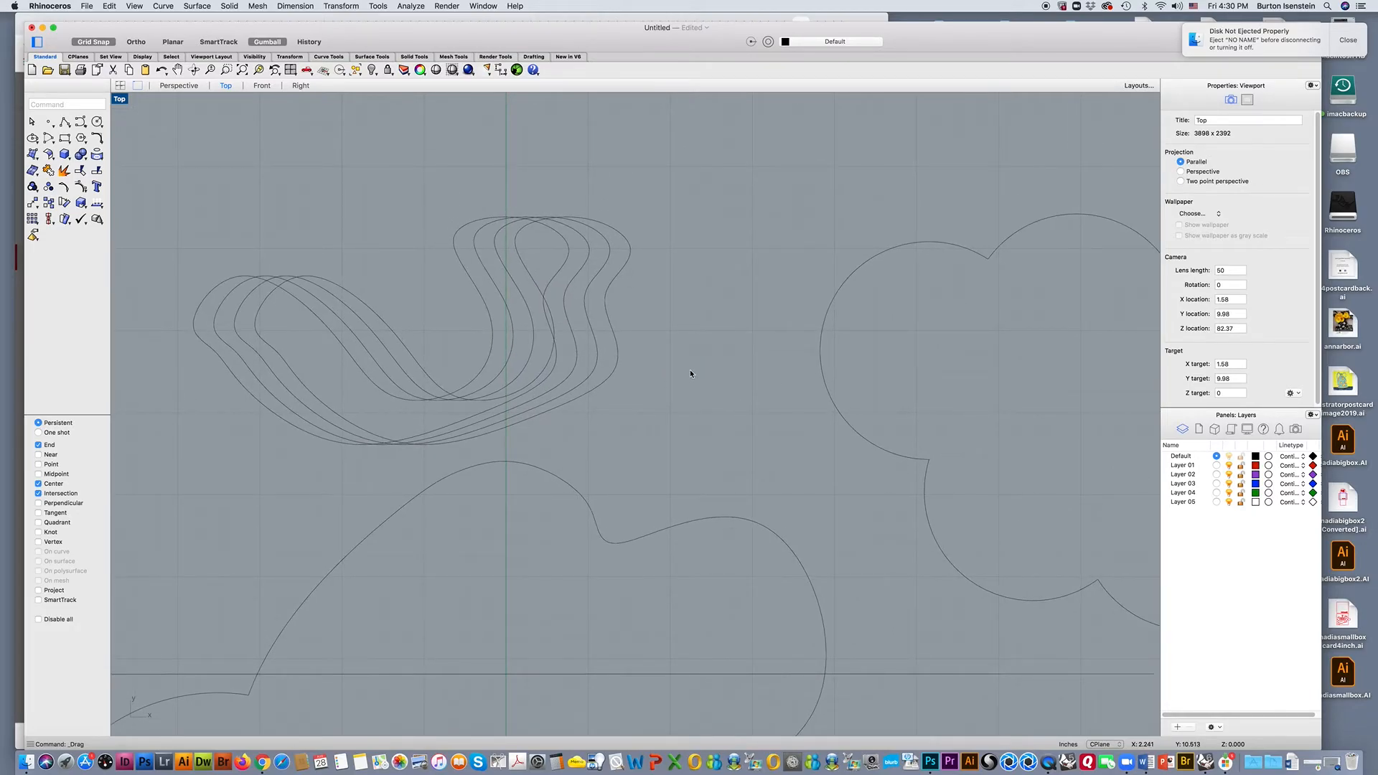
pyautogui.scroll(-2, 690, 373)
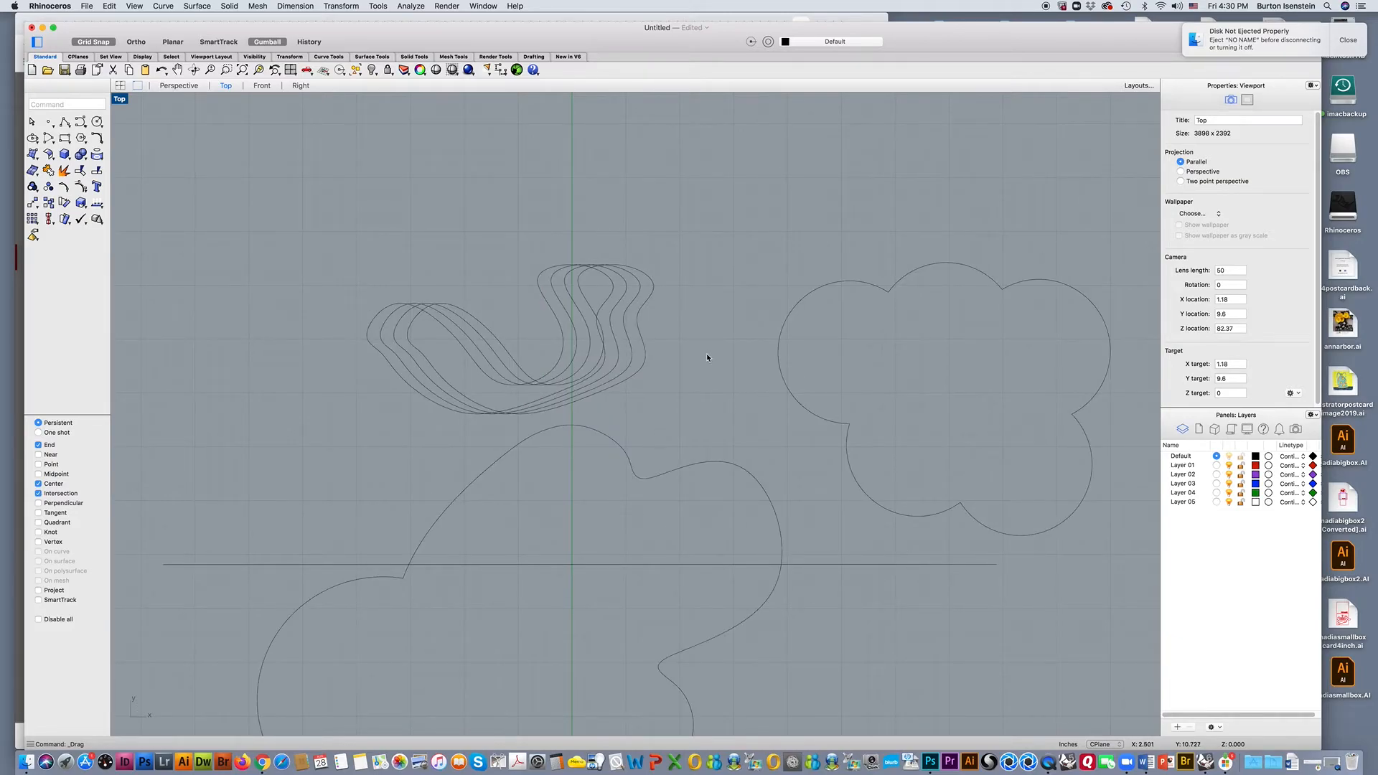
pyautogui.click(96, 42)
pyautogui.click(91, 43)
# Draw an open degree 3 control point curve with seven grid-snapped points from -6.5, 16.75 to 1, 19.5 above the copied curves.
pyautogui.scroll(-3, 224, 279)
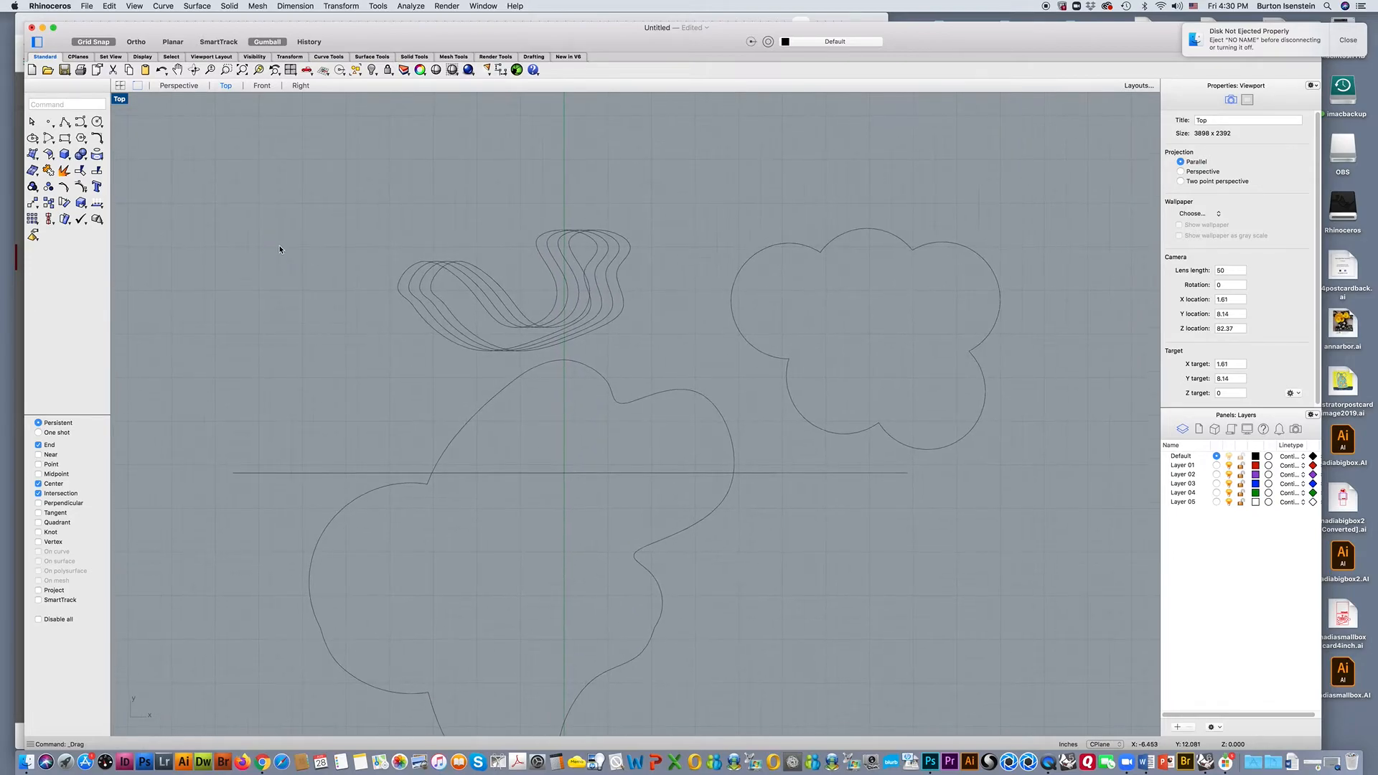
pyautogui.scroll(-3, 281, 303)
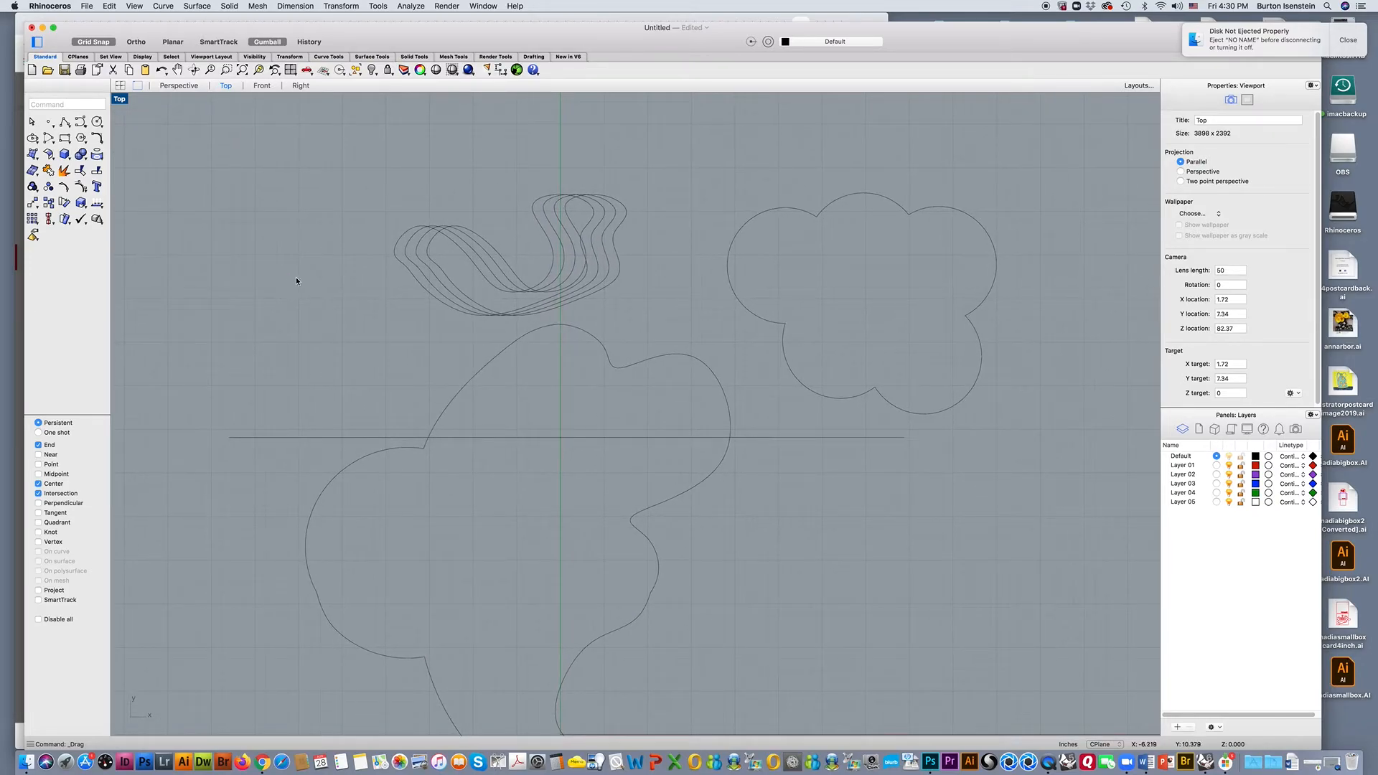
pyautogui.scroll(-2, 304, 275)
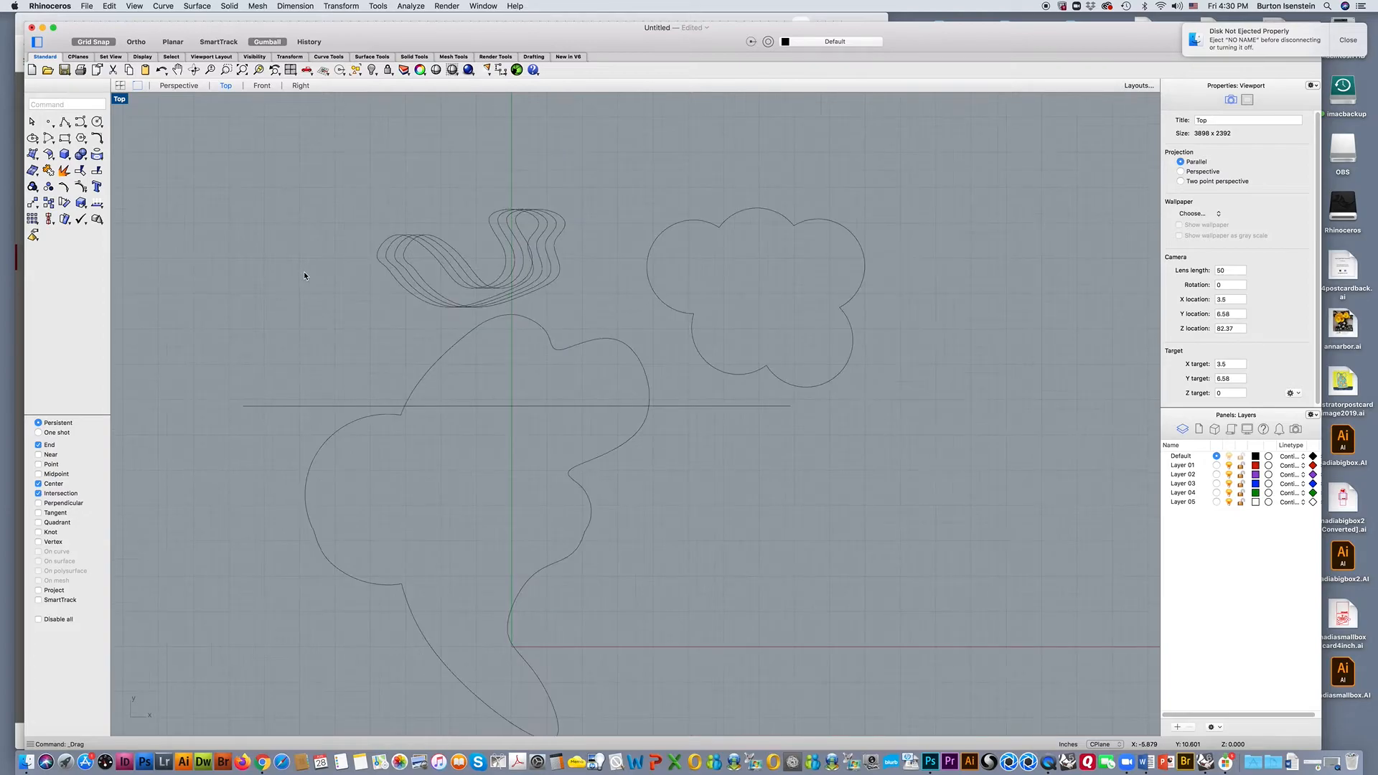
pyautogui.scroll(-2, 307, 288)
pyautogui.scroll(1, 316, 301)
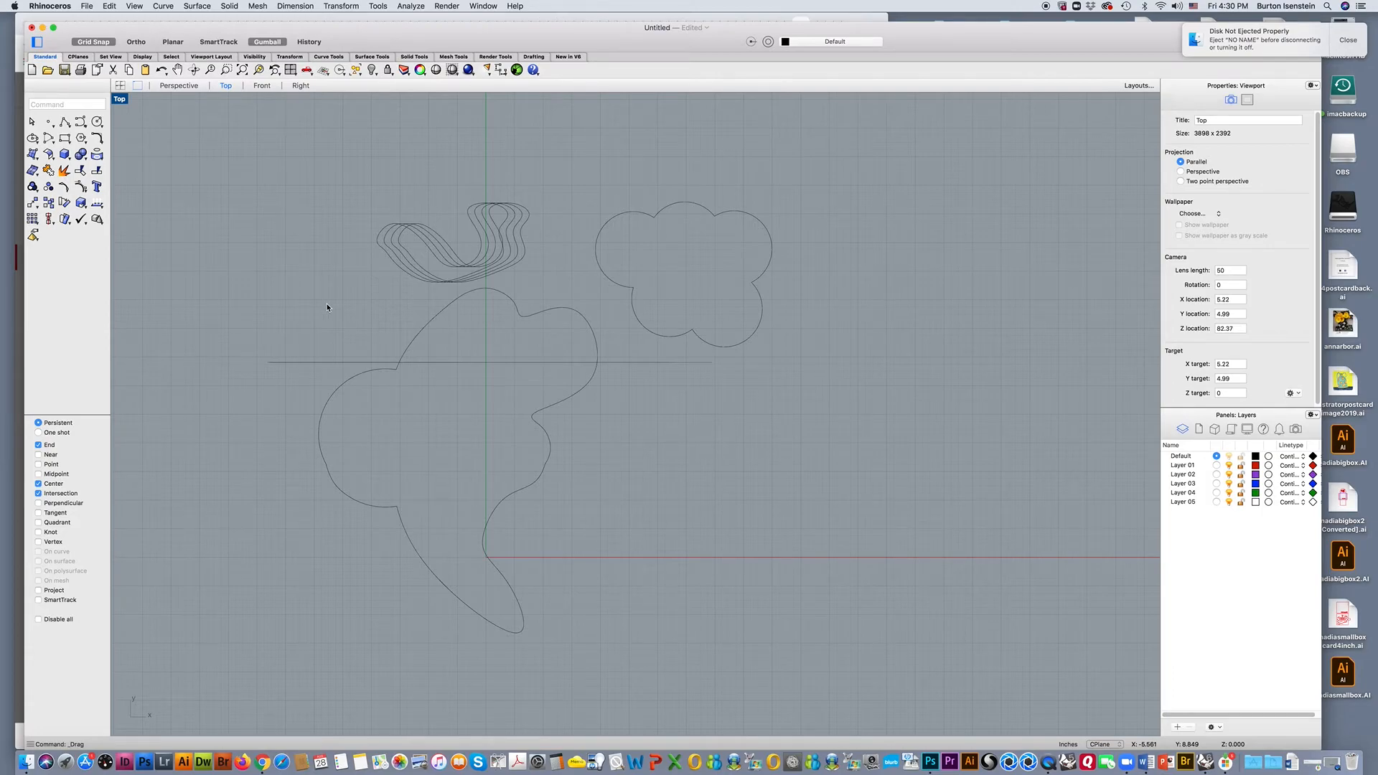
pyautogui.moveTo(327, 308); pyautogui.dragTo(333, 326, button='right')
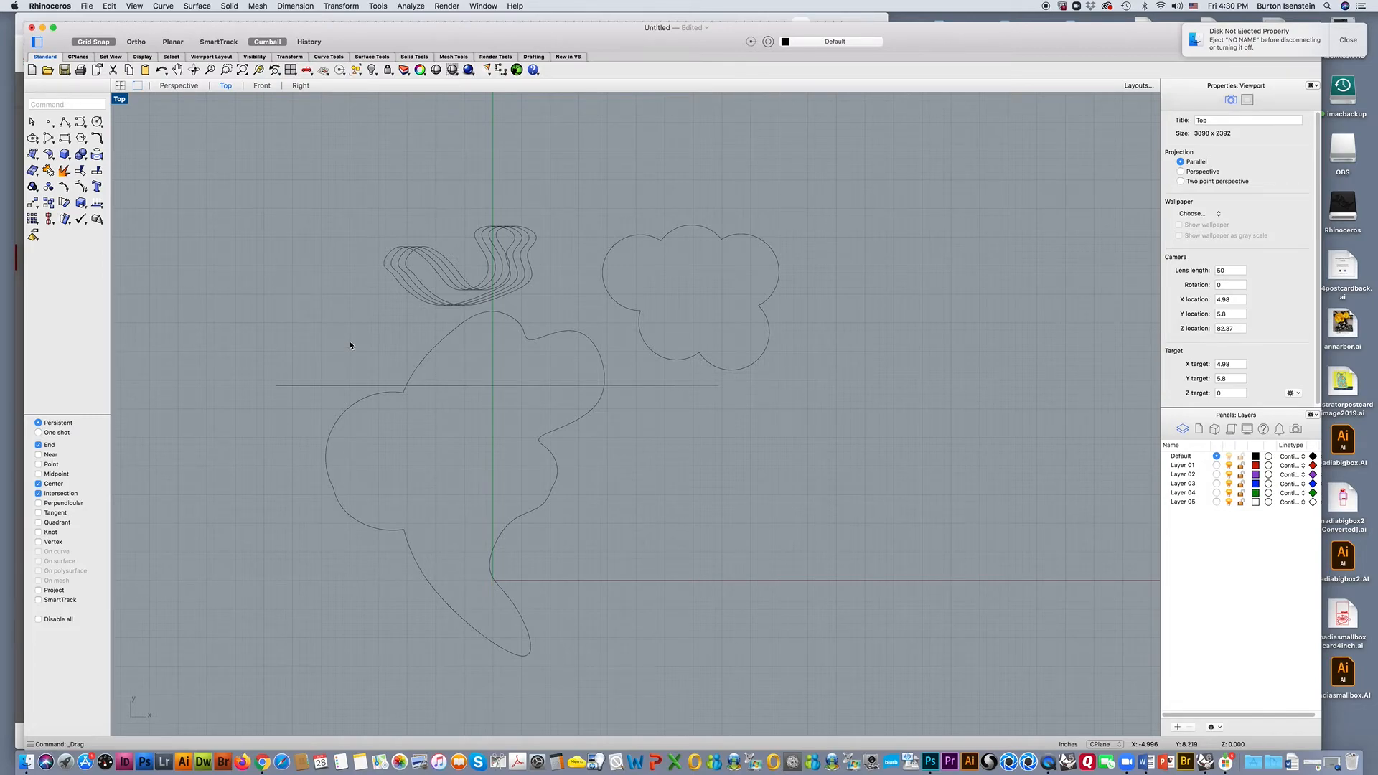
pyautogui.moveTo(330, 317); pyautogui.dragTo(340, 425, button='right')
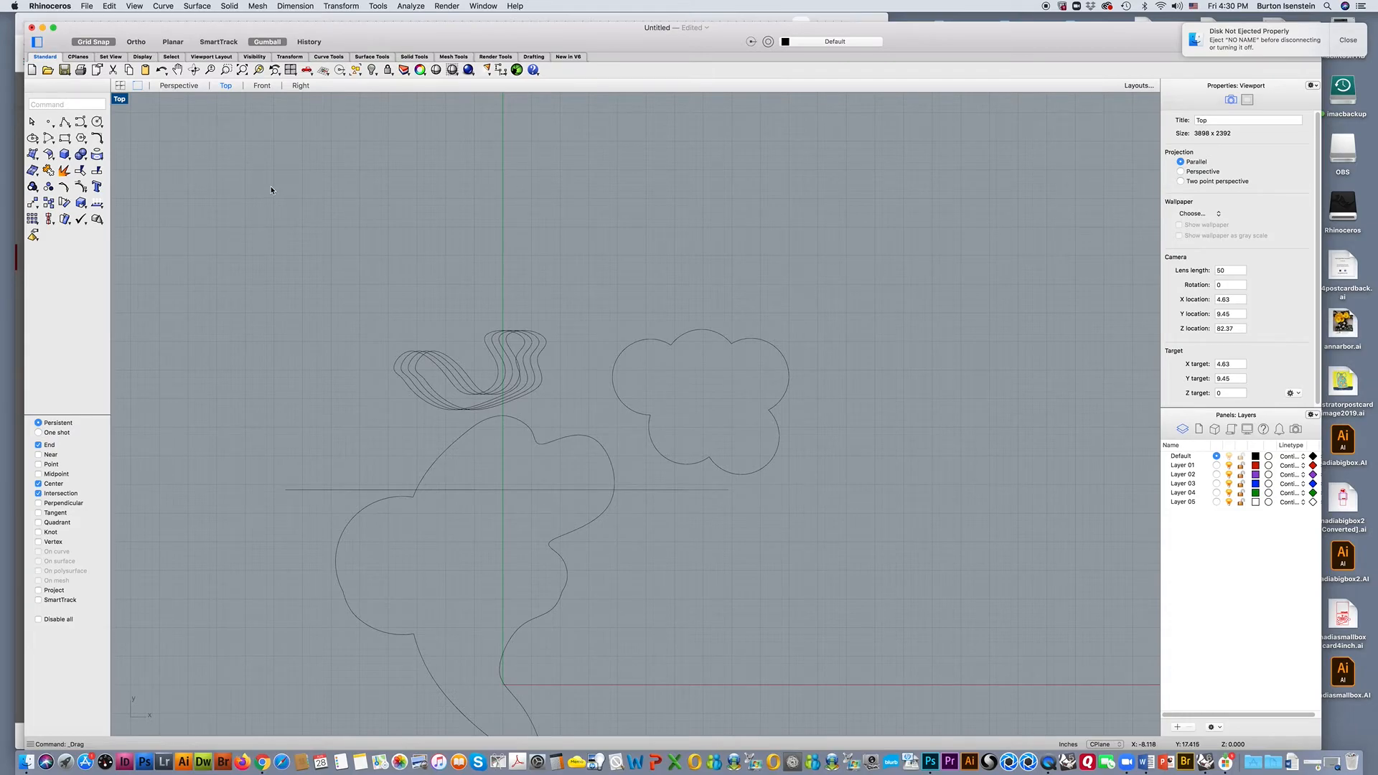
pyautogui.moveTo(329, 191); pyautogui.dragTo(301, 297, button='right')
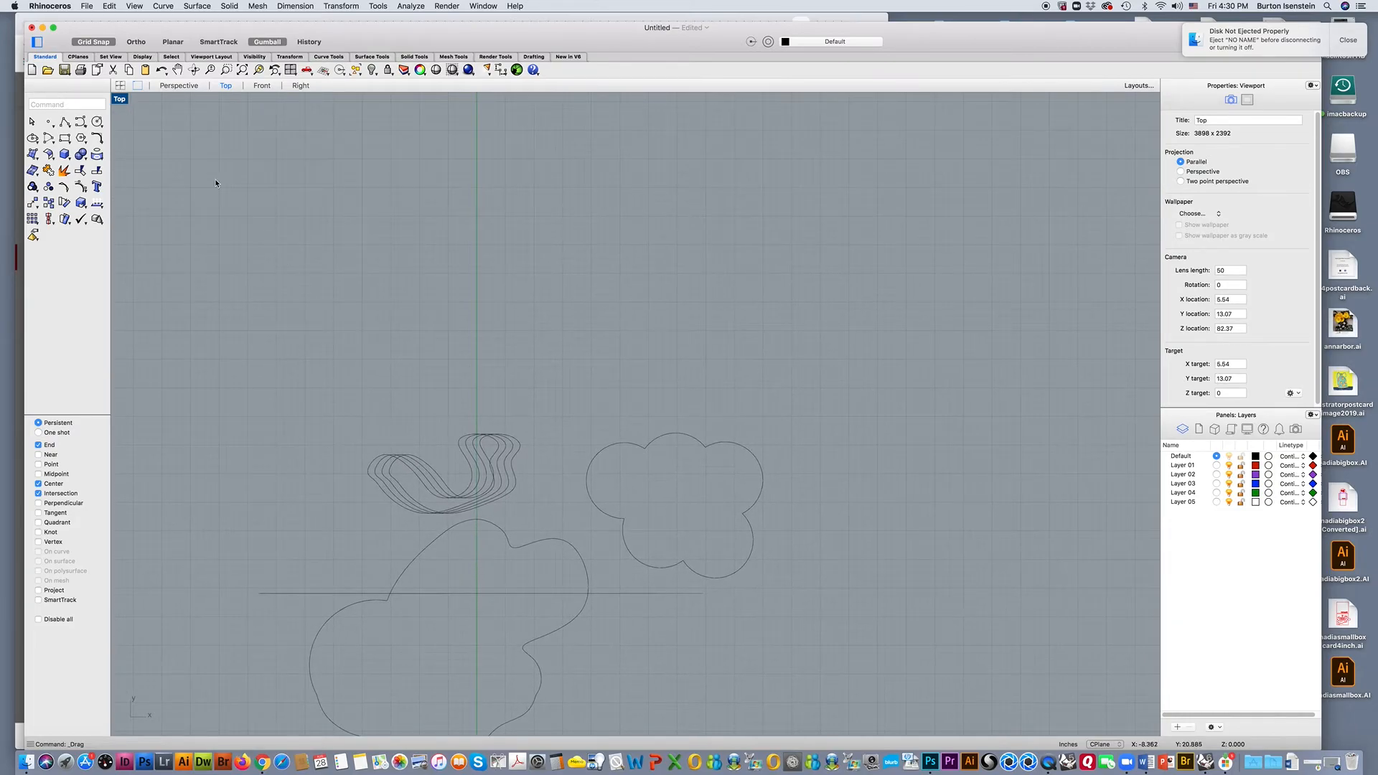
pyautogui.click(80, 125)
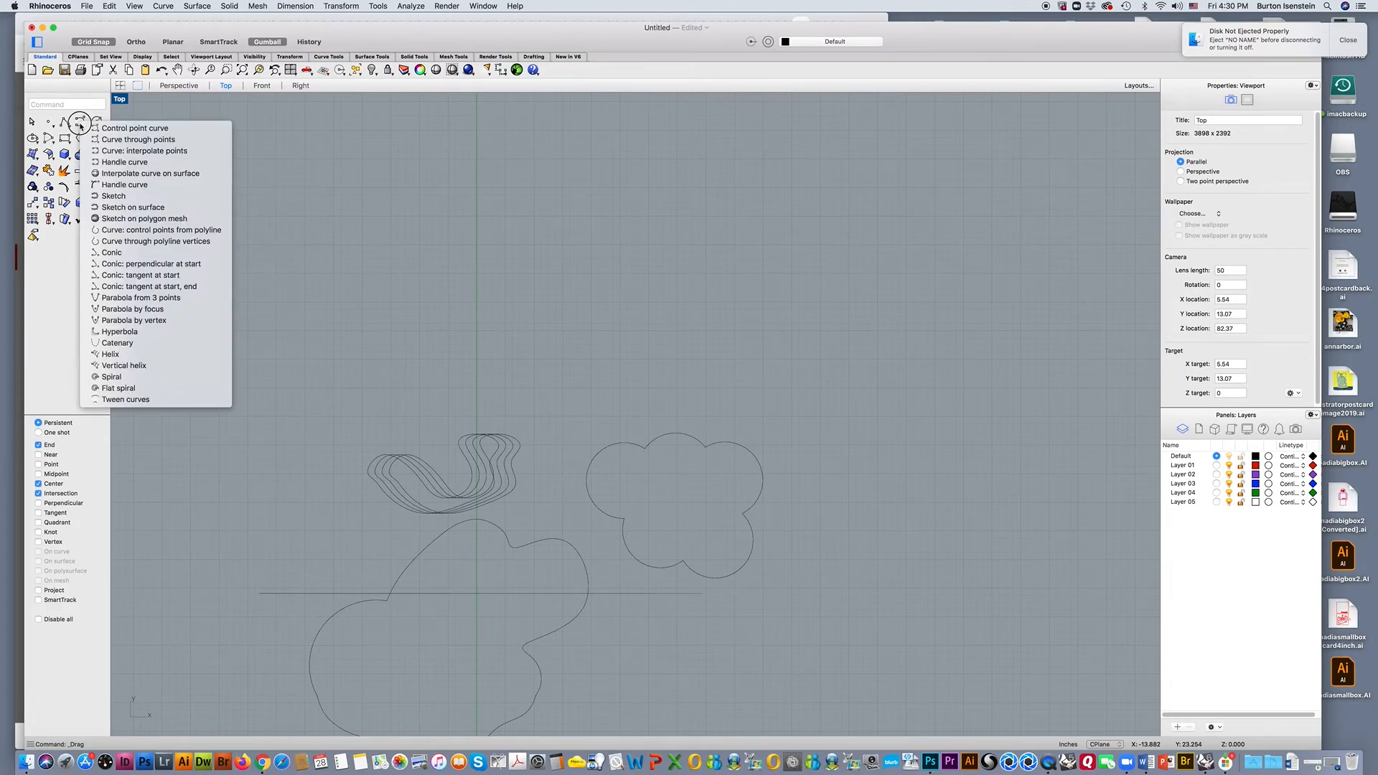
pyautogui.click(118, 125)
pyautogui.click(290, 309)
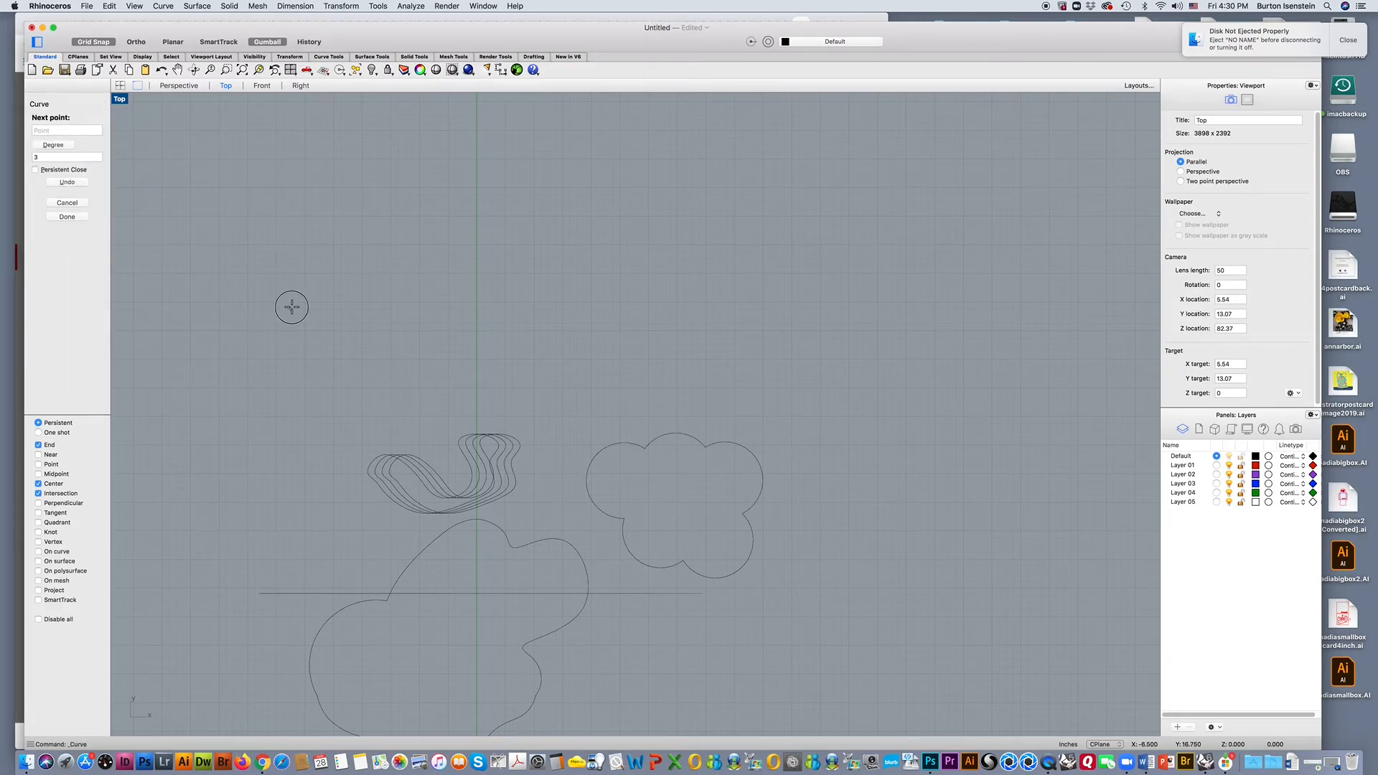
pyautogui.click(320, 245)
pyautogui.click(376, 252)
pyautogui.click(384, 294)
pyautogui.click(441, 316)
pyautogui.click(477, 259)
pyautogui.click(504, 229)
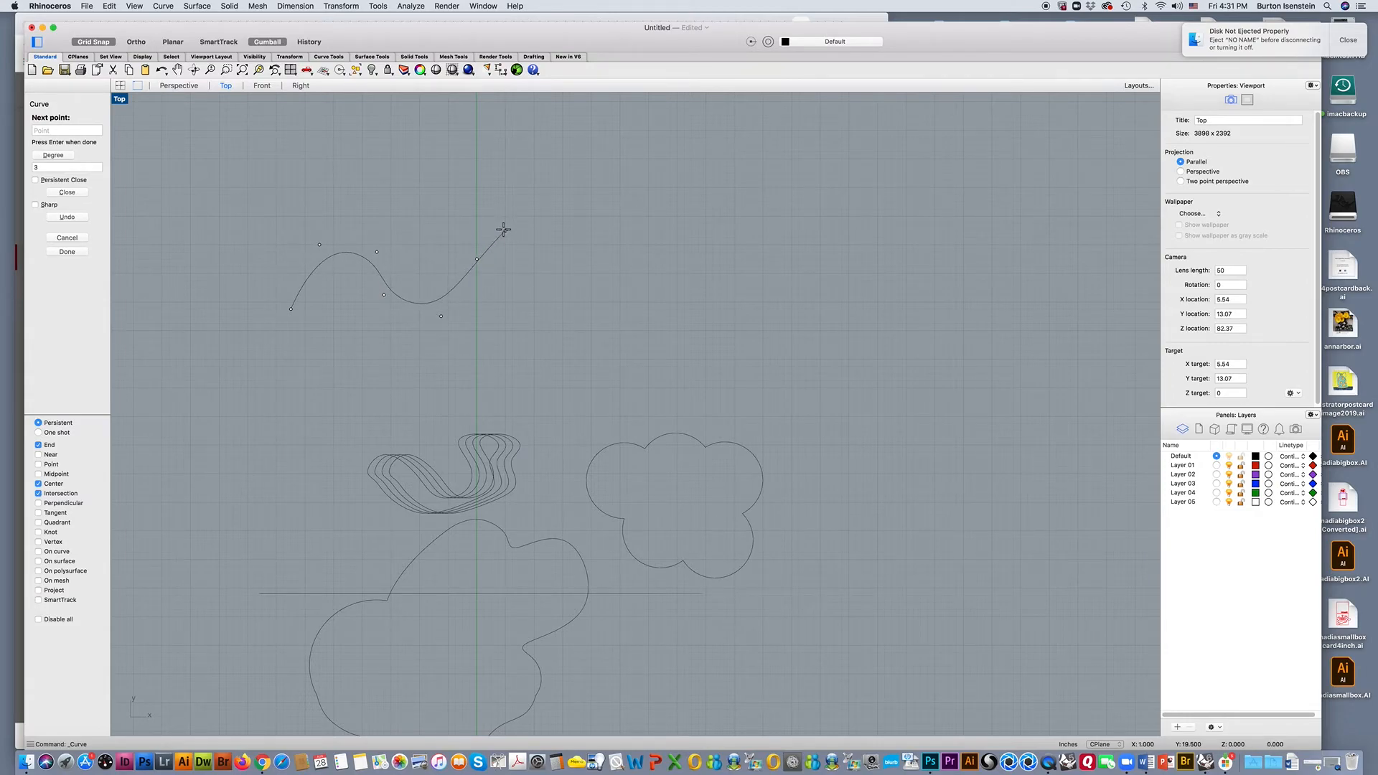
pyautogui.press('Return')
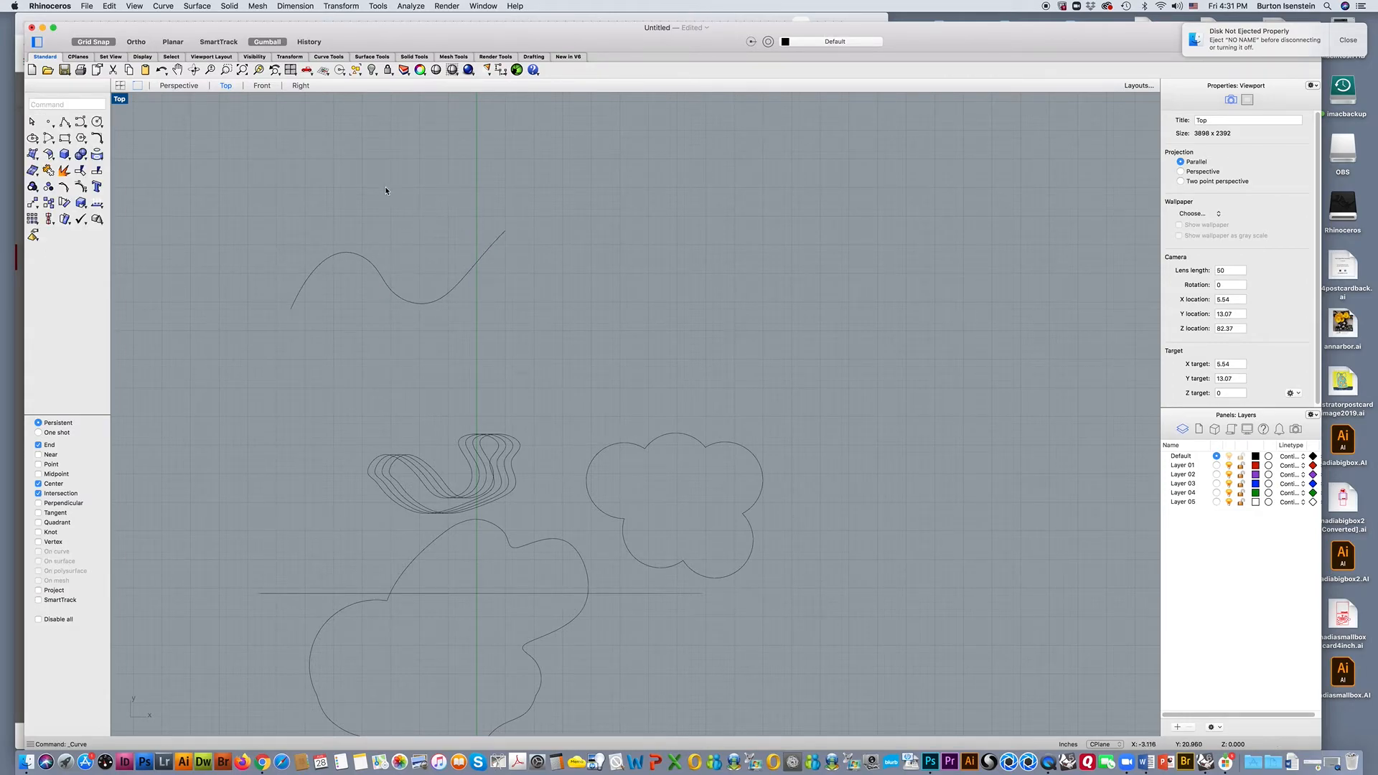
# Draw an open zigzag polyline with five grid-snapped points above the new wavy curve.
pyautogui.click(64, 124)
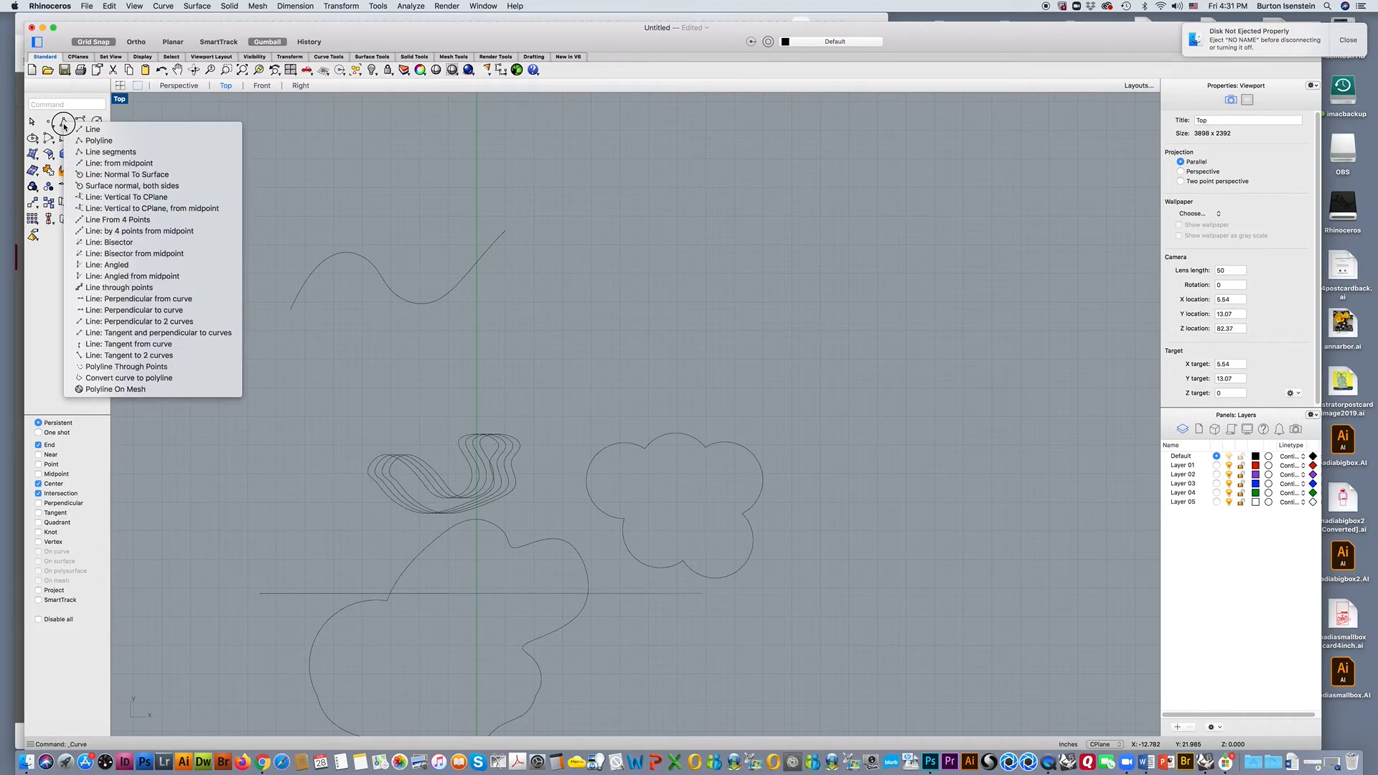
pyautogui.click(102, 141)
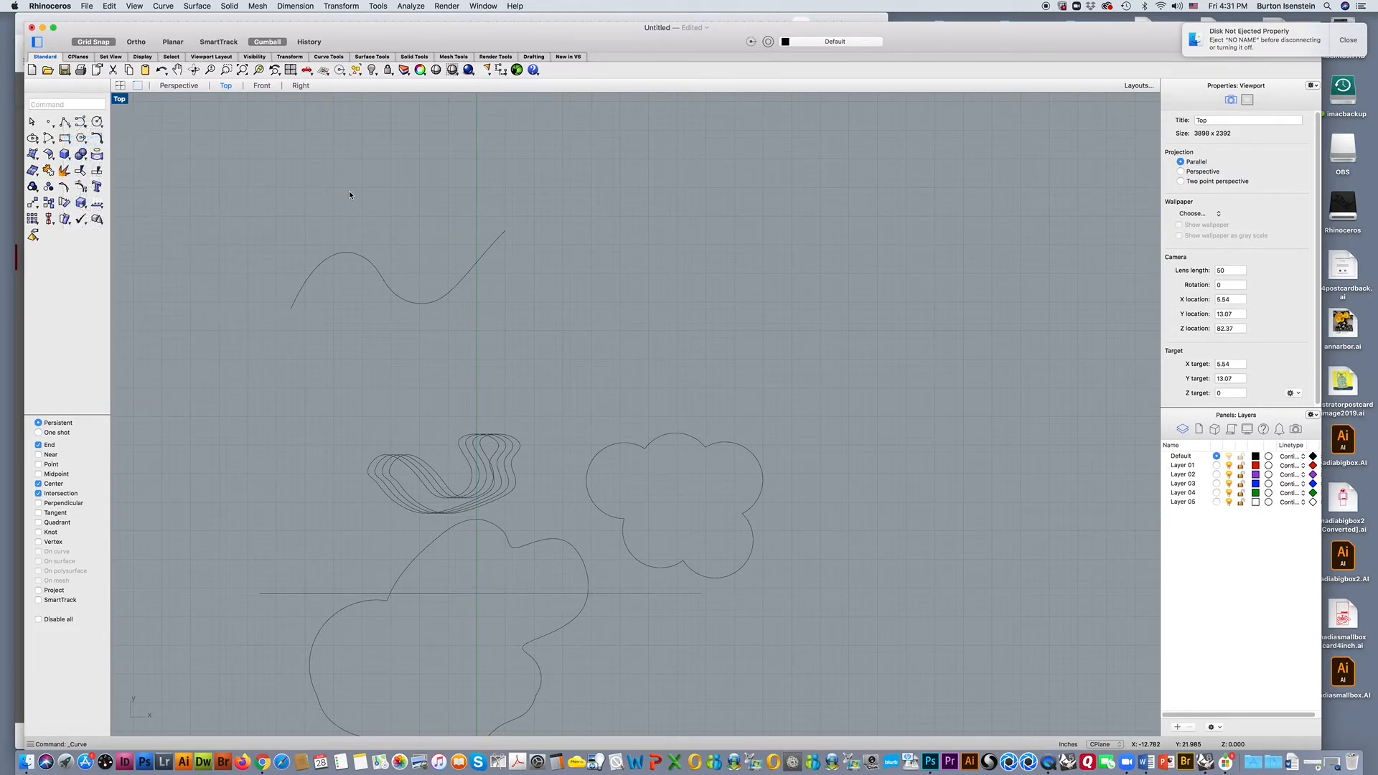
pyautogui.click(348, 194)
pyautogui.click(392, 159)
pyautogui.click(420, 195)
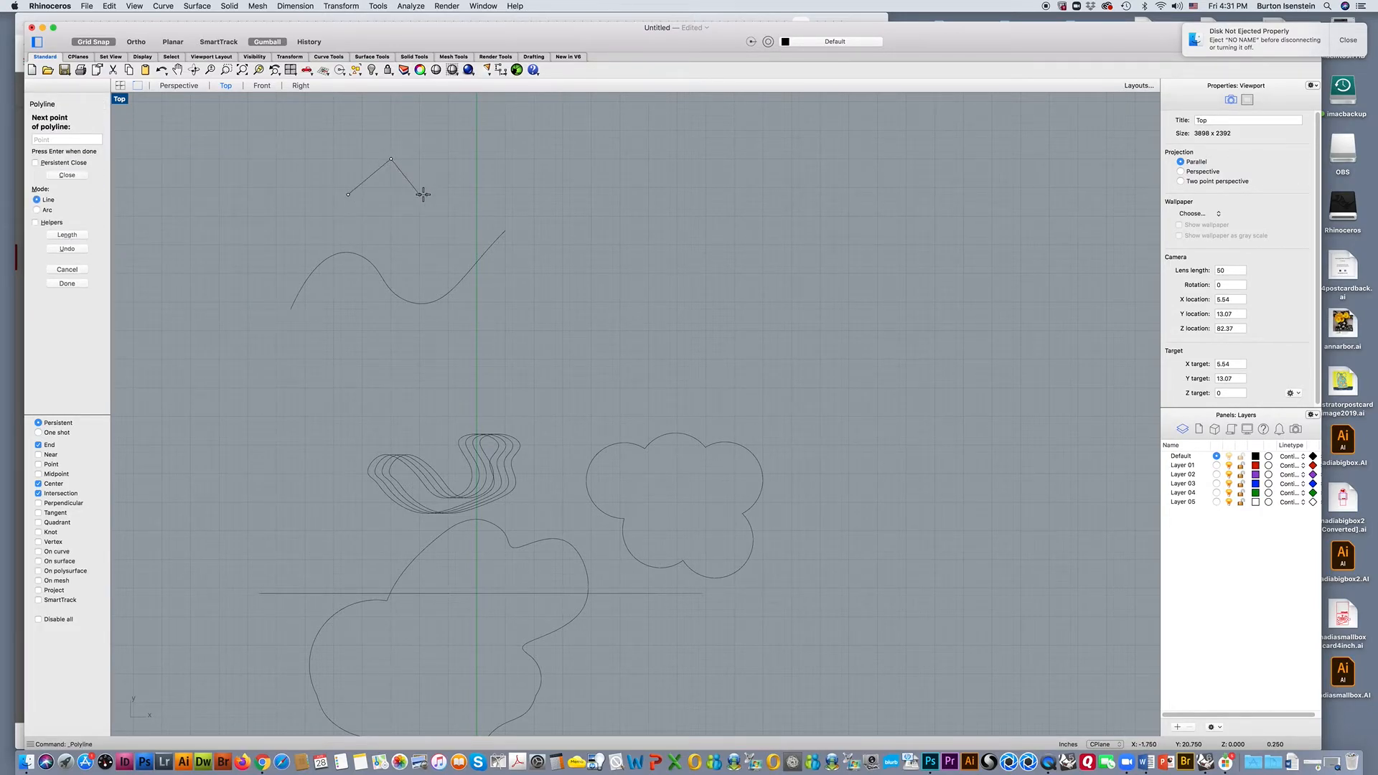
pyautogui.click(456, 158)
pyautogui.click(477, 175)
pyautogui.press('Return')
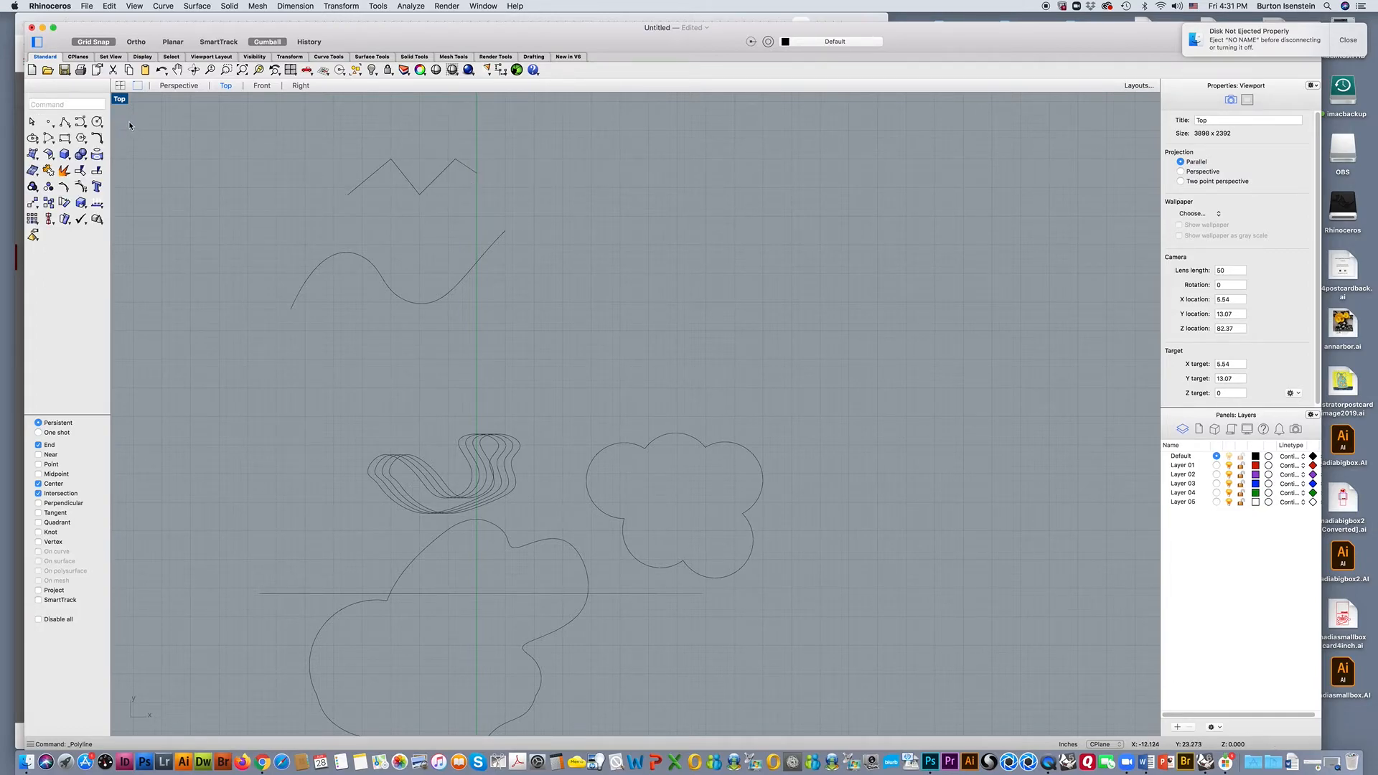
# Draw a center-radius circle centered at 4, 18.75, to the right of the wavy curve.
pyautogui.click(101, 124)
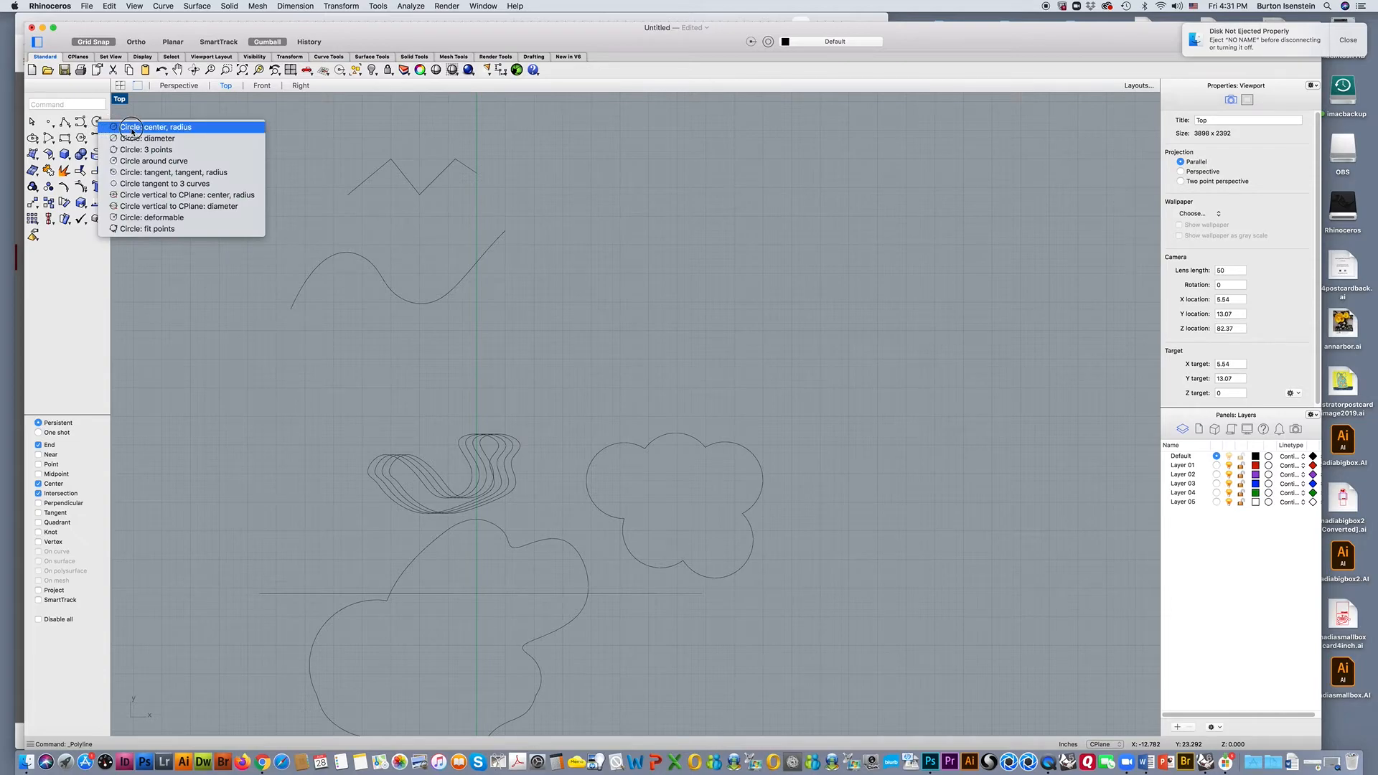
pyautogui.click(162, 130)
pyautogui.click(591, 252)
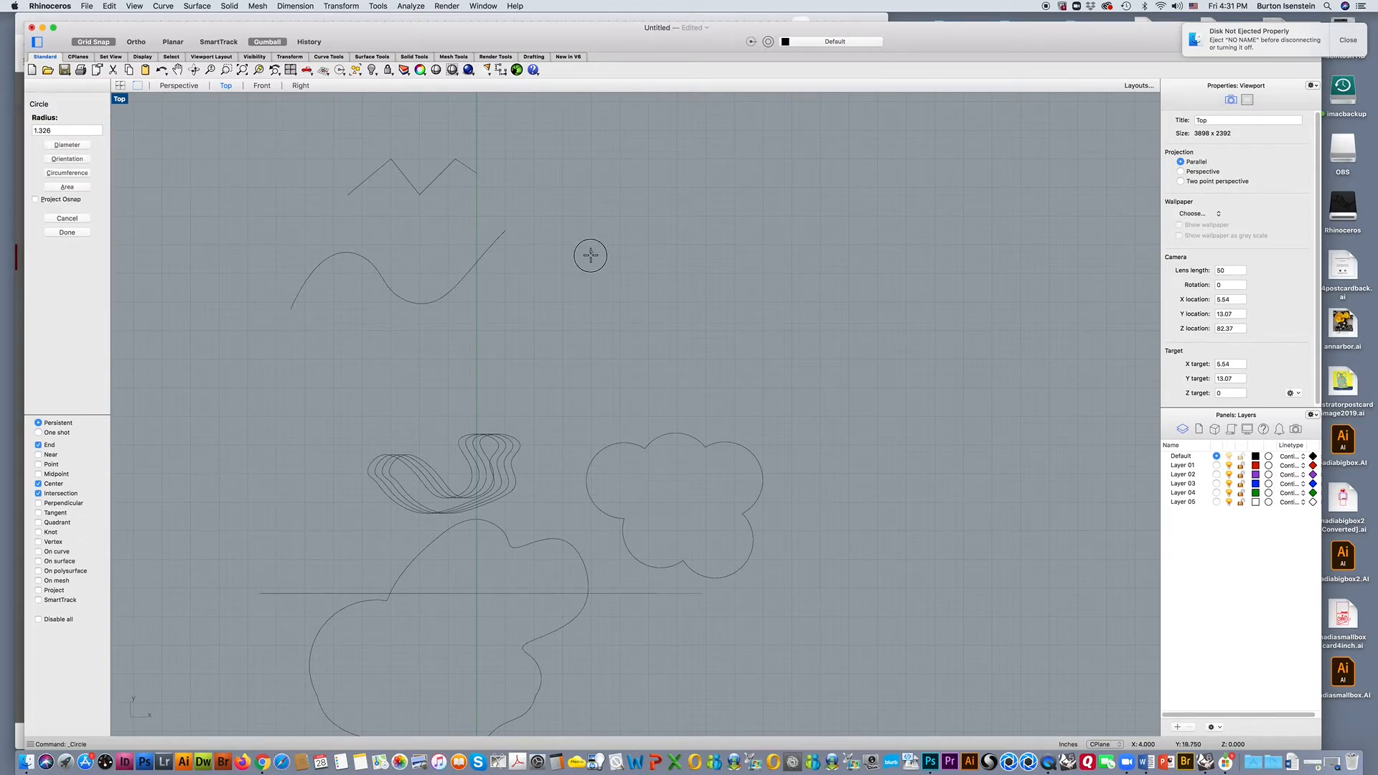
pyautogui.click(600, 297)
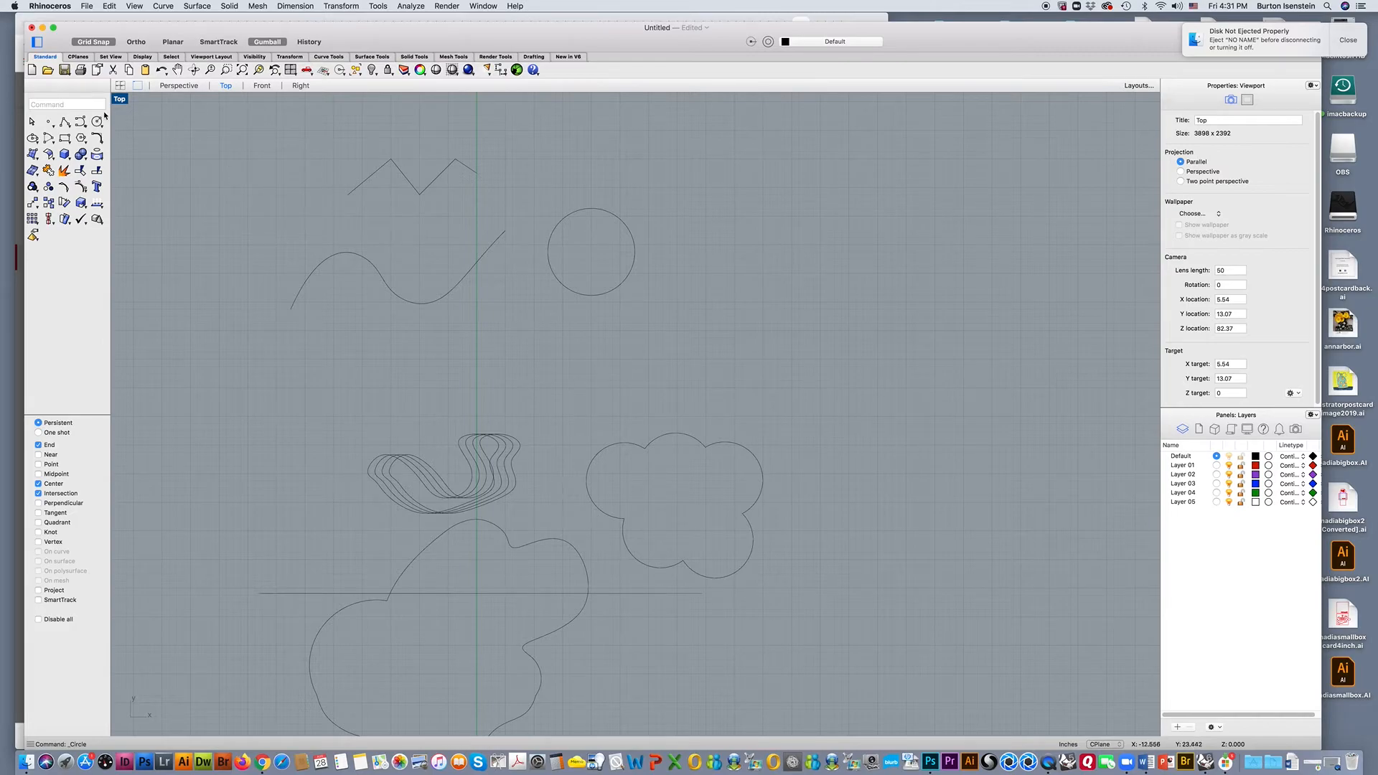
# Turn off Grid Snap and set the object snaps to End, Near and Center, with Intersection disabled.
pyautogui.click(100, 43)
pyautogui.scroll(3, 181, 329)
pyautogui.scroll(-2, 226, 276)
pyautogui.moveTo(224, 277); pyautogui.dragTo(187, 386, button='right')
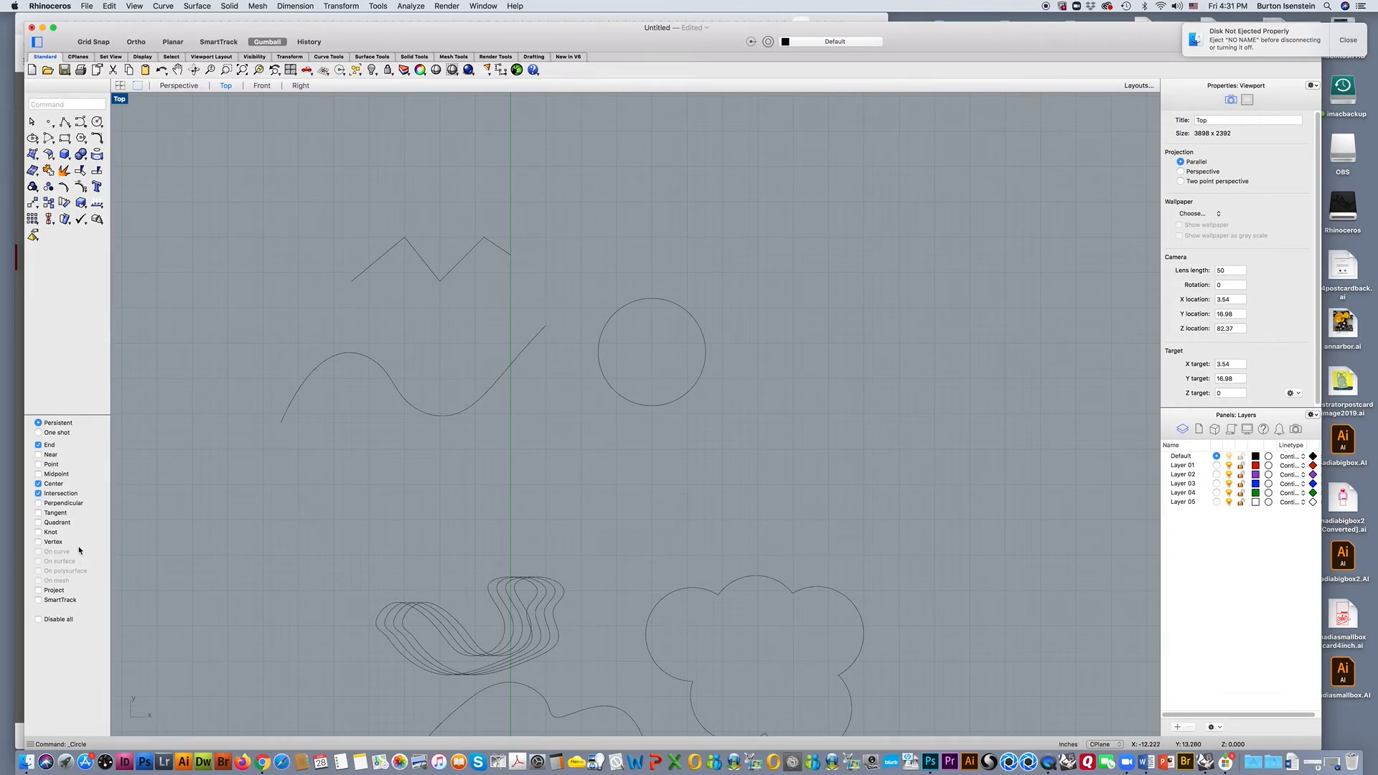
pyautogui.click(39, 620)
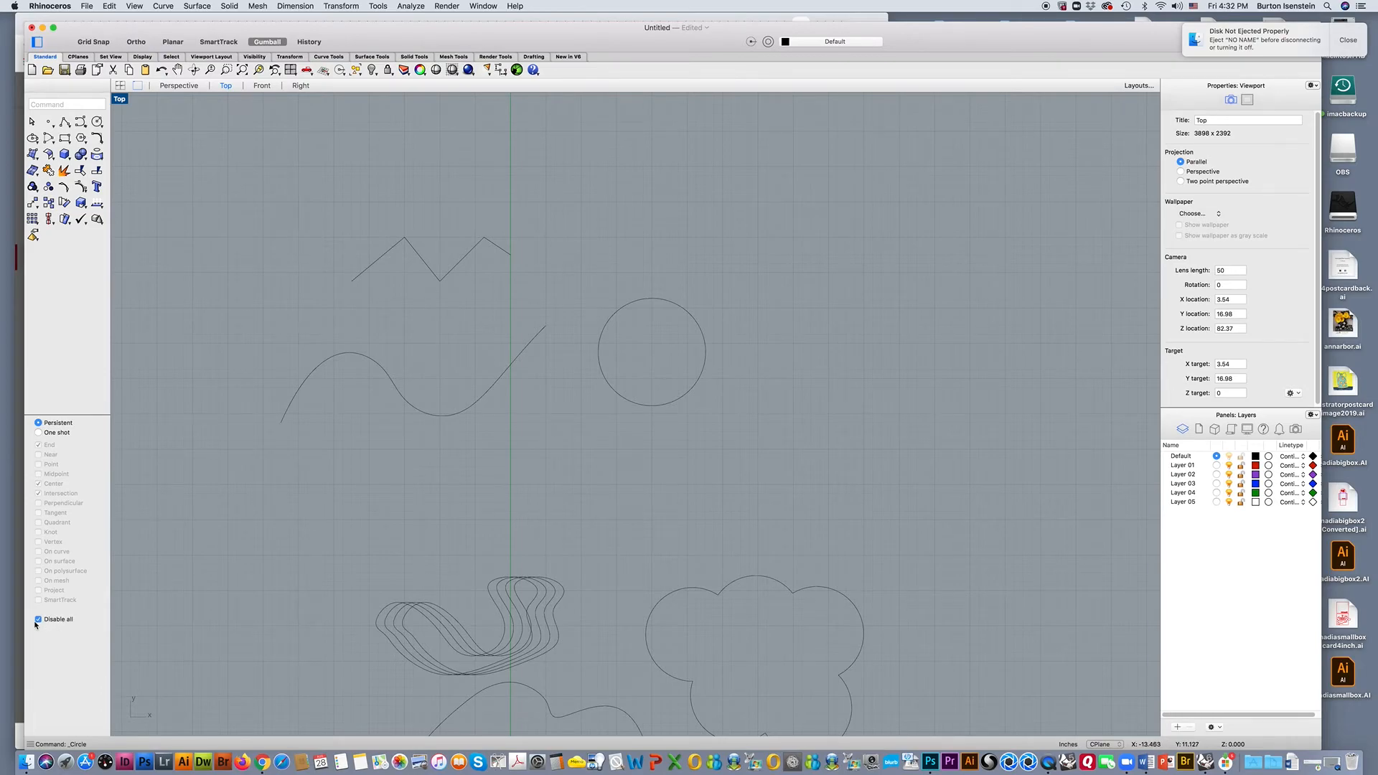
pyautogui.click(38, 620)
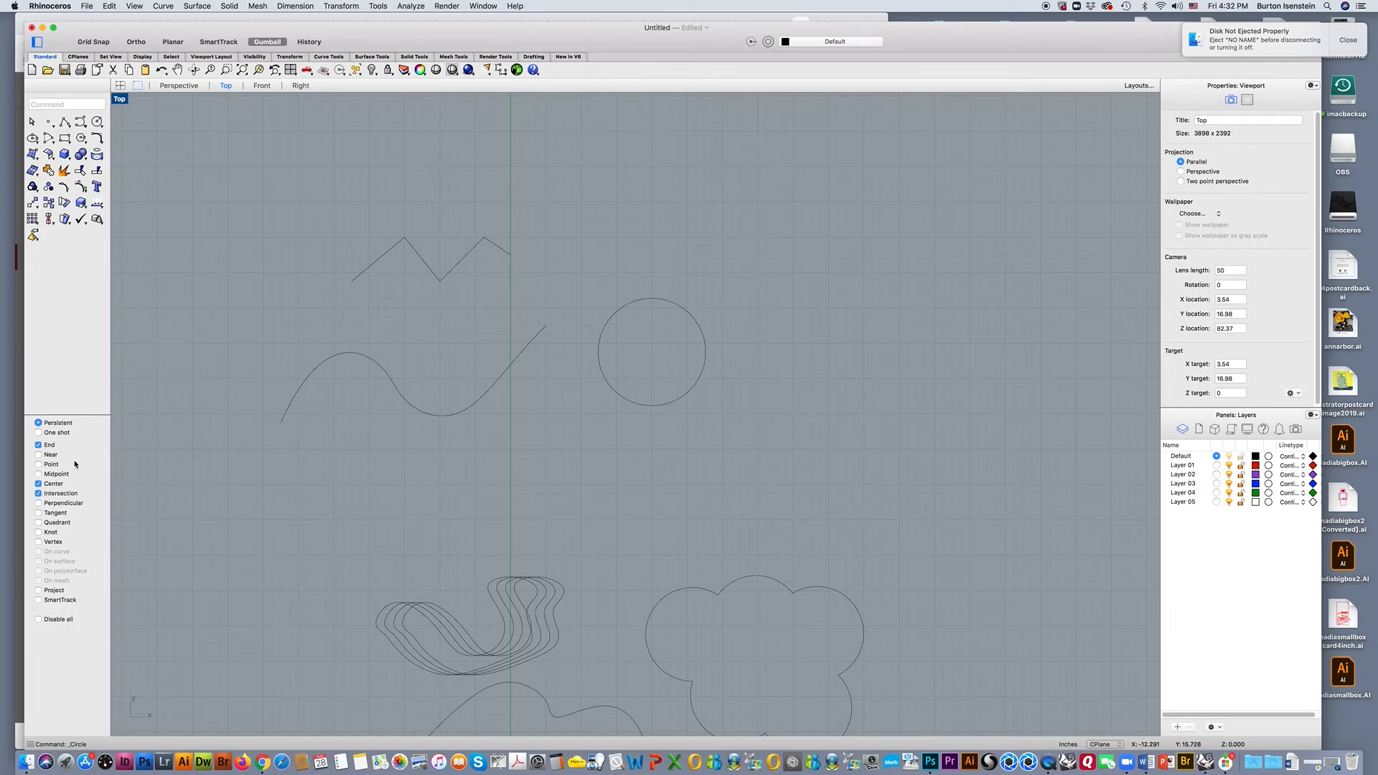
pyautogui.click(39, 494)
pyautogui.click(38, 455)
# Select the end control point on the right of the open wavy curve and move it slightly up and to the right.
pyautogui.click(535, 342)
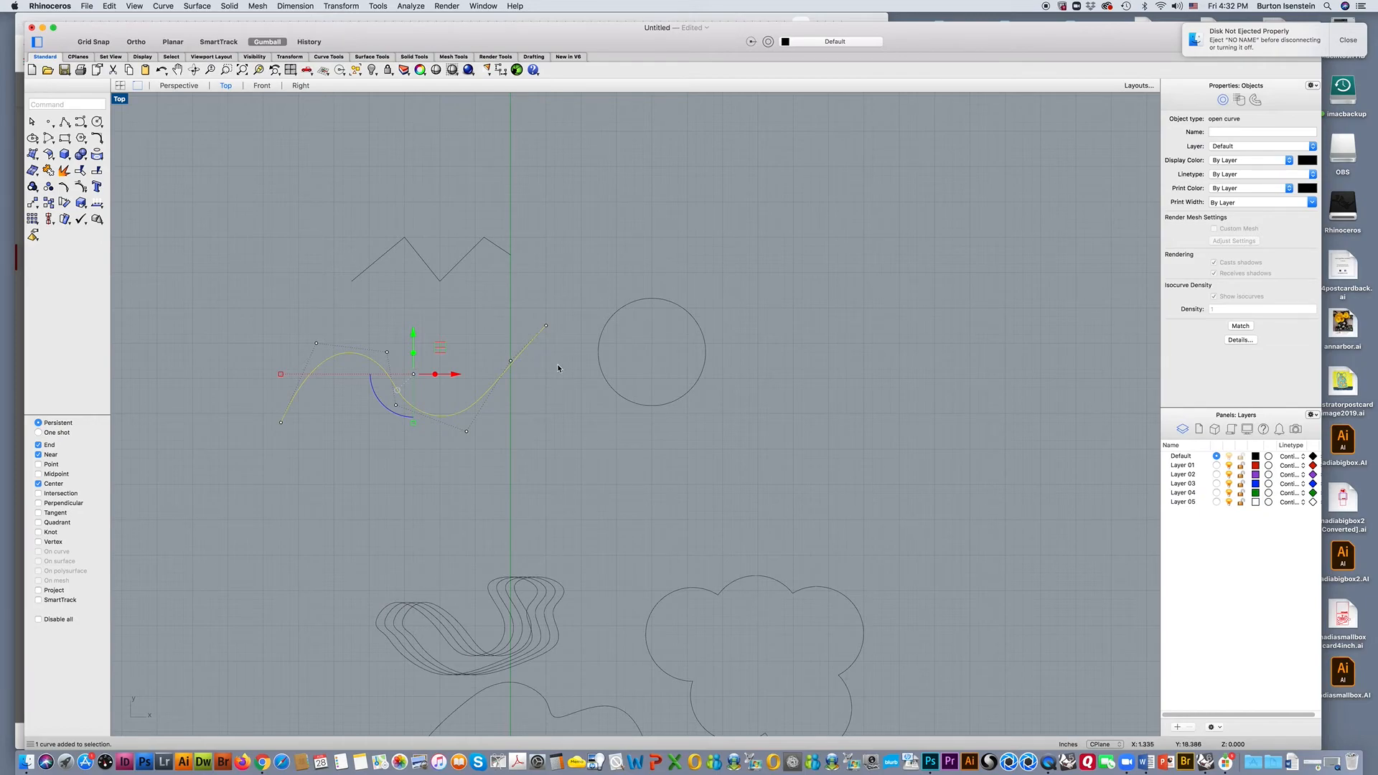
pyautogui.click(546, 326)
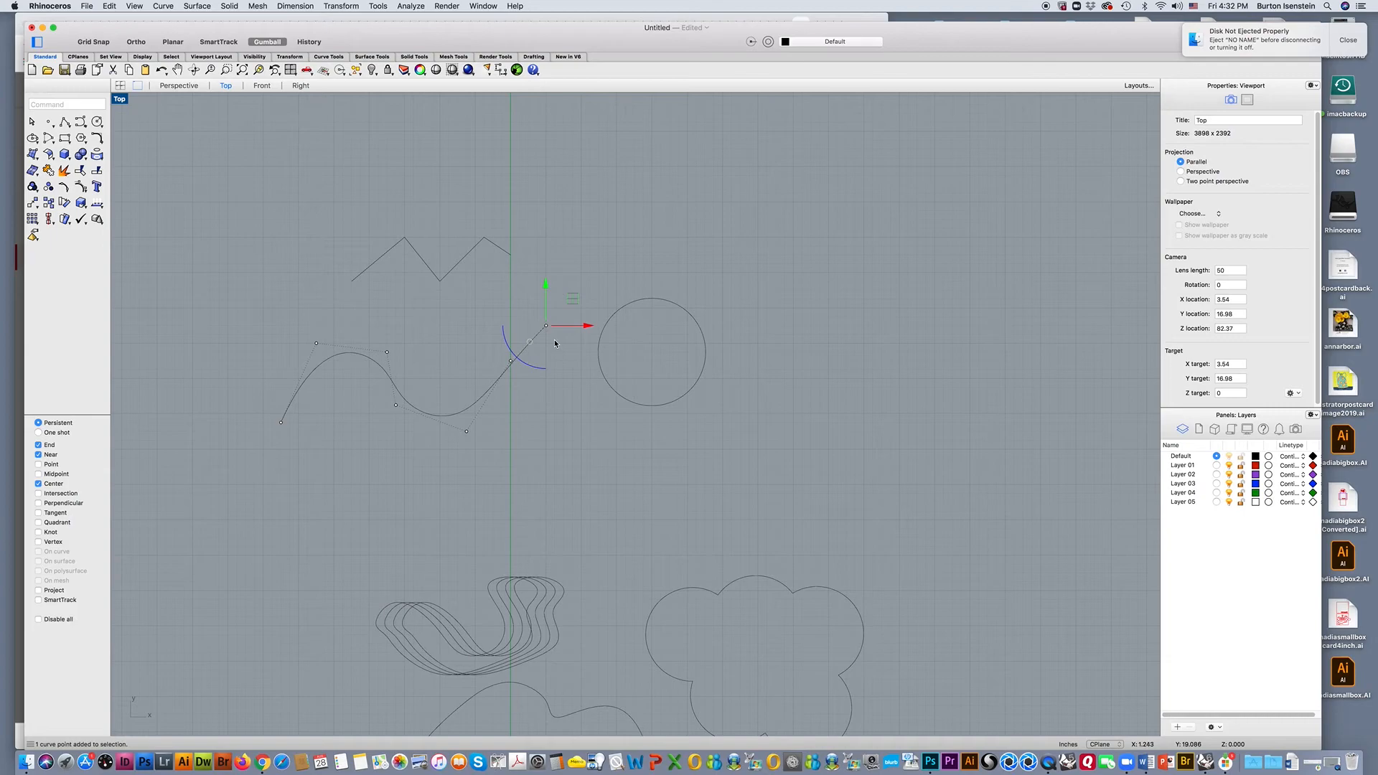
pyautogui.moveTo(572, 302); pyautogui.dragTo(532, 244)
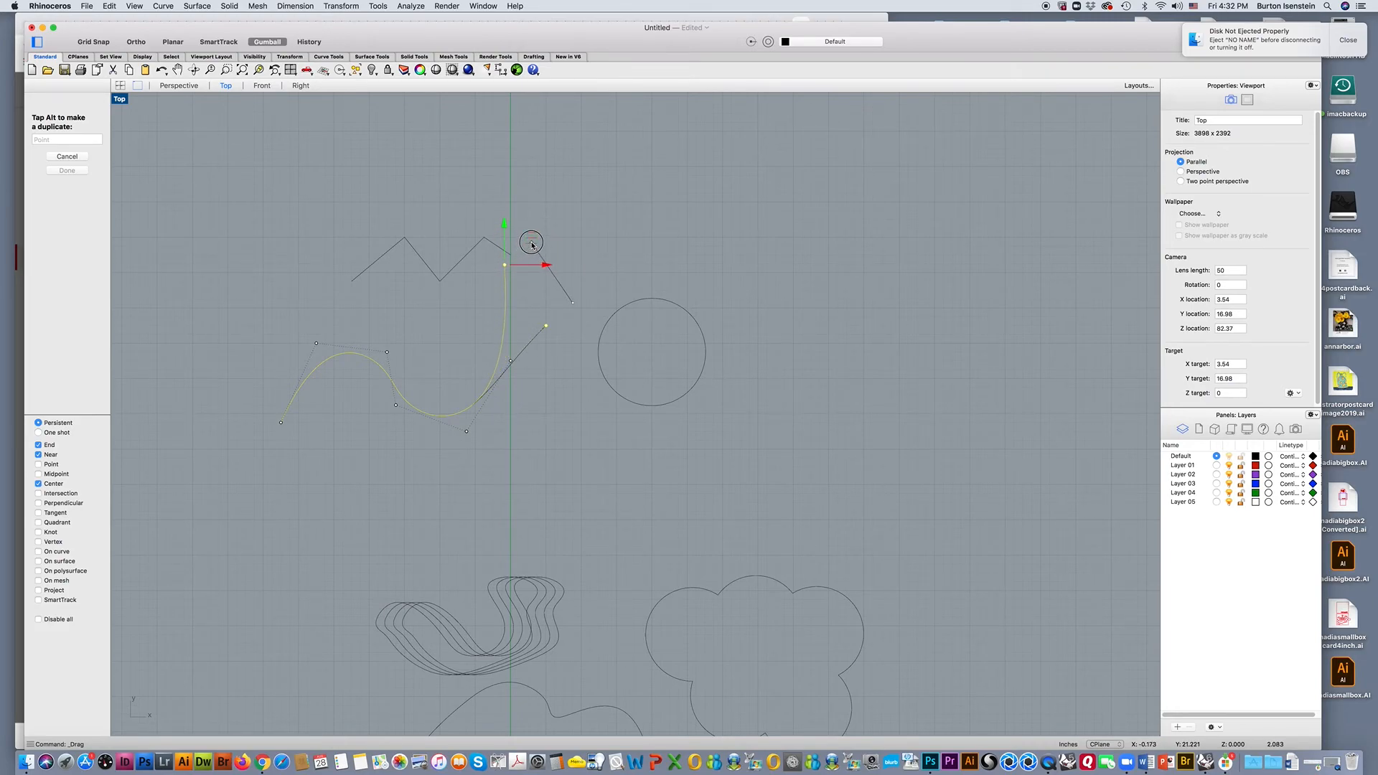
pyautogui.moveTo(532, 245); pyautogui.dragTo(581, 285)
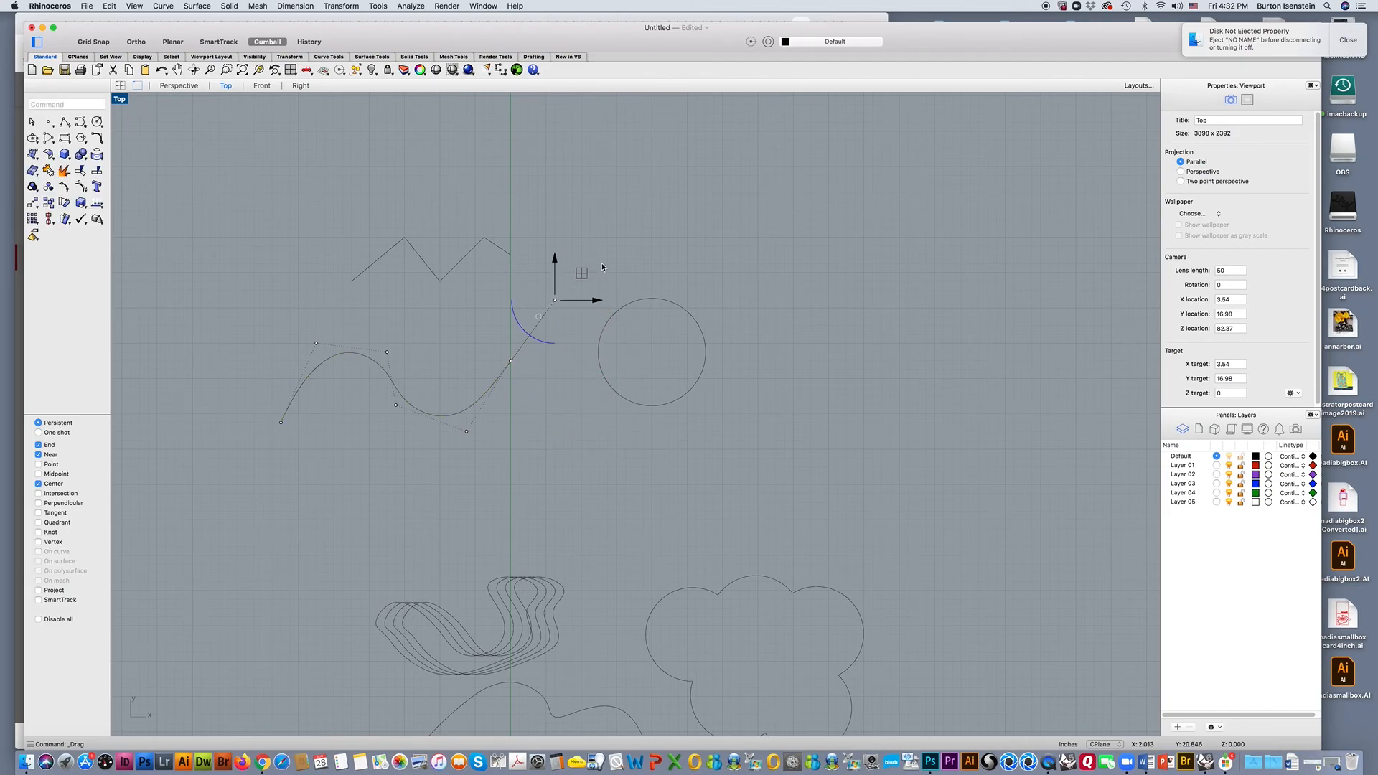
# Move the open wavy curve slightly down and select the zigzag polyline above it.
pyautogui.click(543, 315)
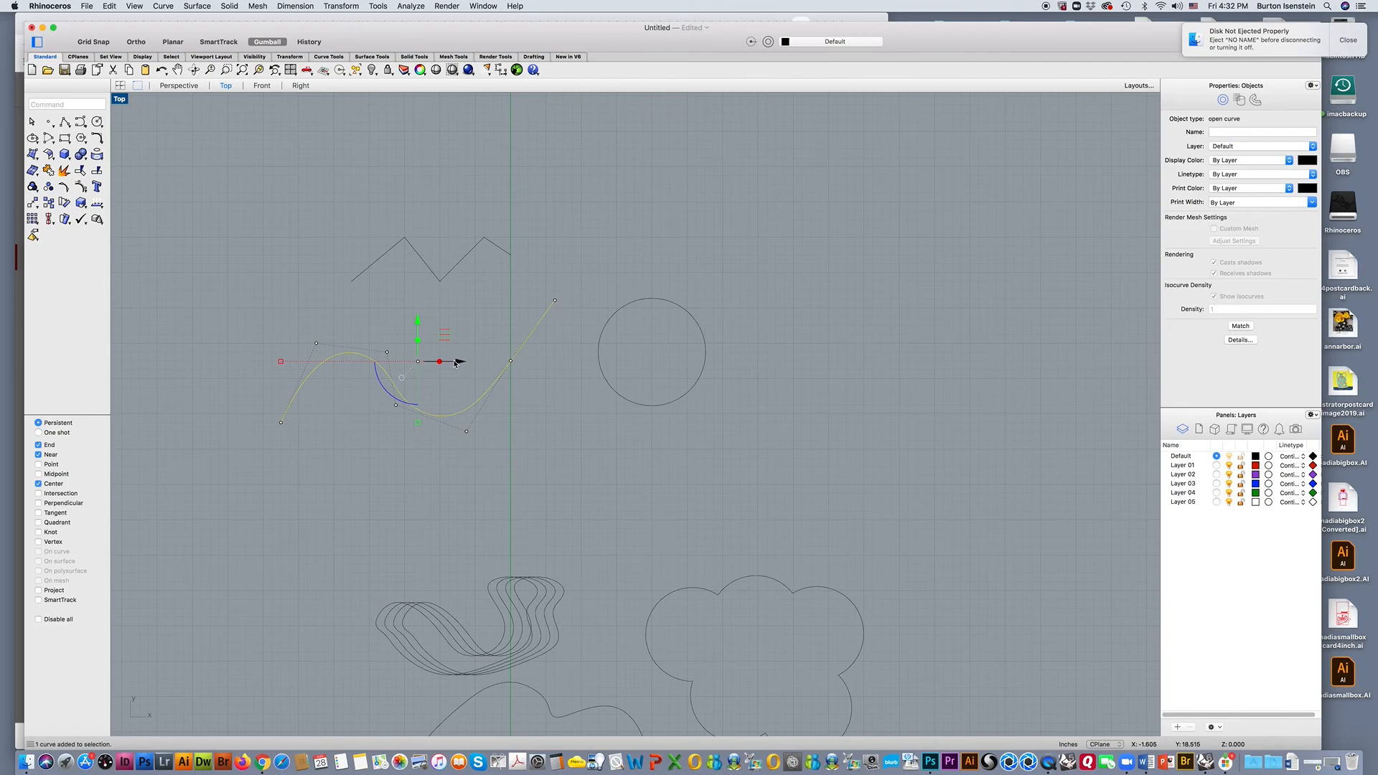
pyautogui.moveTo(441, 336); pyautogui.dragTo(448, 364)
pyautogui.click(353, 280)
pyautogui.click(445, 339)
pyautogui.moveTo(446, 338); pyautogui.dragTo(419, 345, button='right')
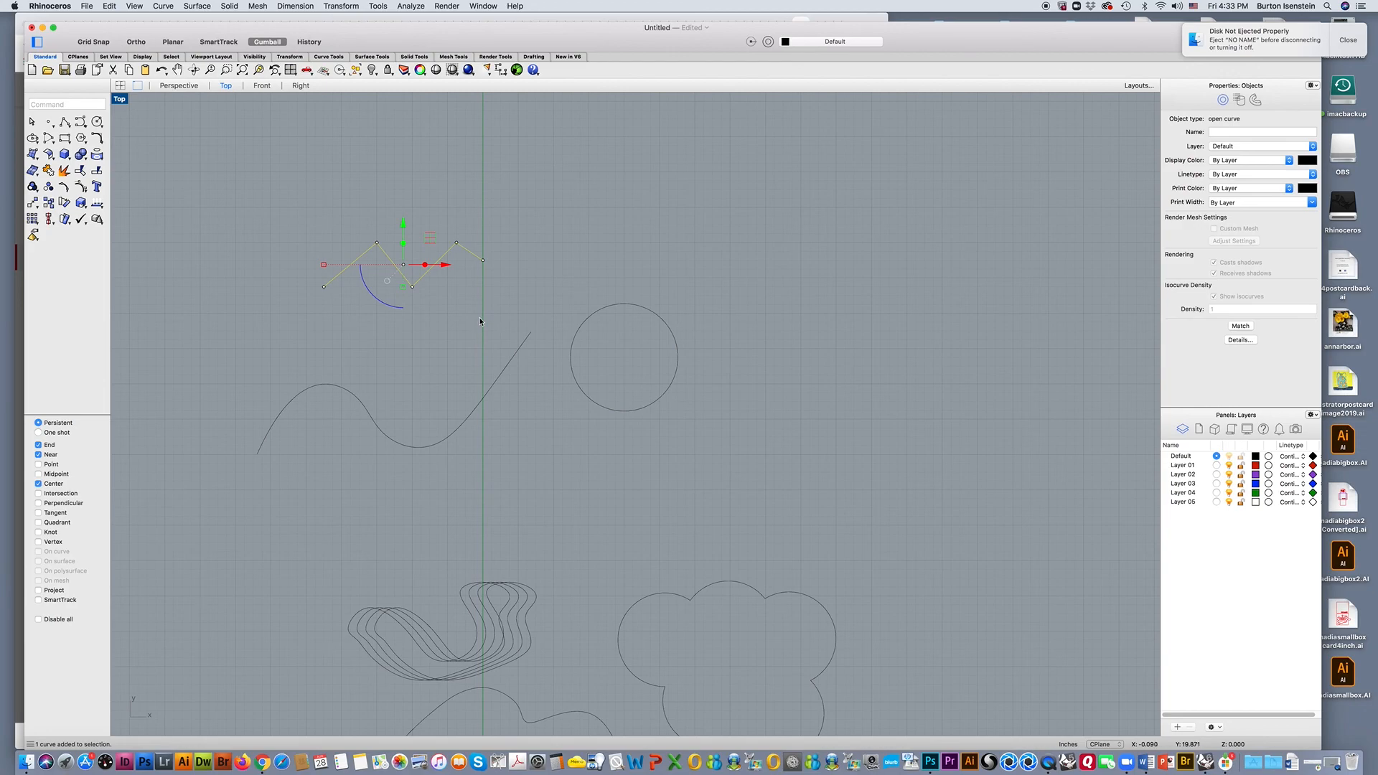
pyautogui.click(1048, 762)
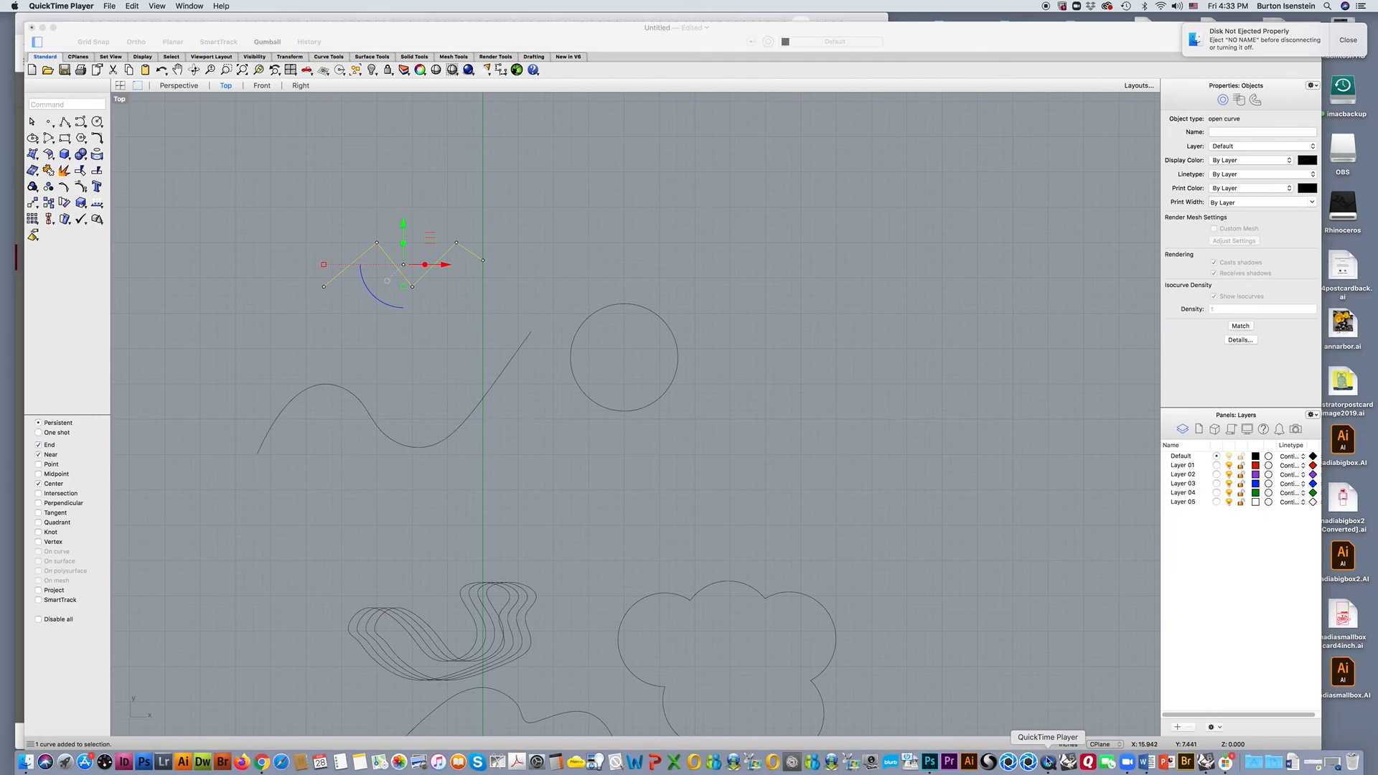
pyautogui.rightClick(1048, 762)
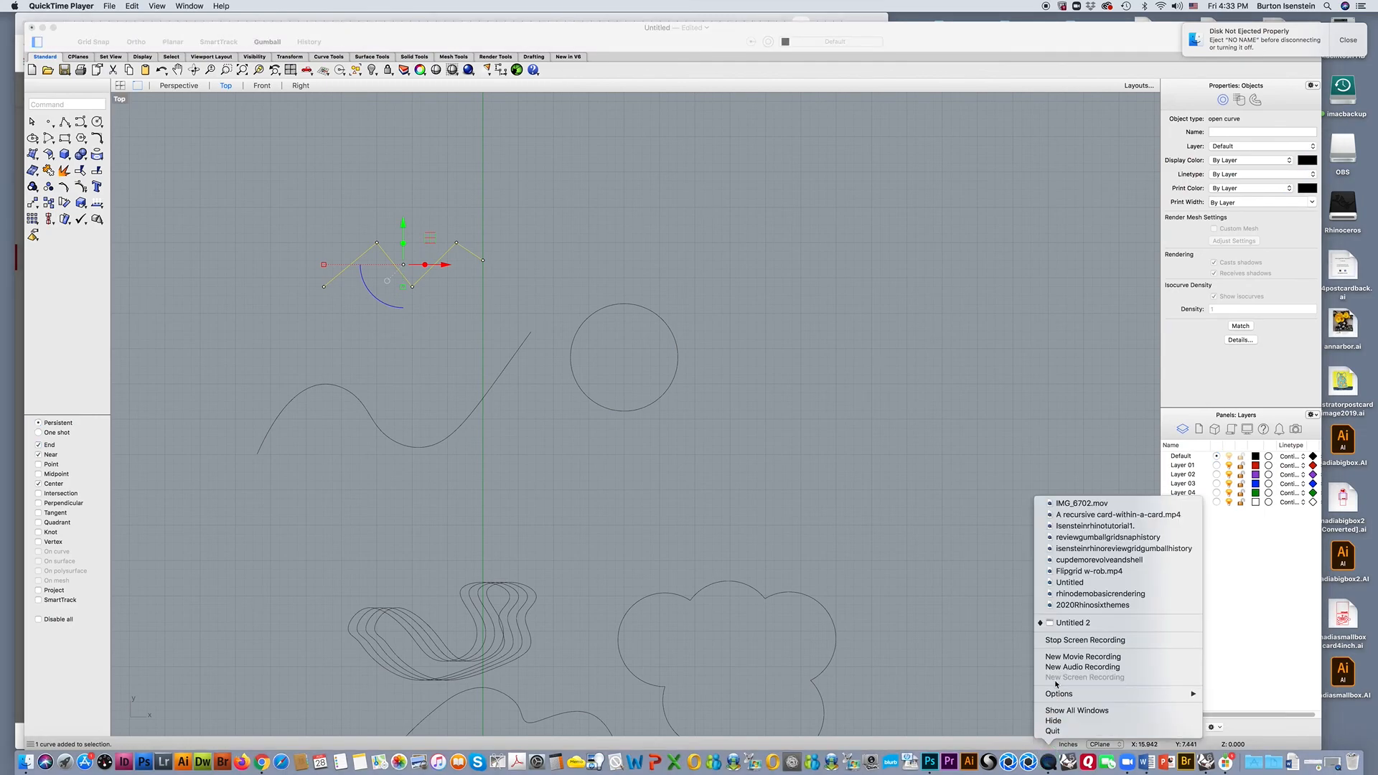